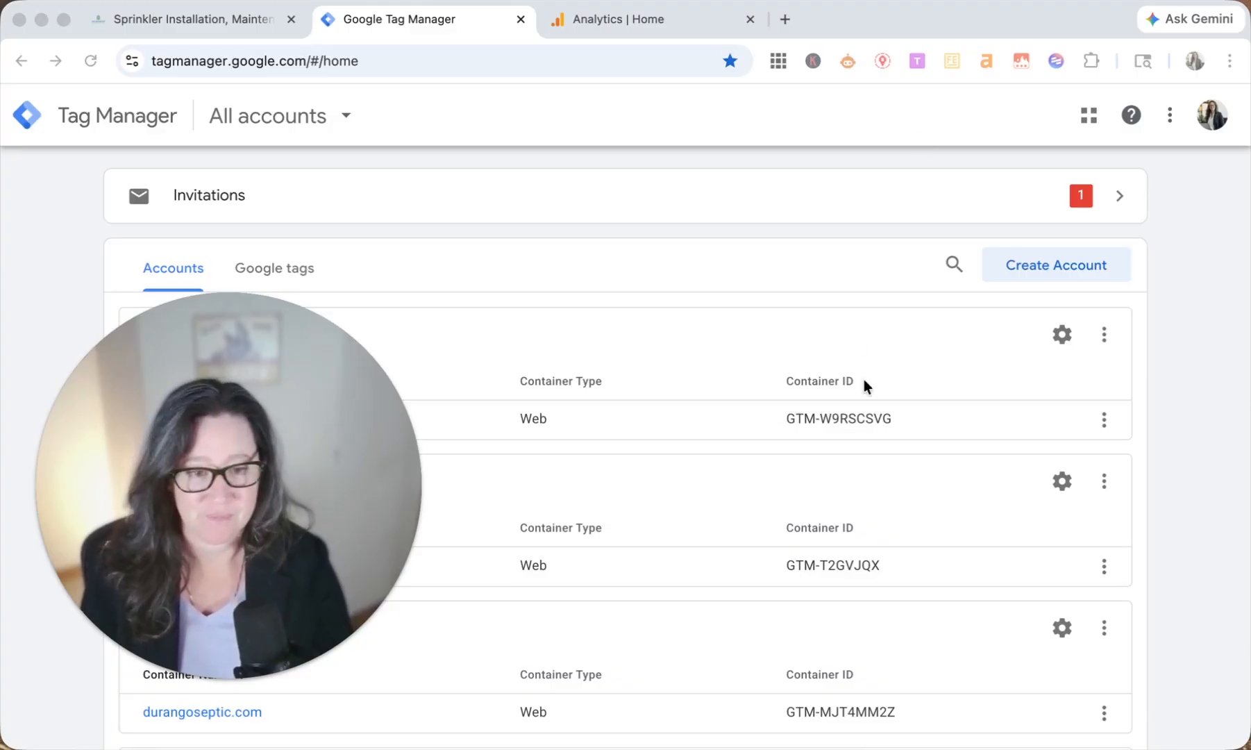
{"action": "left_click", "coordinate": [331, 68]}
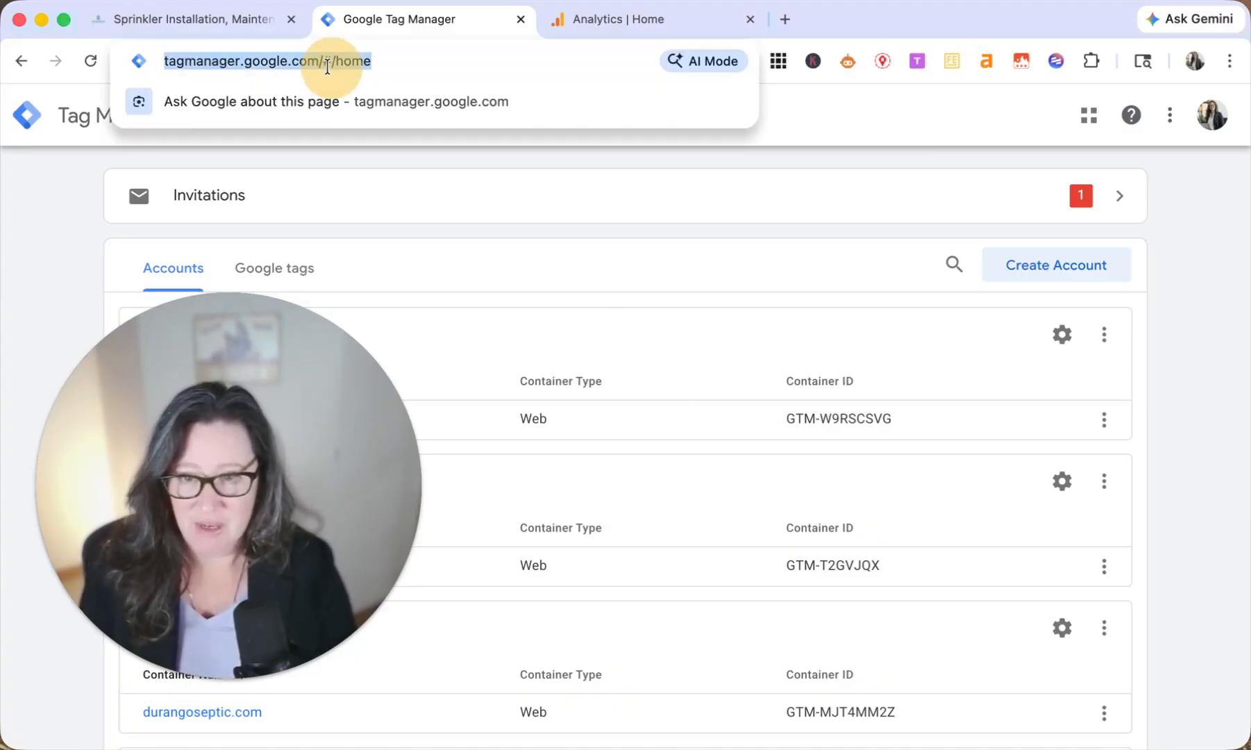
{"action": "left_click", "coordinate": [179, 61]}
{"action": "left_click_drag", "start_coordinate": [196, 61], "coordinate": [353, 61]}
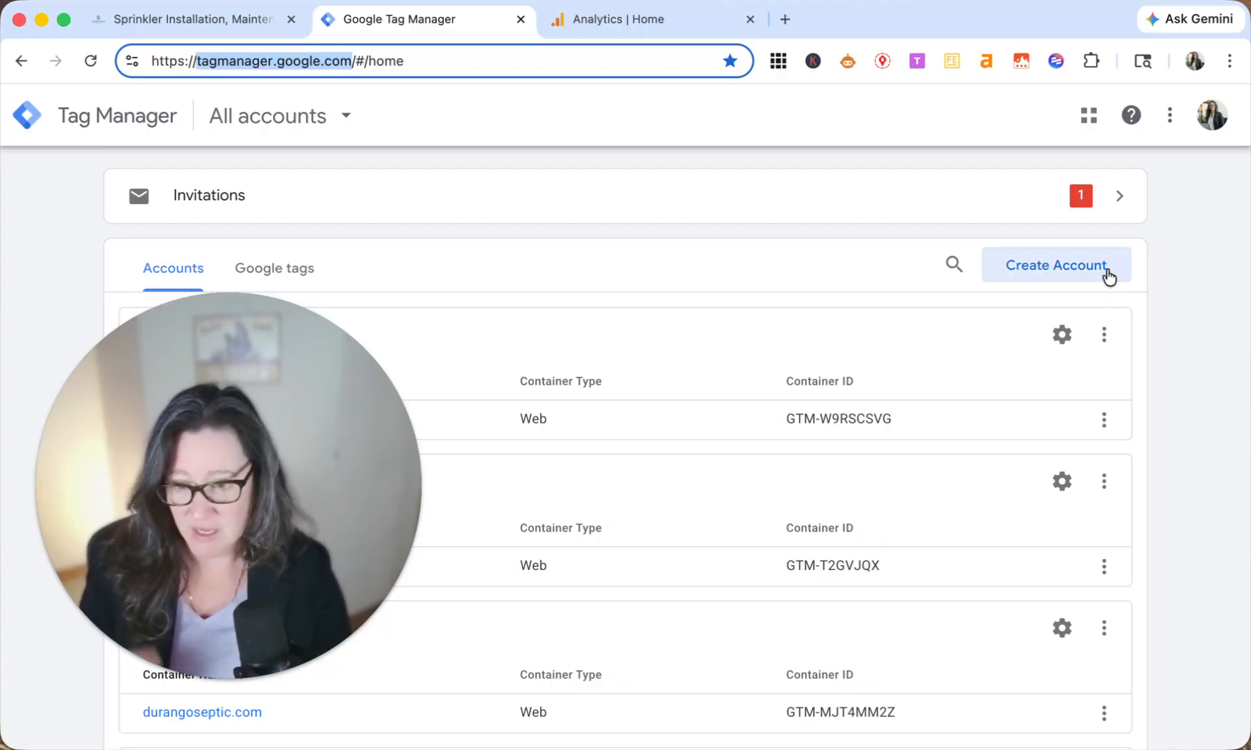
Step: Start a new Tag Manager account and name it Durango Sprinkler
{"action": "left_click", "coordinate": [1056, 269]}
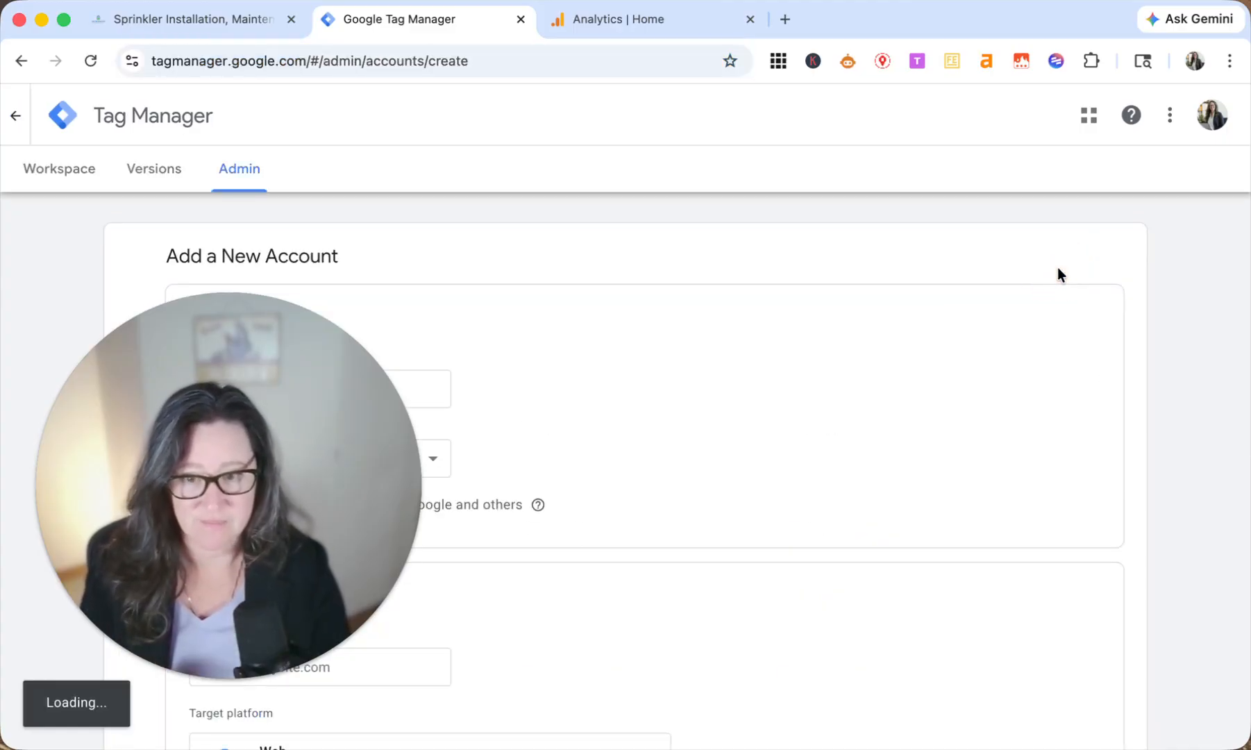
{"action": "left_click", "coordinate": [199, 681]}
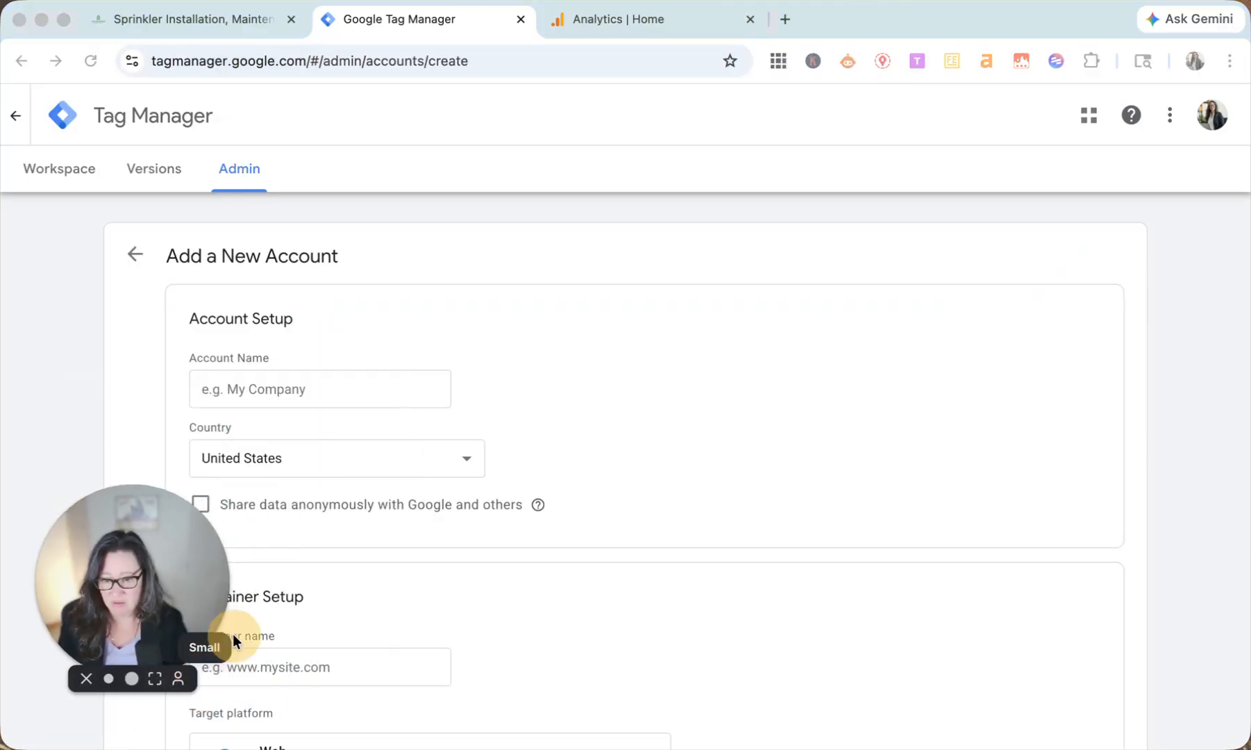
{"action": "left_click_drag", "start_coordinate": [148, 597], "coordinate": [1125, 616]}
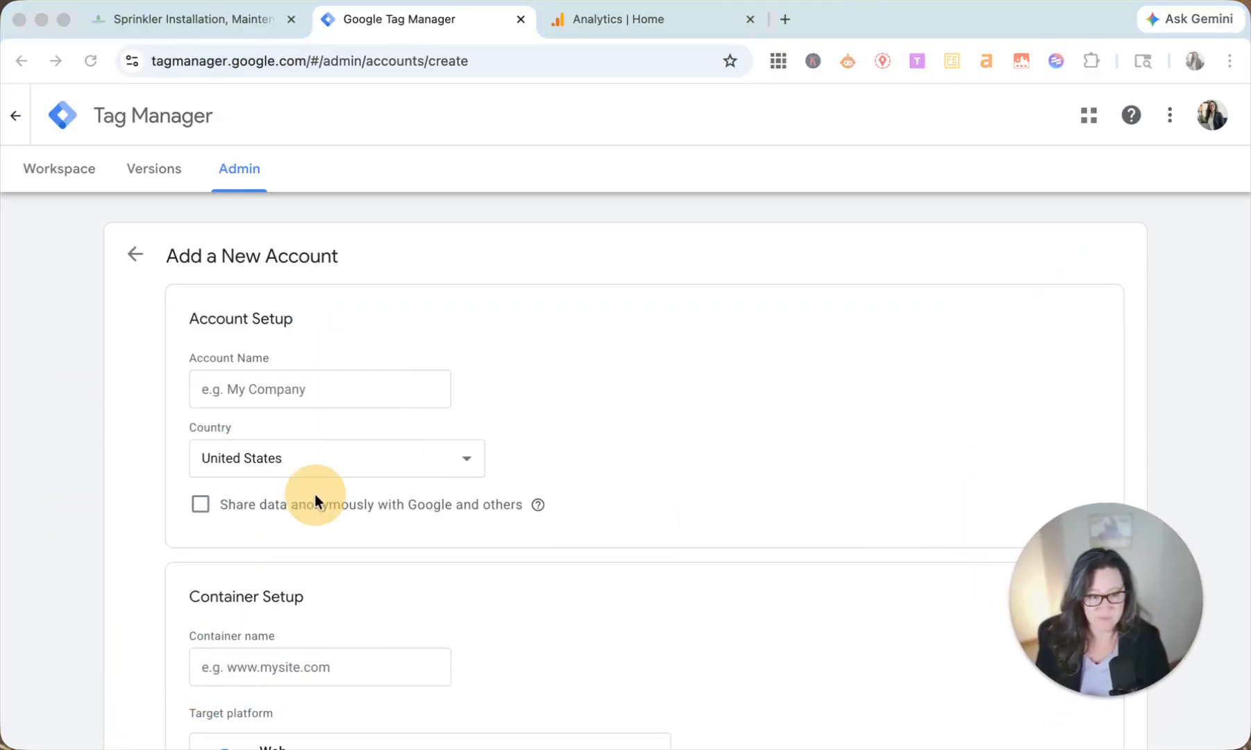
{"action": "left_click", "coordinate": [290, 389]}
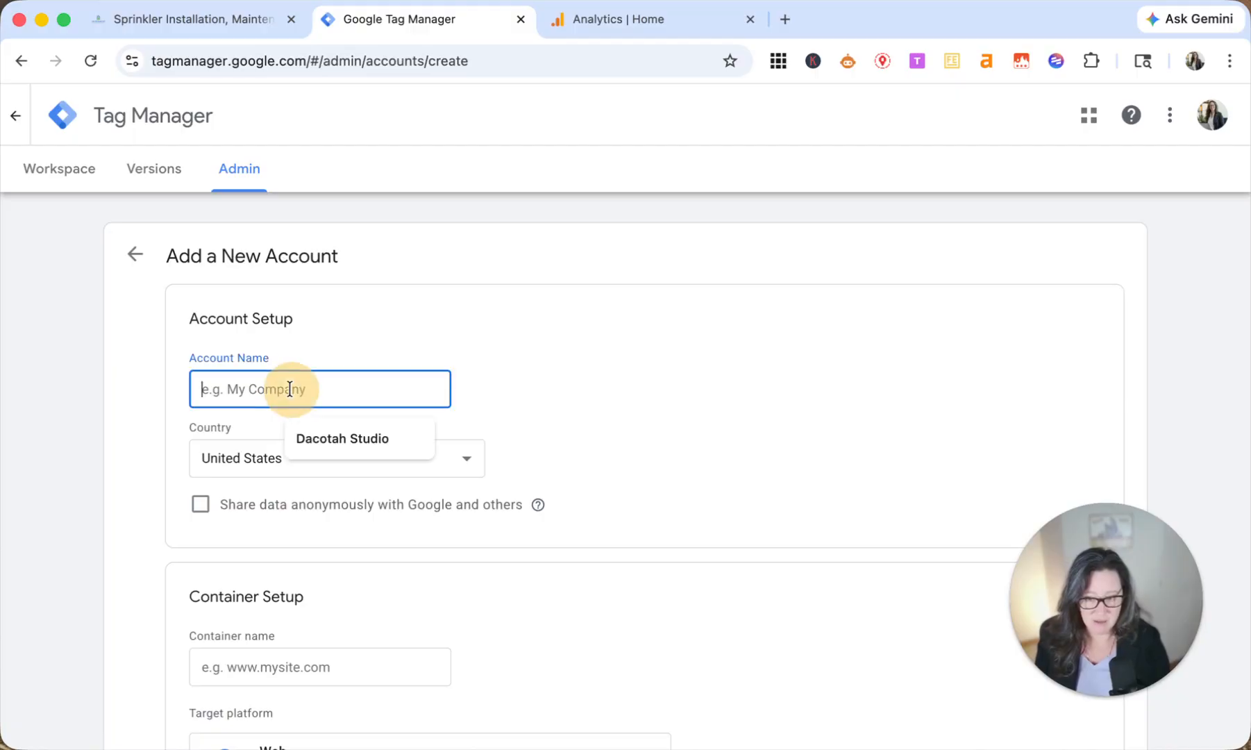
{"action": "type", "text": "Durango S"}
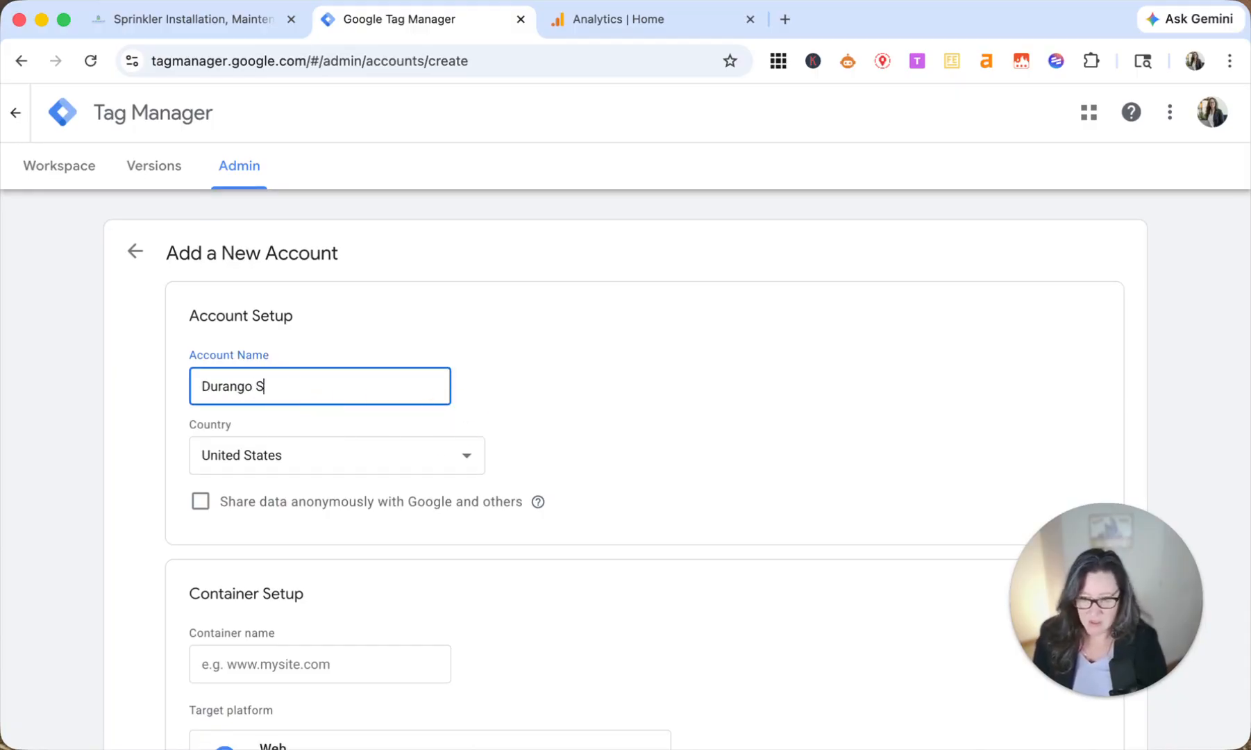
{"action": "type", "text": "prinkler"}
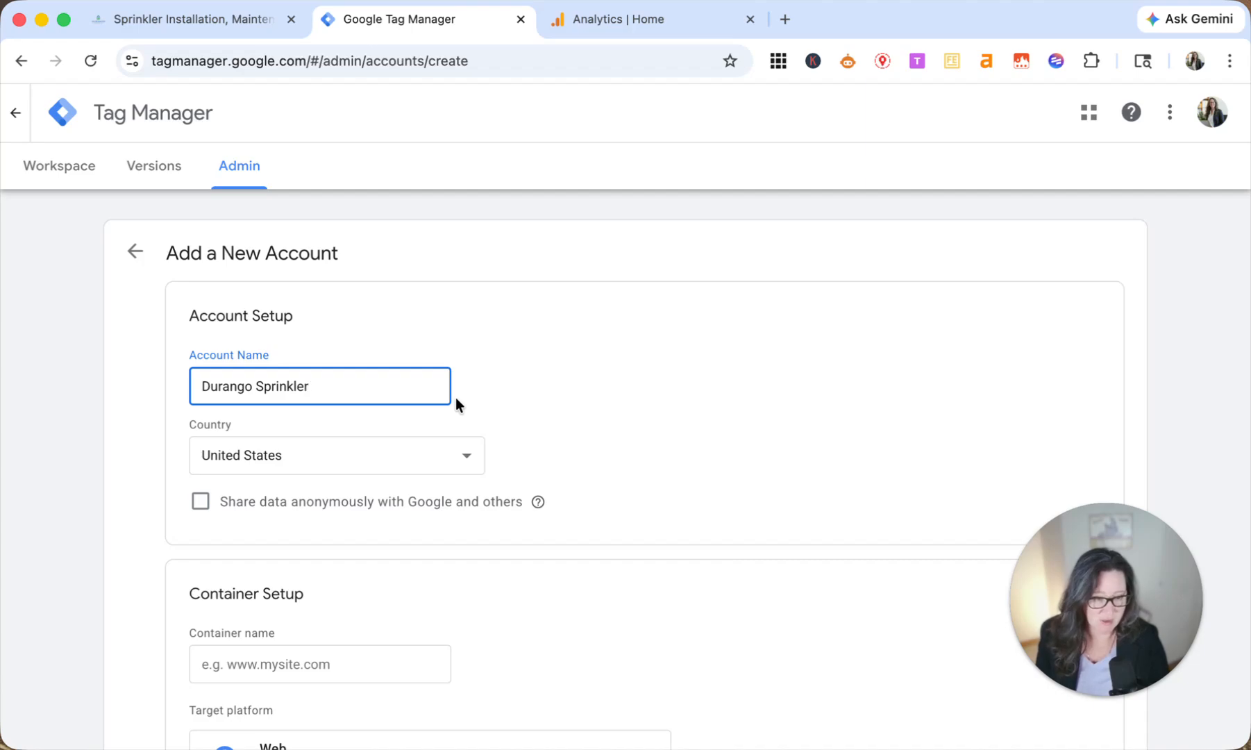
{"action": "scroll", "coordinate": [263, 473], "scroll_direction": "down", "scroll_amount": 1}
{"action": "scroll", "coordinate": [263, 475], "scroll_direction": "down", "scroll_amount": 2}
{"action": "left_click", "coordinate": [310, 520]}
{"action": "type", "text": "www.durangosprinkler.com"}
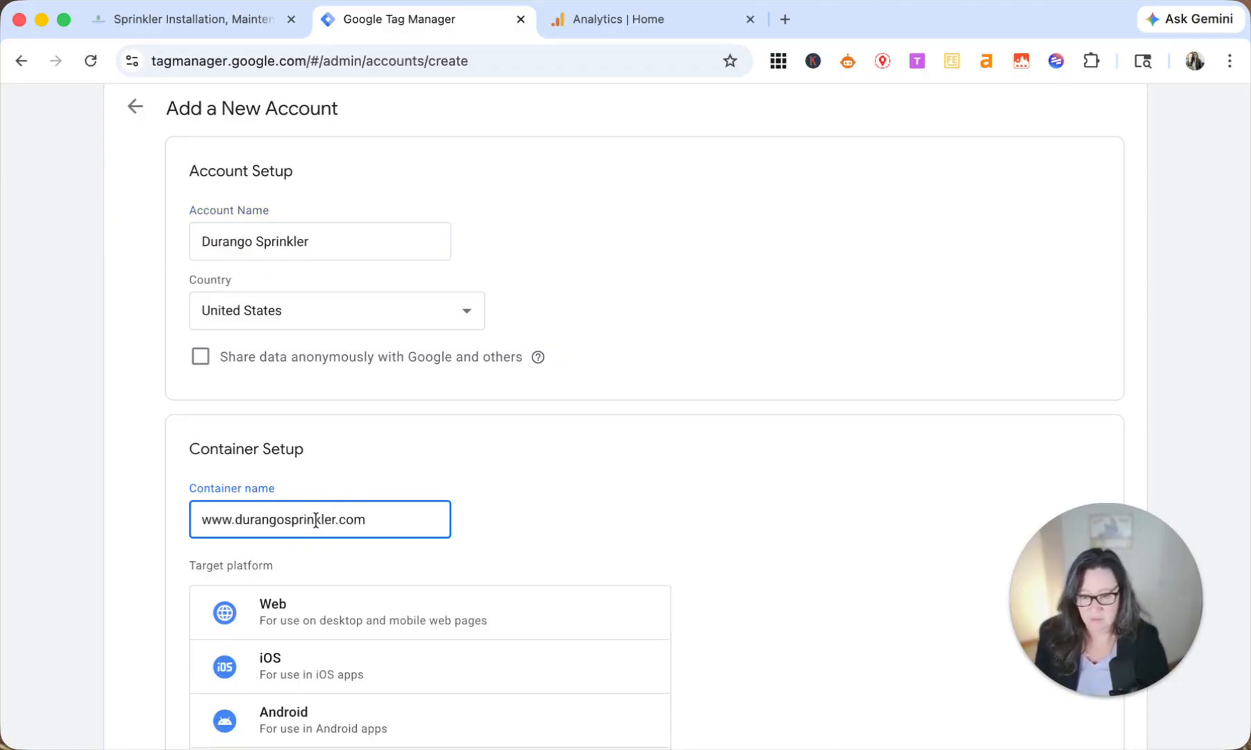
{"action": "scroll", "coordinate": [352, 526], "scroll_direction": "down", "scroll_amount": 3}
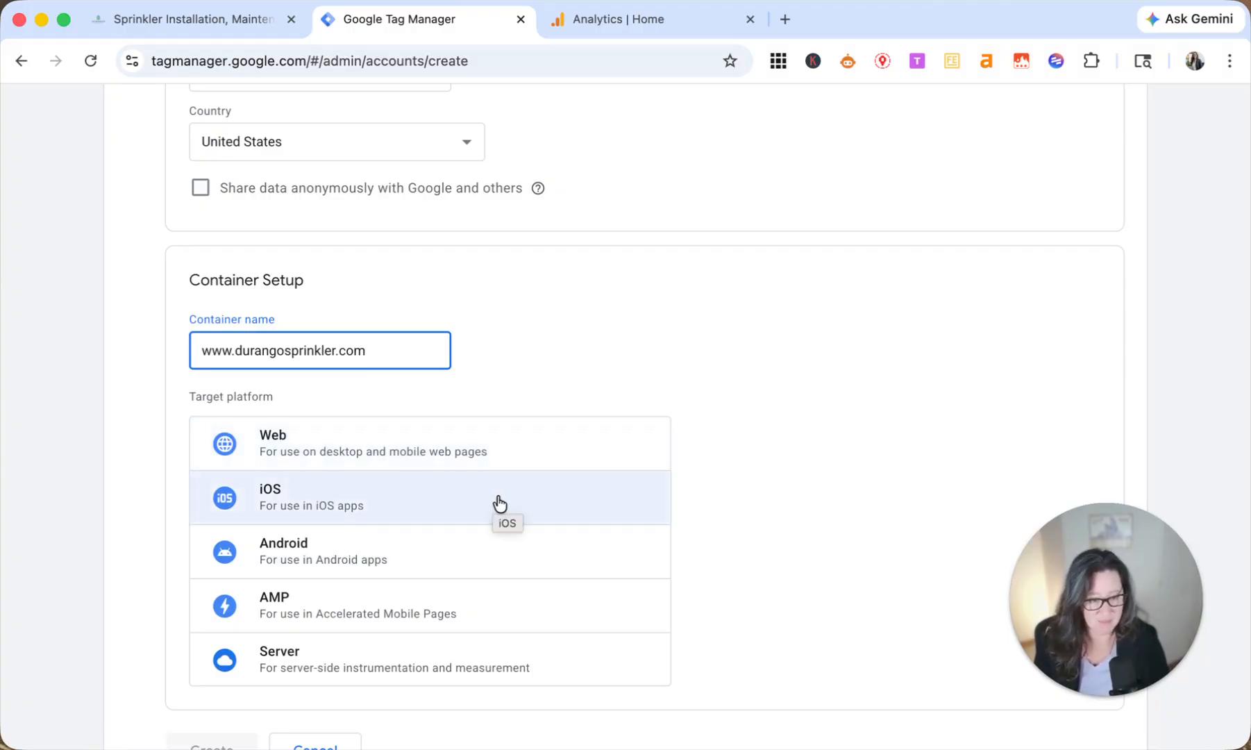
{"action": "left_click", "coordinate": [389, 453]}
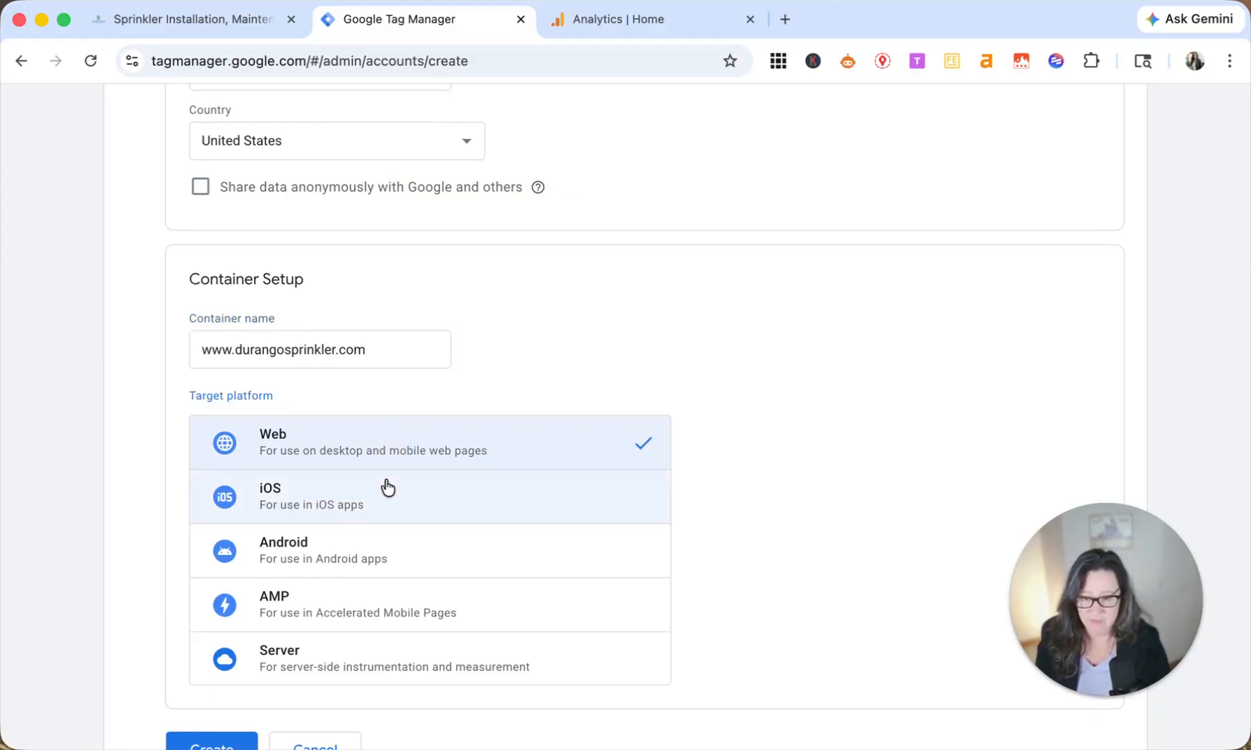
Step: Create the account and accept the Terms of Service Agreement, including the GDPR Data Processing Terms
{"action": "scroll", "coordinate": [389, 488], "scroll_direction": "down", "scroll_amount": 3}
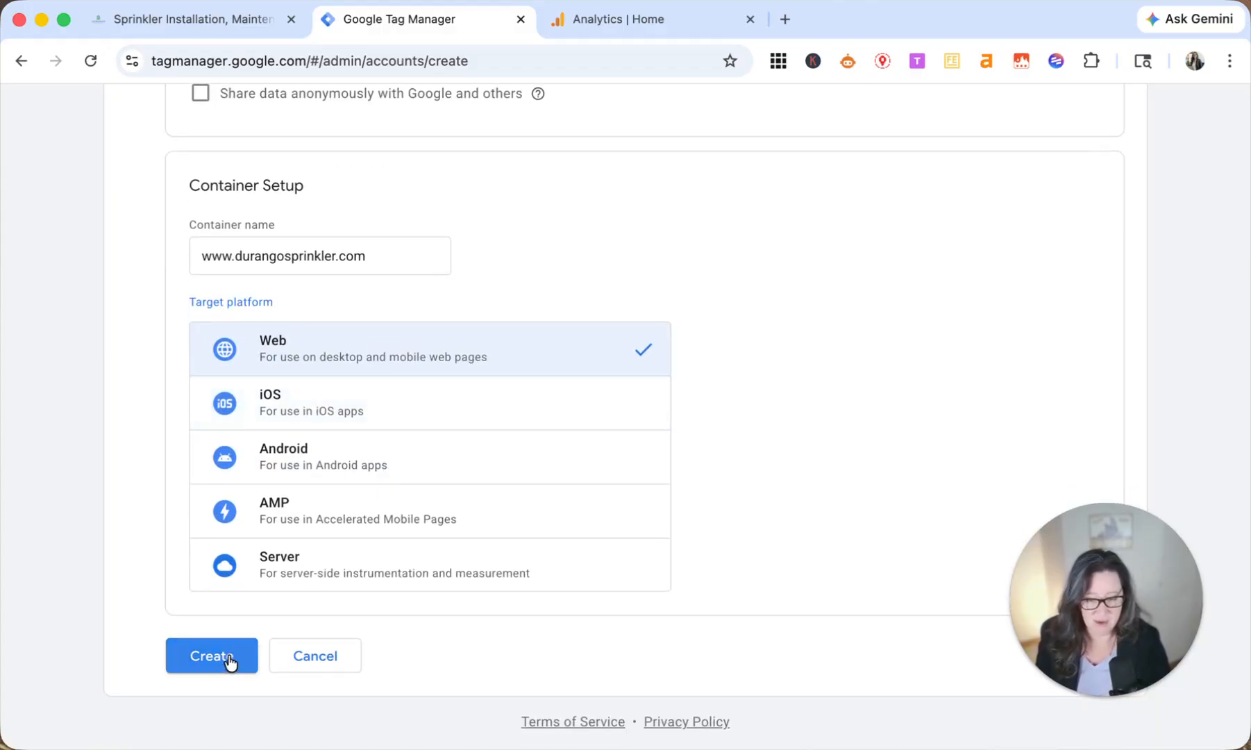
{"action": "left_click", "coordinate": [228, 657]}
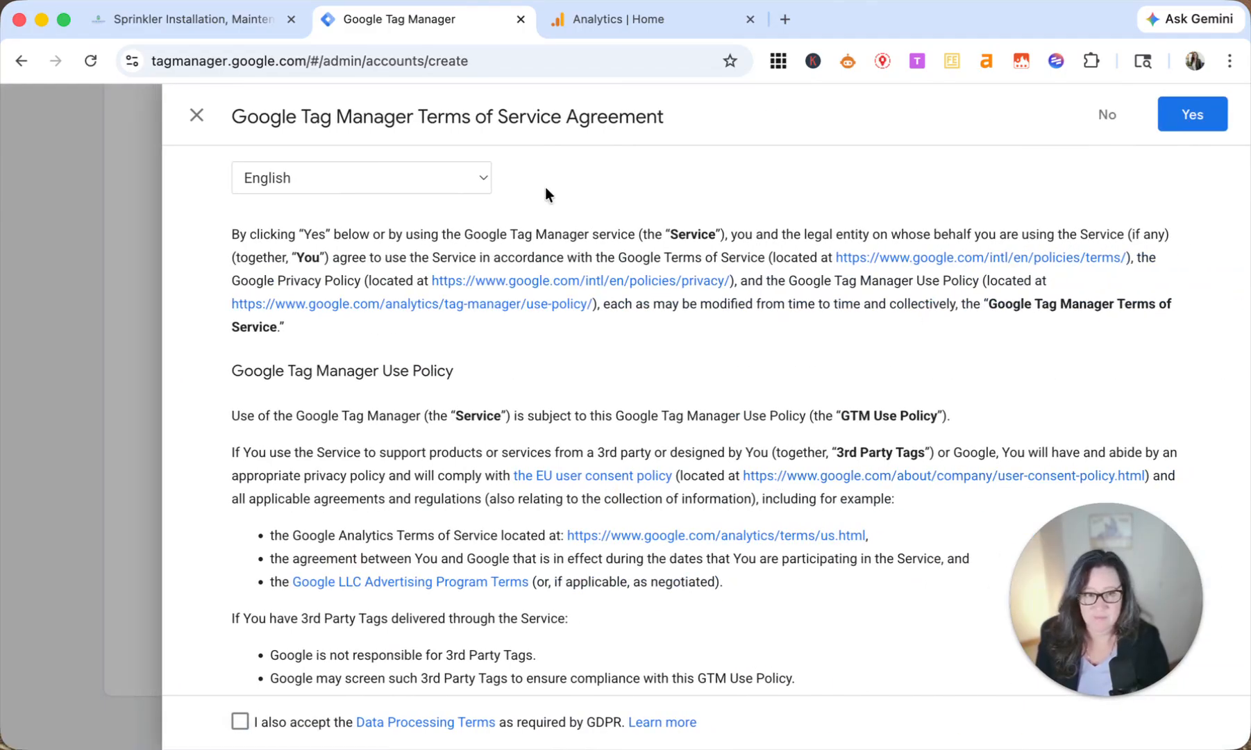
{"action": "scroll", "coordinate": [862, 329], "scroll_direction": "down", "scroll_amount": 8}
{"action": "left_click", "coordinate": [240, 721]}
{"action": "scroll", "coordinate": [1170, 212], "scroll_direction": "down", "scroll_amount": 1}
{"action": "left_click", "coordinate": [1193, 113]}
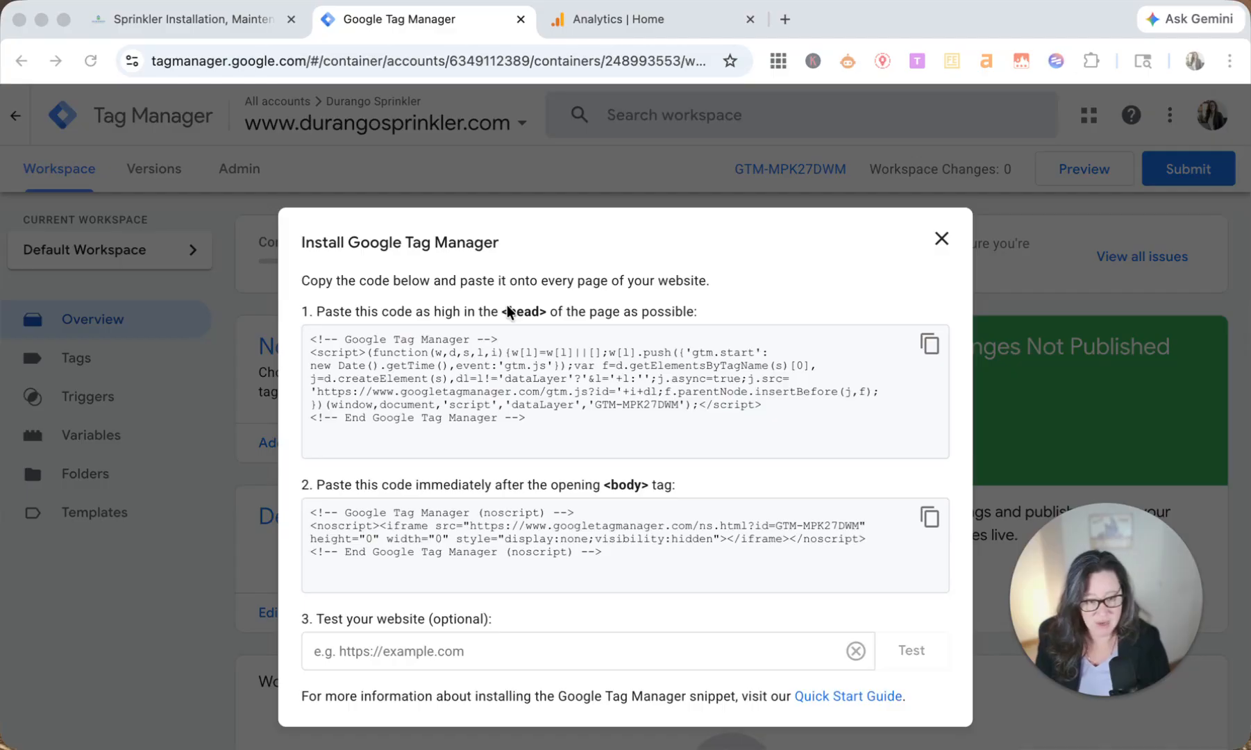
Step: Copy the Google Tag Manager snippet meant for the <head> and switch to the site's Squarespace editor
{"action": "left_click", "coordinate": [931, 344]}
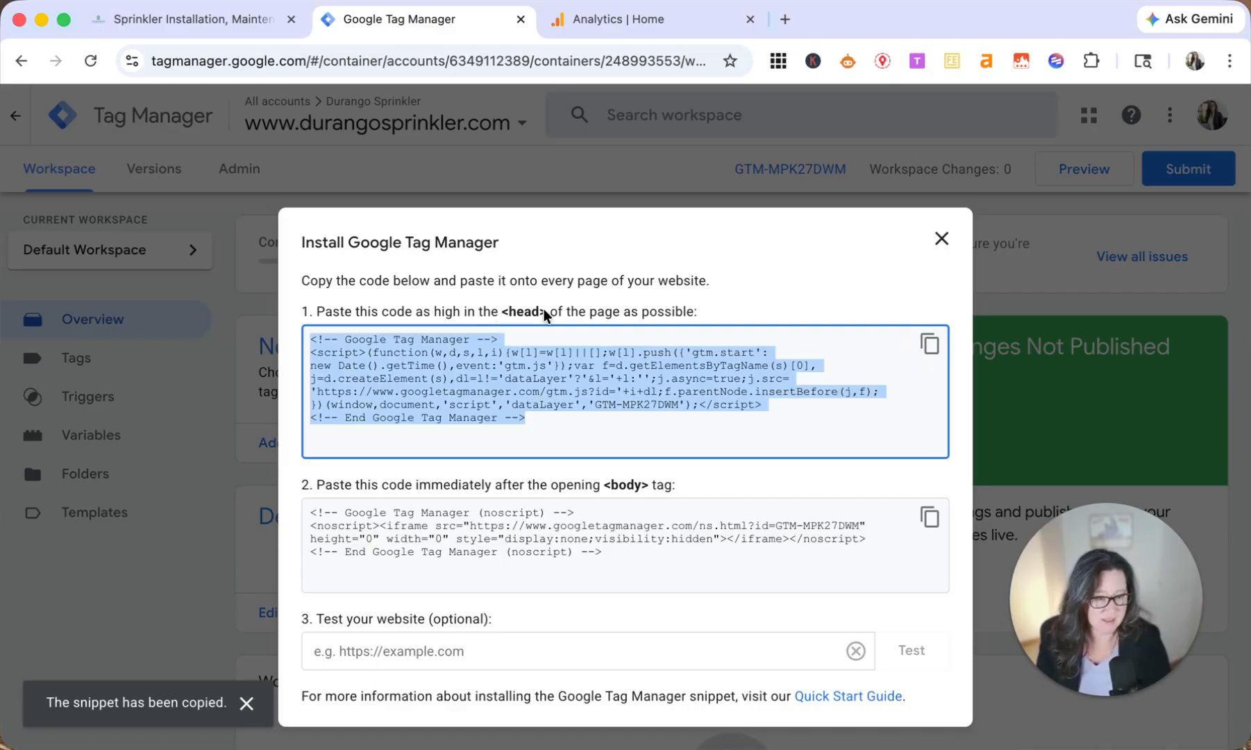
{"action": "left_click", "coordinate": [167, 21]}
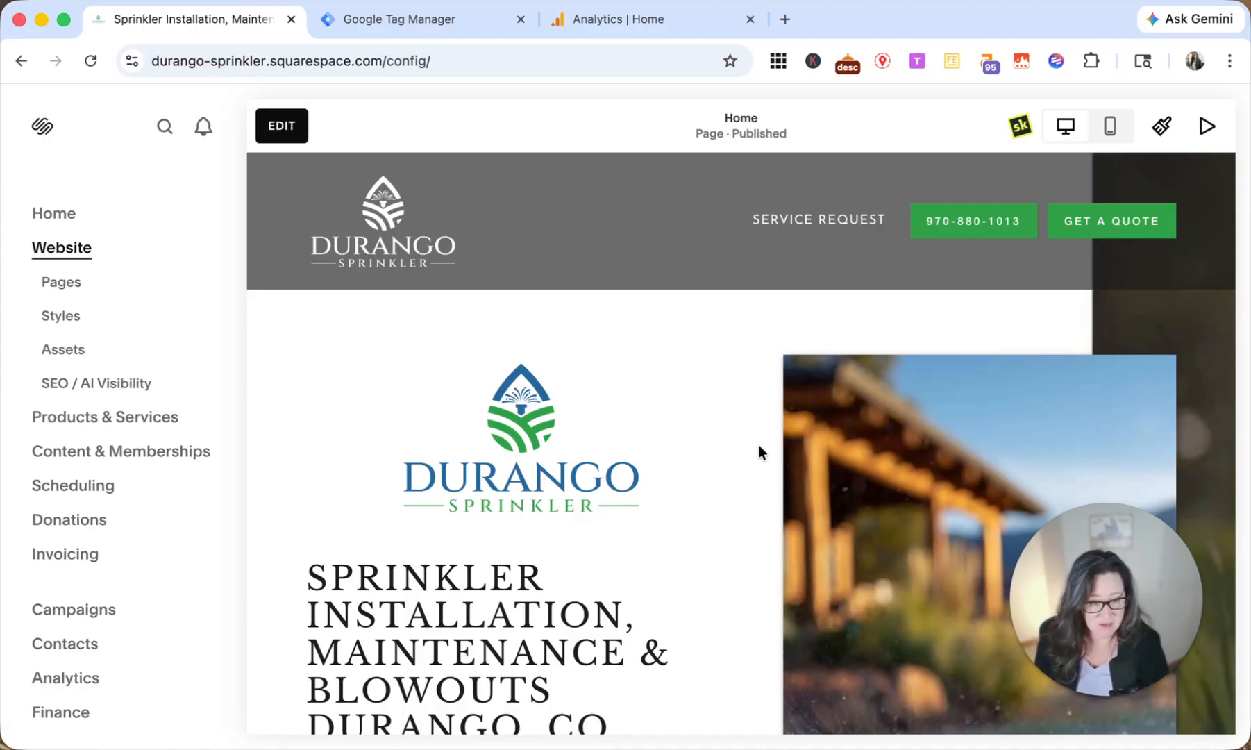
{"action": "key", "text": "slash"}
{"action": "type", "text": "code"}
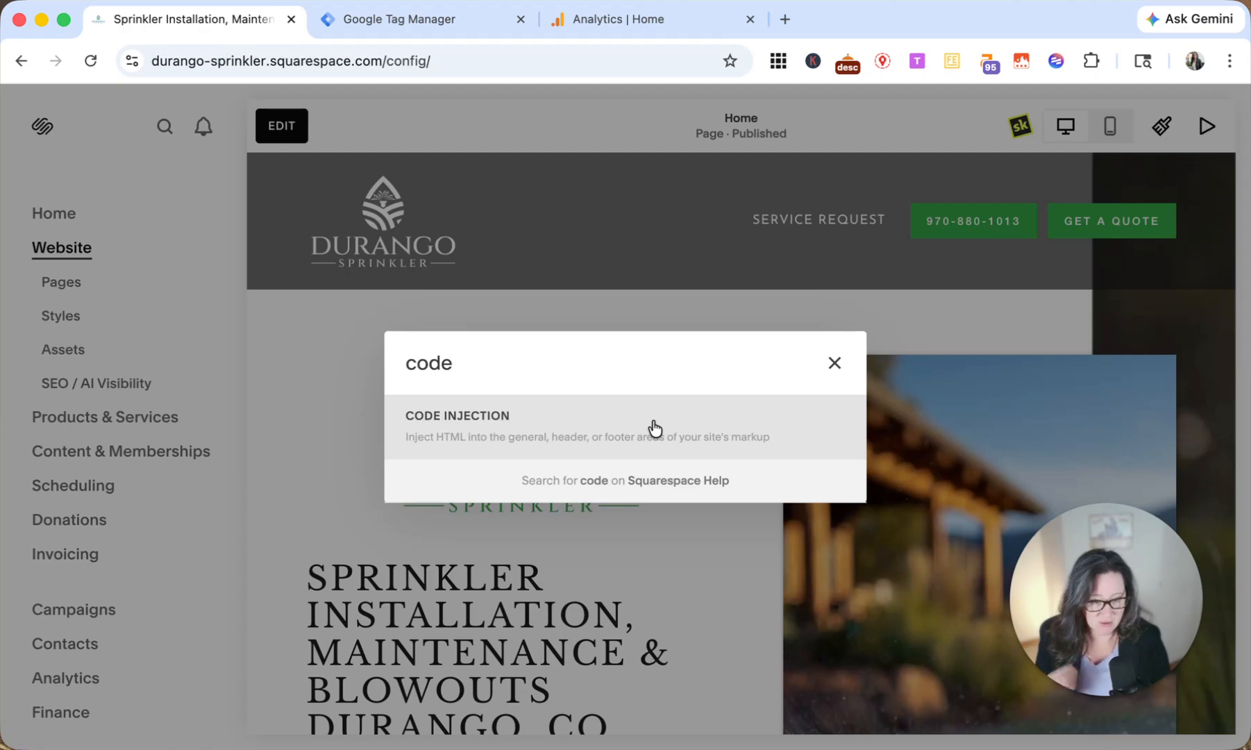
{"action": "left_click", "coordinate": [117, 219]}
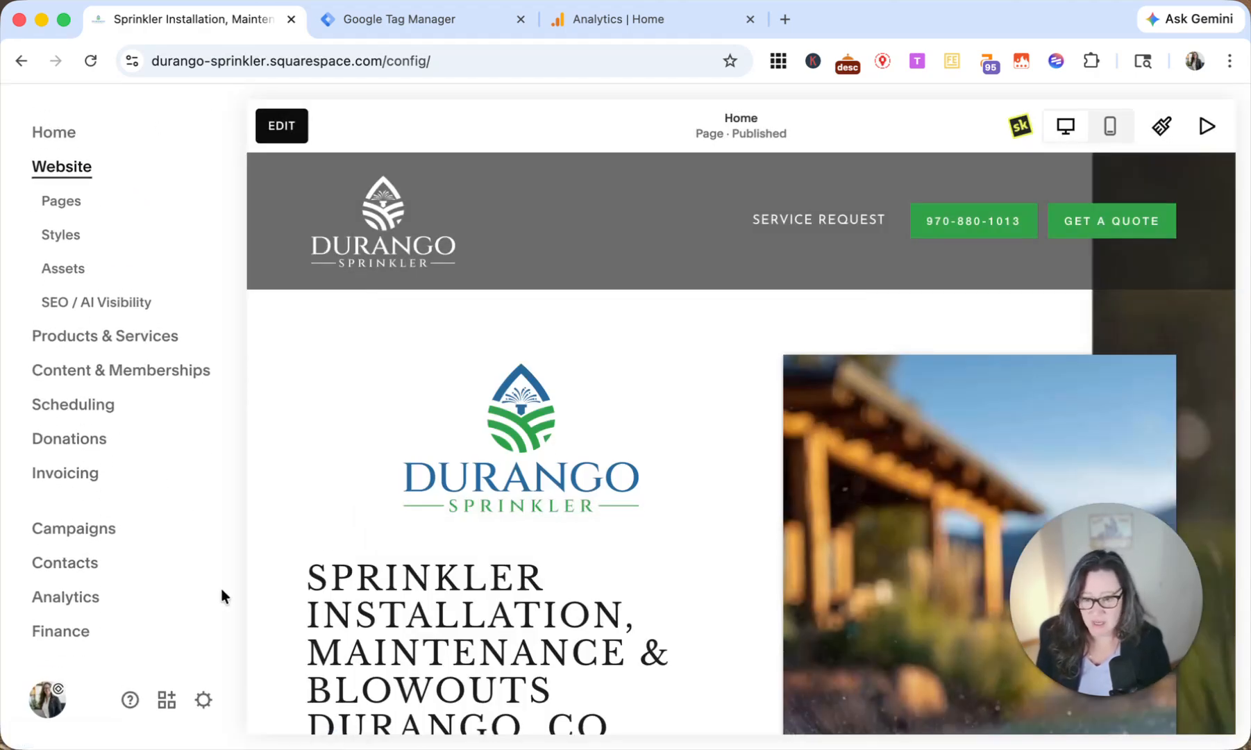
Step: Open the site's Code Injection settings from the custom code section of its pages
{"action": "left_click", "coordinate": [74, 203]}
{"action": "mouse_move", "coordinate": [136, 372]}
{"action": "scroll", "coordinate": [136, 372], "scroll_direction": "down", "scroll_amount": 5}
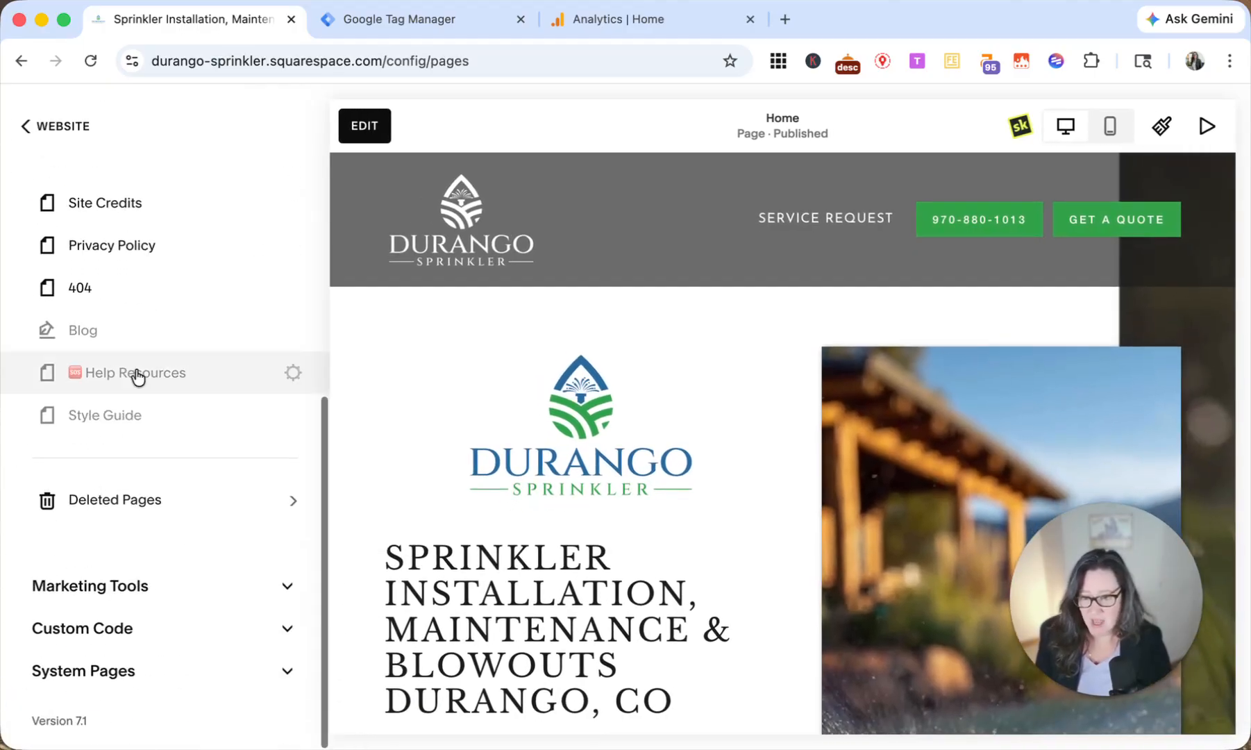
{"action": "left_click", "coordinate": [285, 632]}
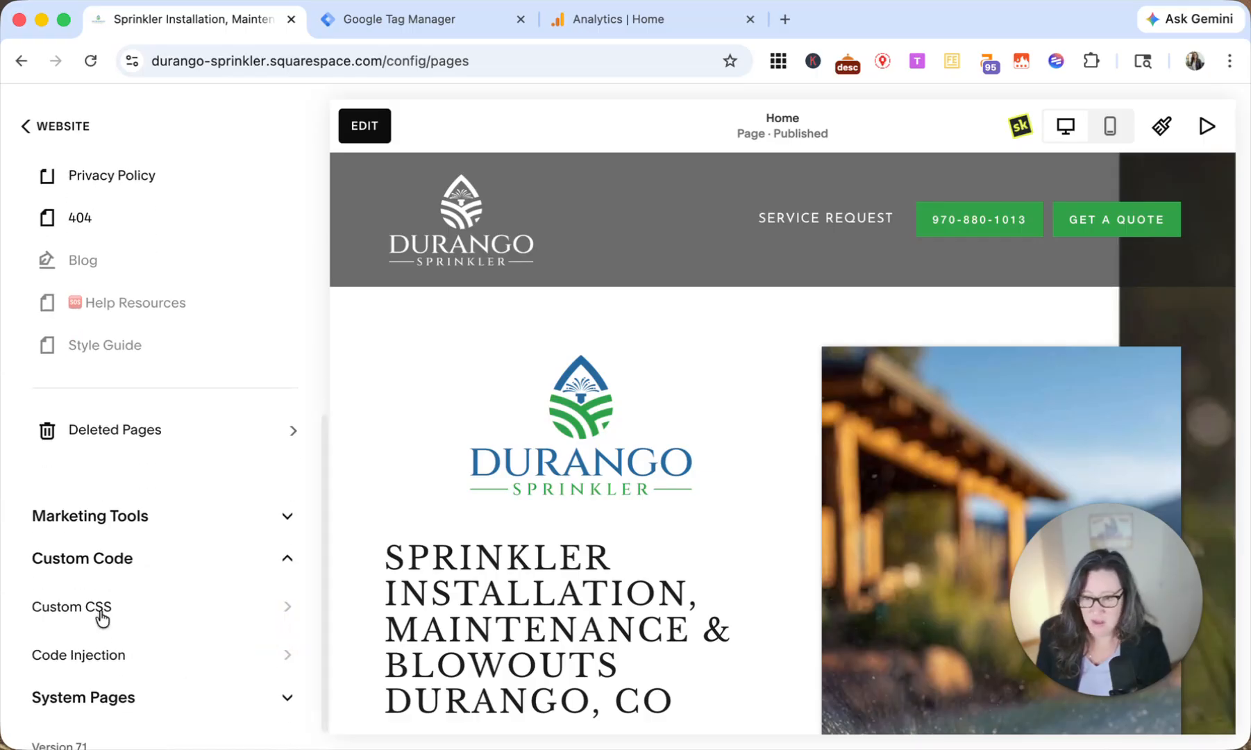
{"action": "left_click", "coordinate": [108, 657]}
{"action": "key", "text": "super+Tab"}
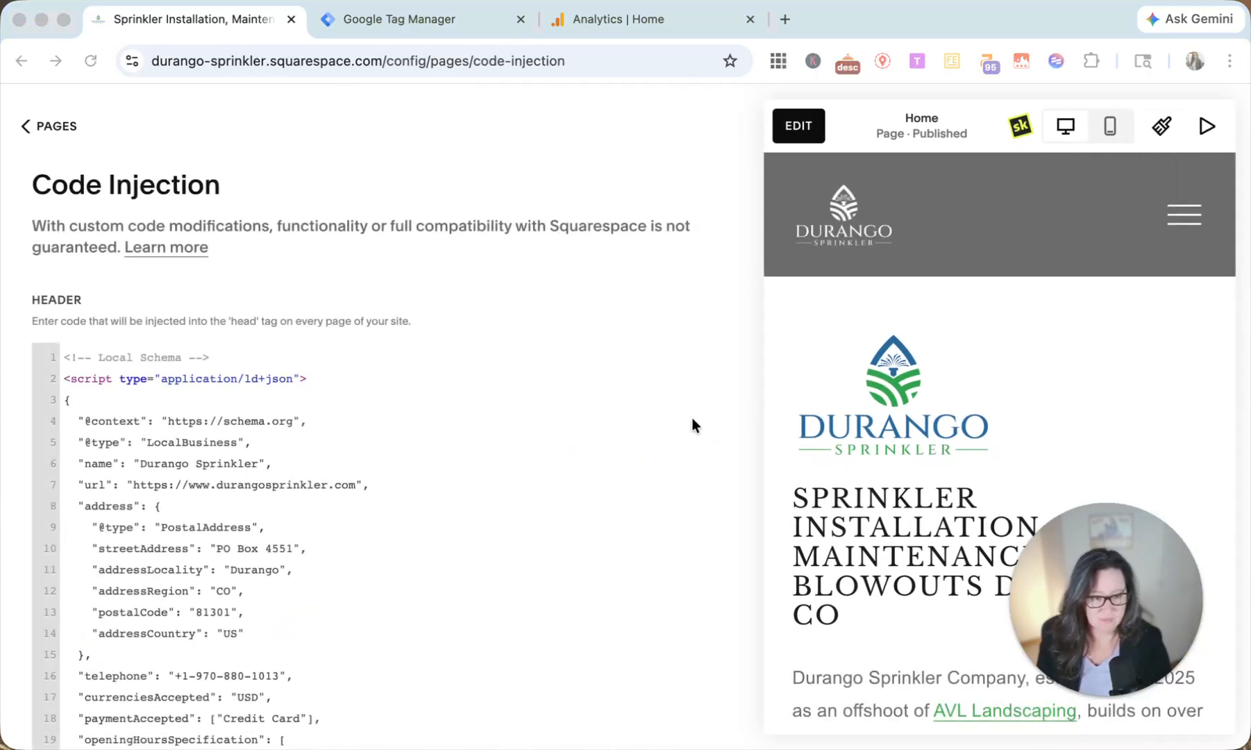
{"action": "left_click", "coordinate": [495, 492]}
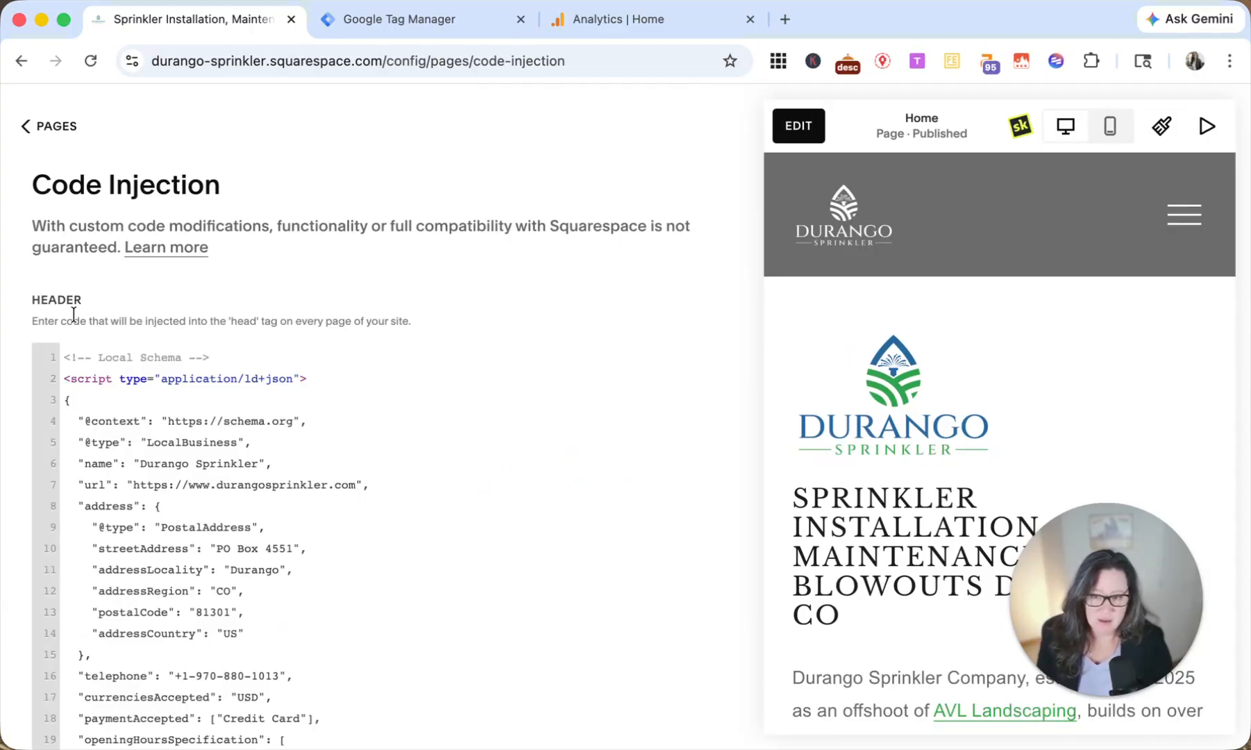
{"action": "left_click_drag", "start_coordinate": [54, 300], "coordinate": [86, 300]}
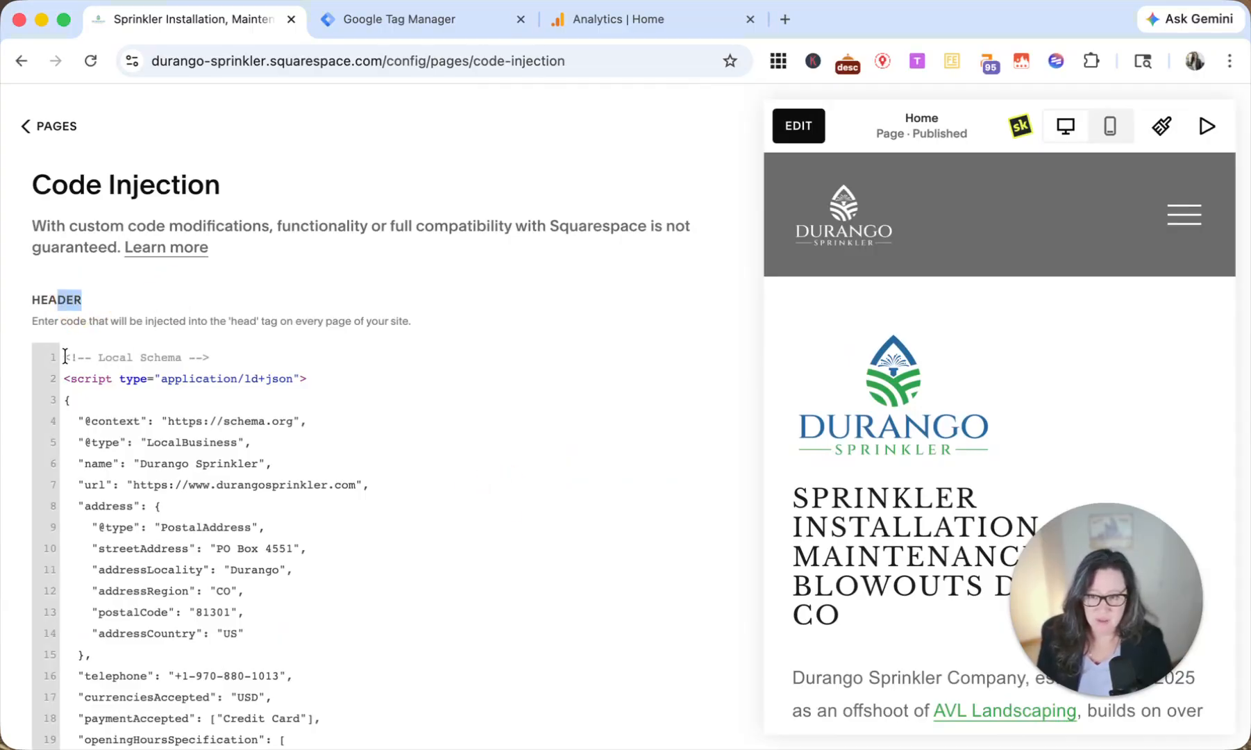
{"action": "left_click", "coordinate": [354, 26]}
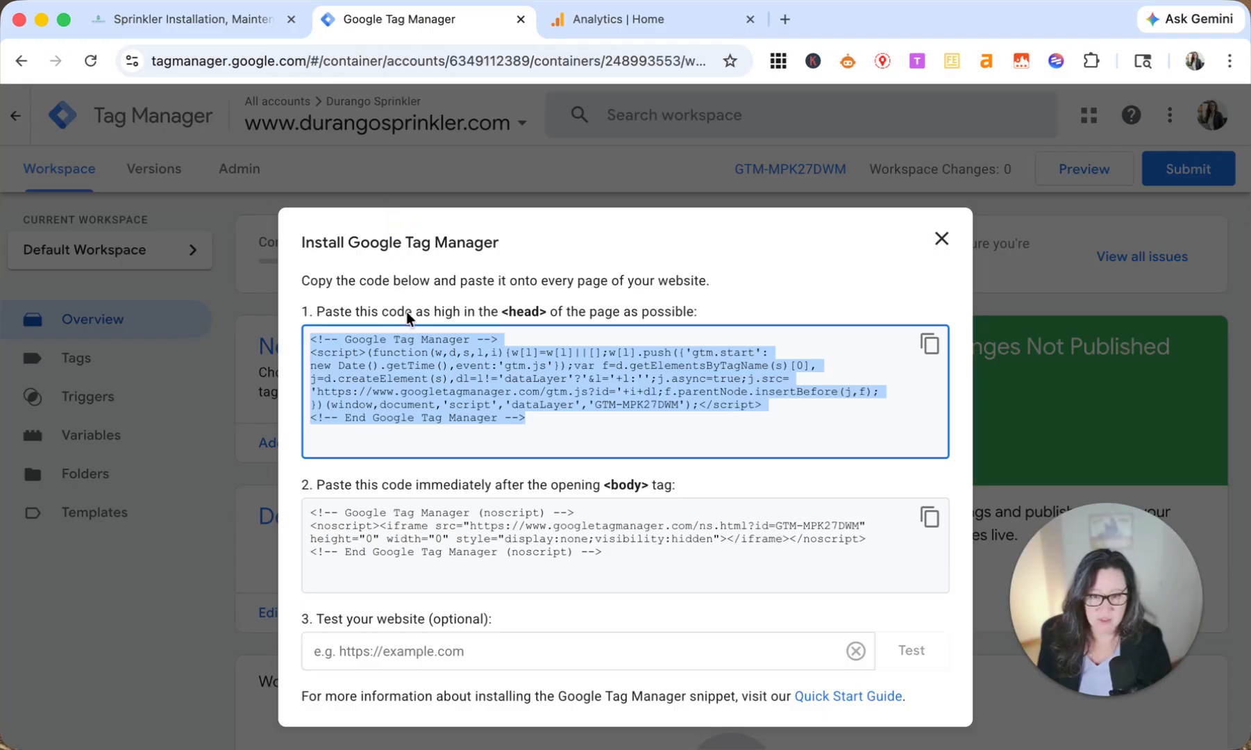
{"action": "left_click_drag", "start_coordinate": [495, 312], "coordinate": [544, 308]}
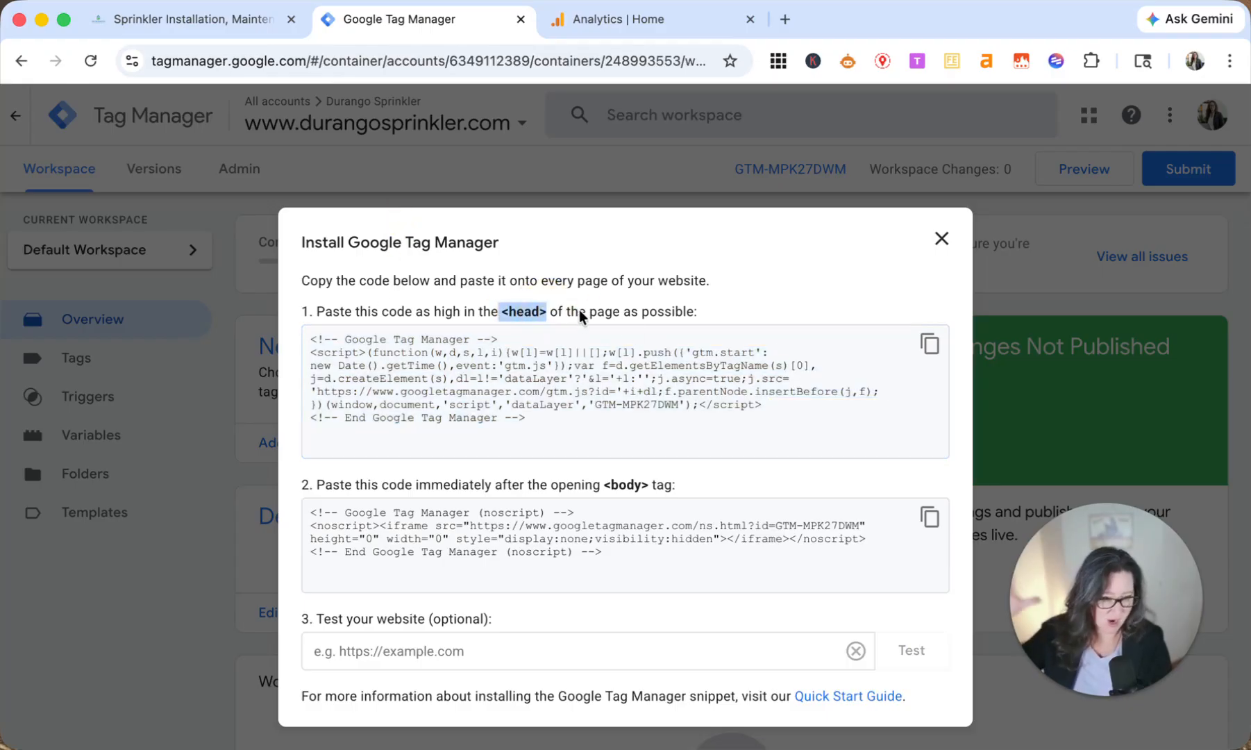
Step: Switch to Squarespace and paste the <head> snippet above the Local Schema code in the header injection, separated by a blank line
{"action": "left_click", "coordinate": [182, 21]}
{"action": "left_click", "coordinate": [115, 310]}
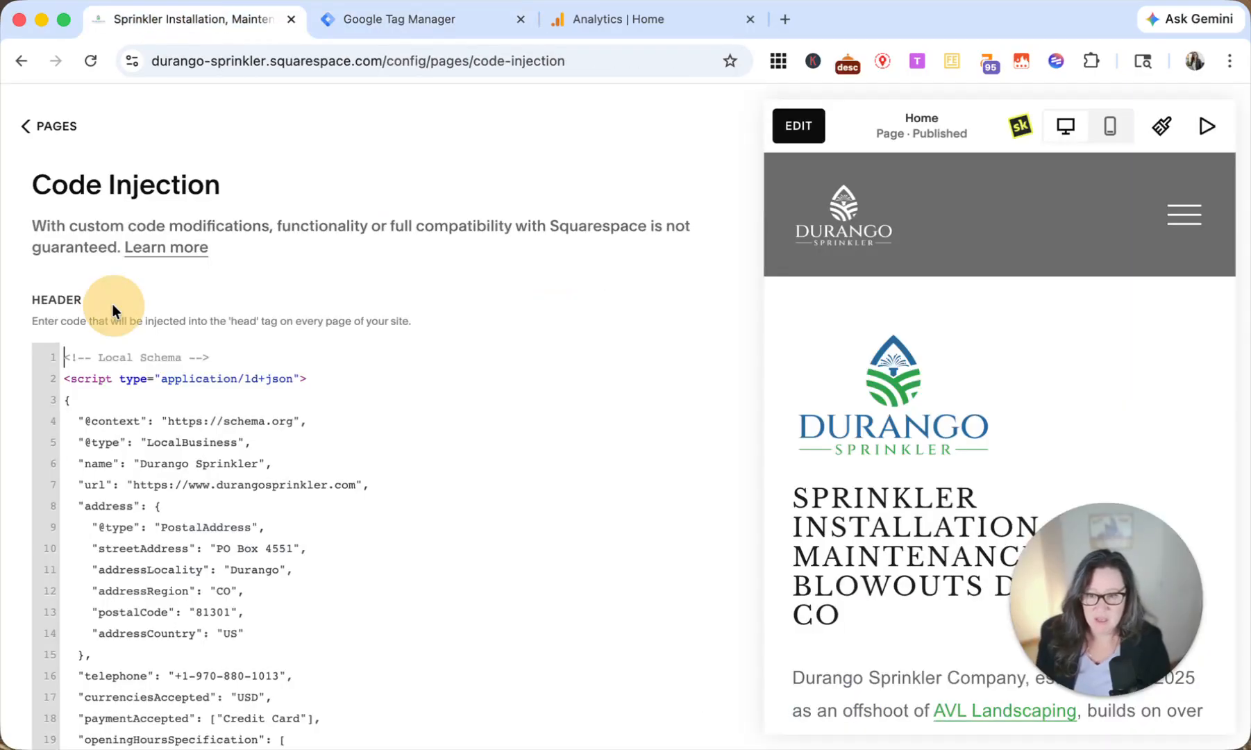
{"action": "left_click", "coordinate": [64, 356]}
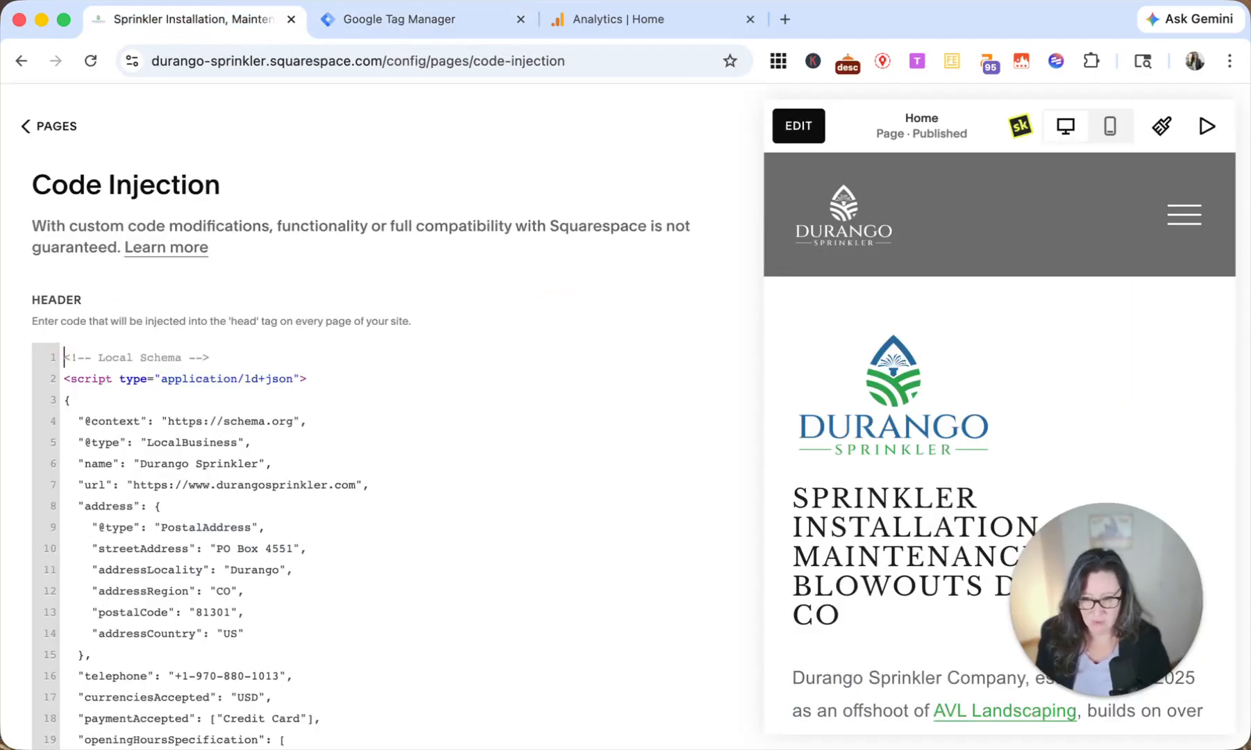
{"action": "key", "text": "Return"}
{"action": "key", "text": "Return"}
{"action": "key", "text": "super+v"}
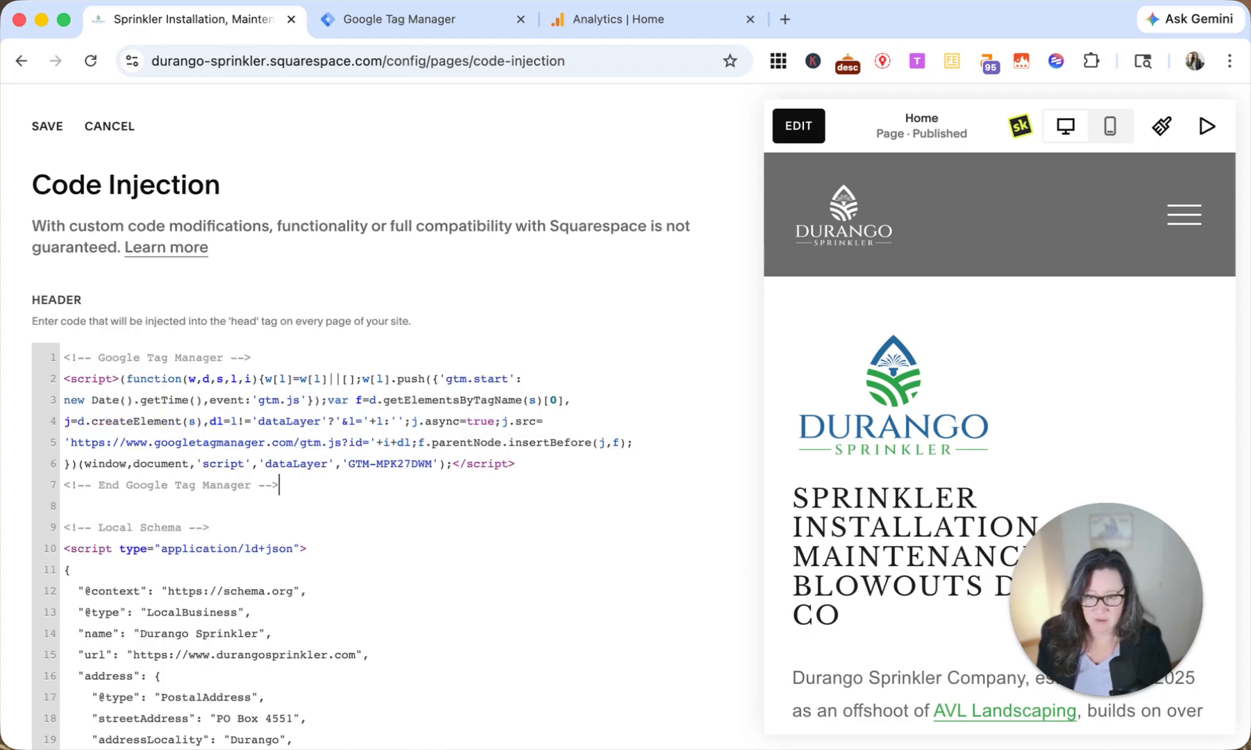
Step: Switch to Tag Manager and copy the noscript snippet that goes after the opening <body> tag
{"action": "left_click", "coordinate": [438, 23]}
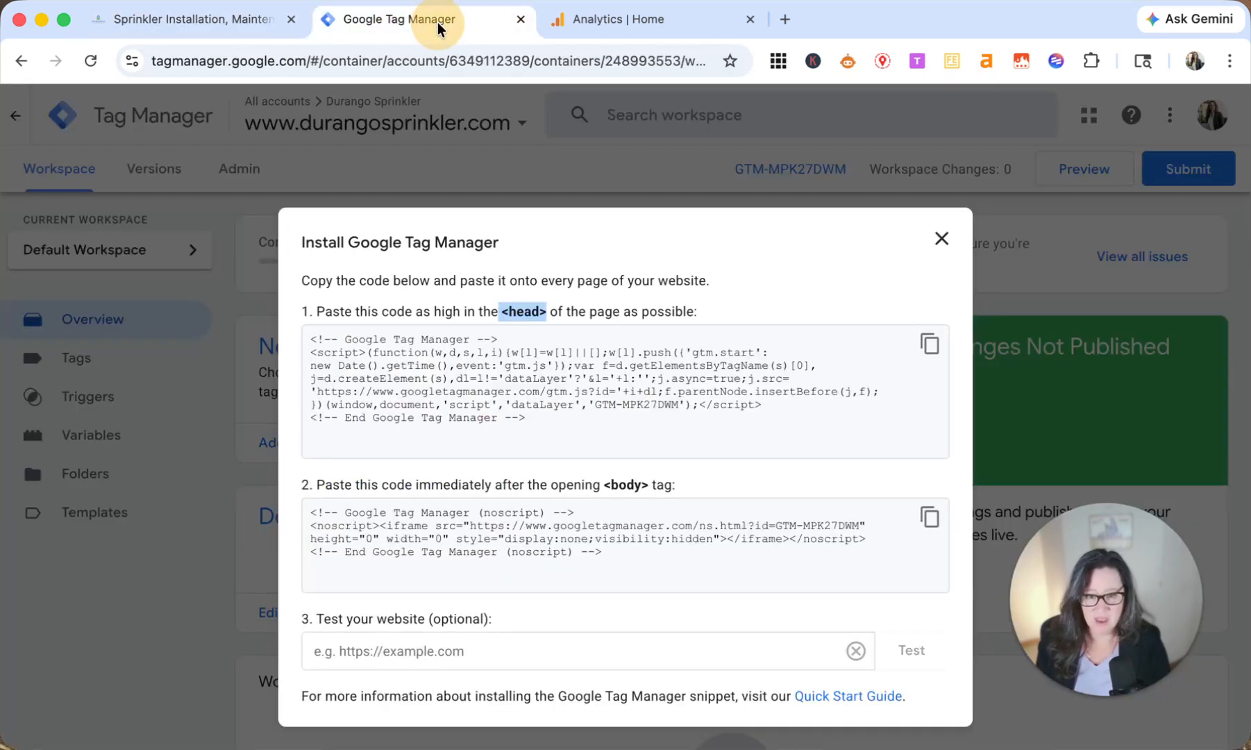
{"action": "left_click_drag", "start_coordinate": [559, 486], "coordinate": [661, 489]}
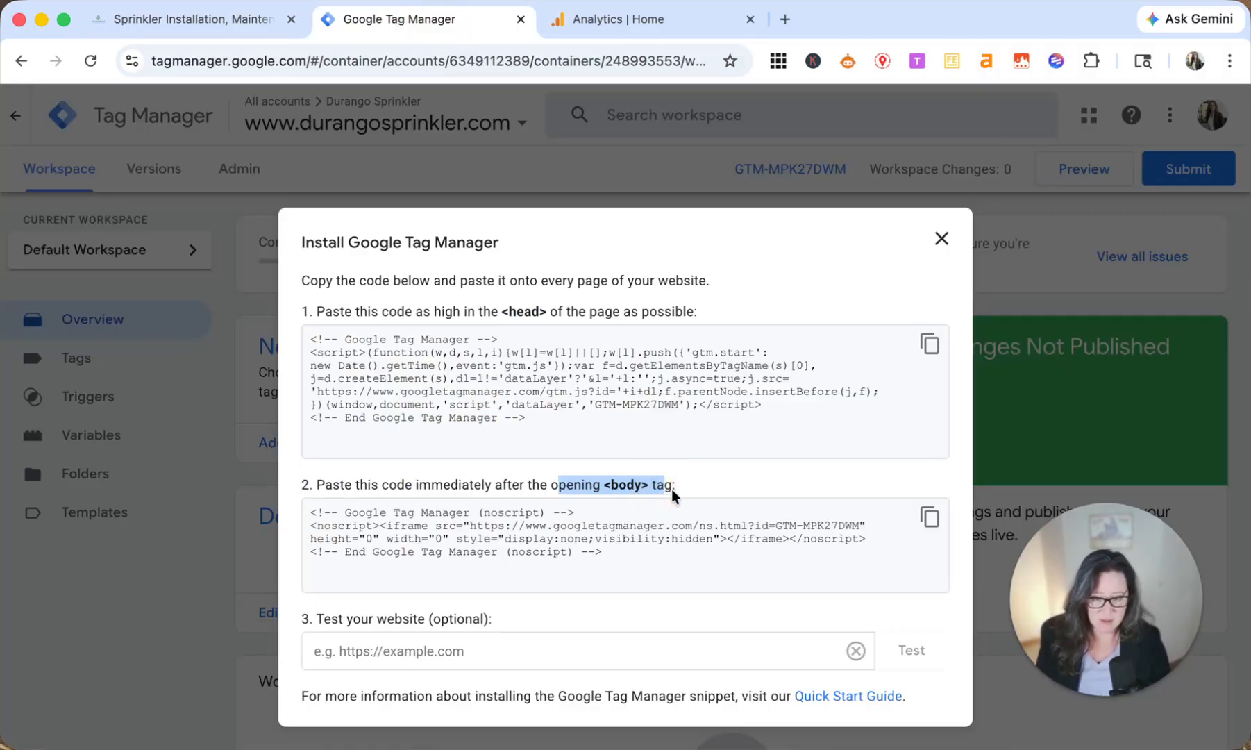
{"action": "left_click", "coordinate": [930, 520]}
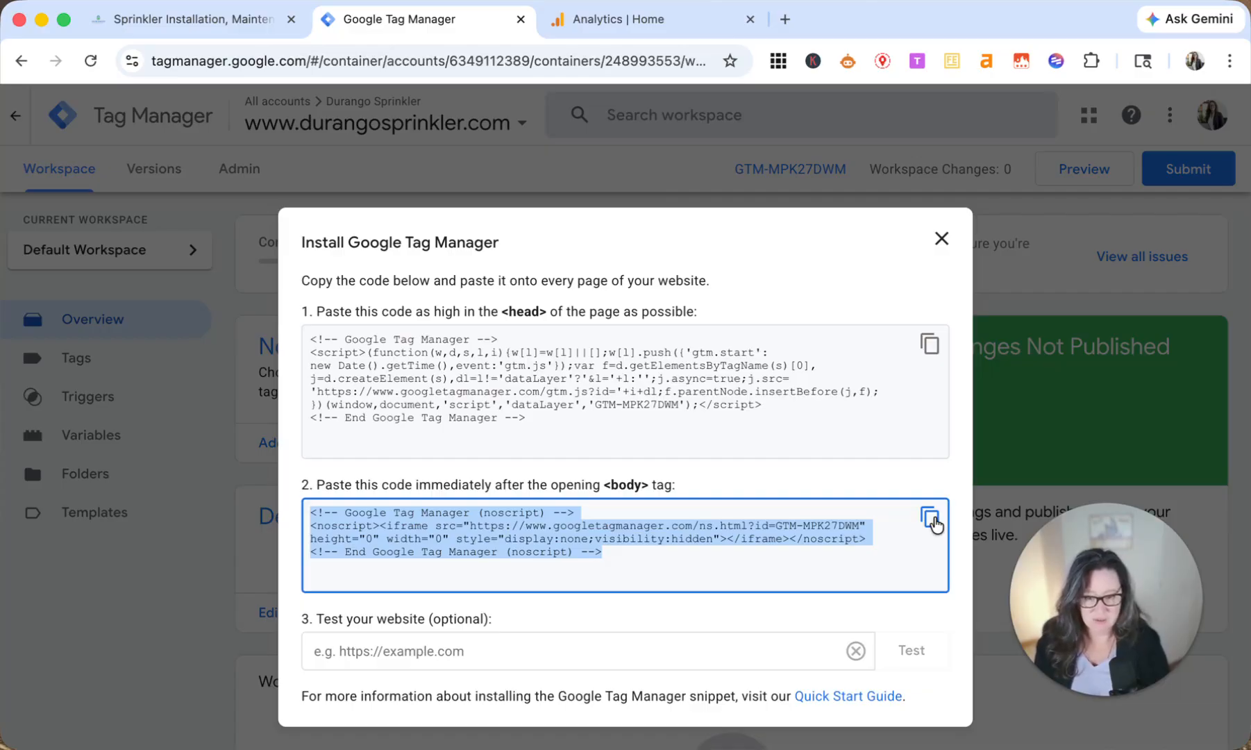
{"action": "left_click", "coordinate": [501, 525]}
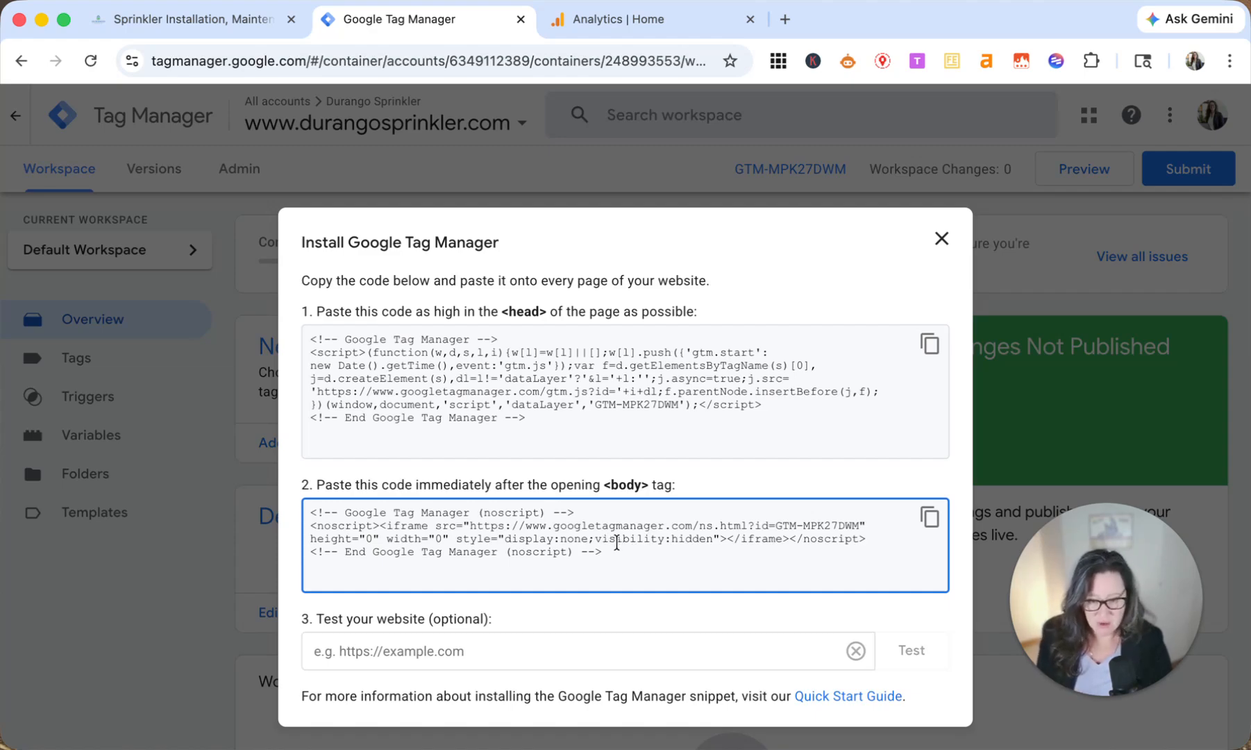
{"action": "left_click_drag", "start_coordinate": [474, 514], "coordinate": [560, 514]}
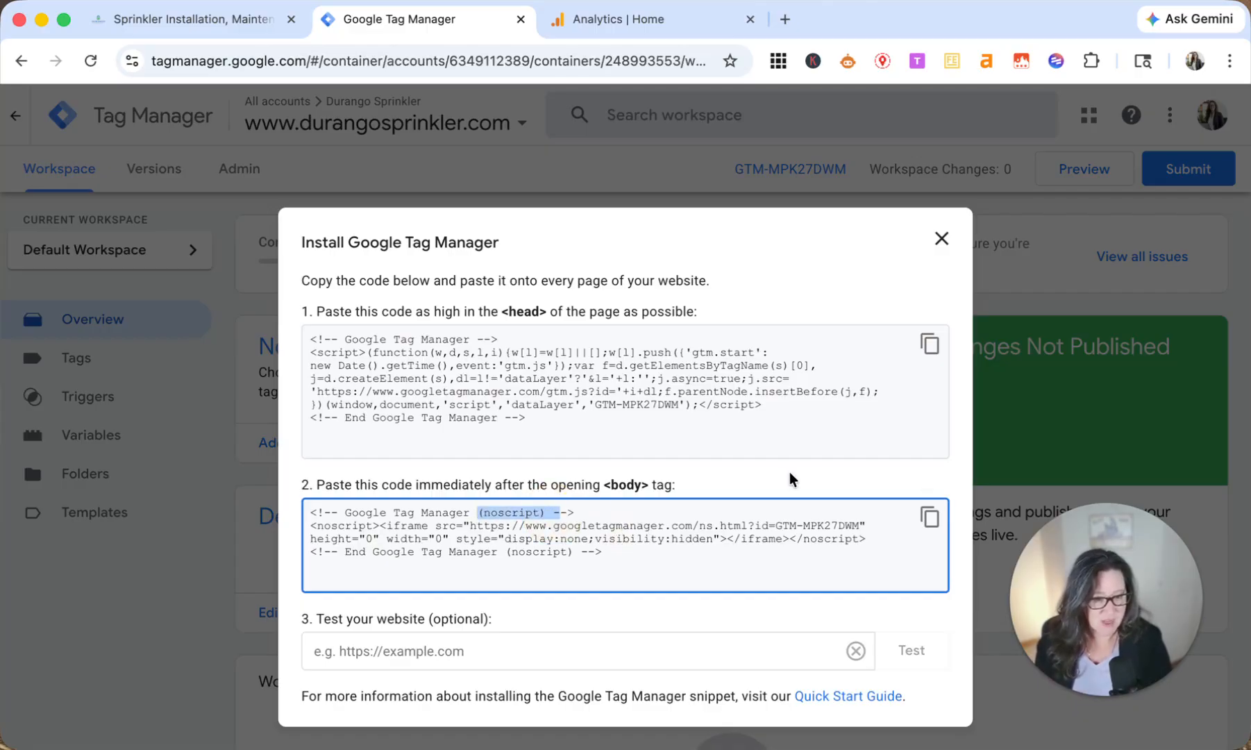
{"action": "left_click_drag", "start_coordinate": [527, 418], "coordinate": [399, 362]}
{"action": "left_click", "coordinate": [617, 548]}
{"action": "left_click_drag", "start_coordinate": [617, 548], "coordinate": [457, 525]}
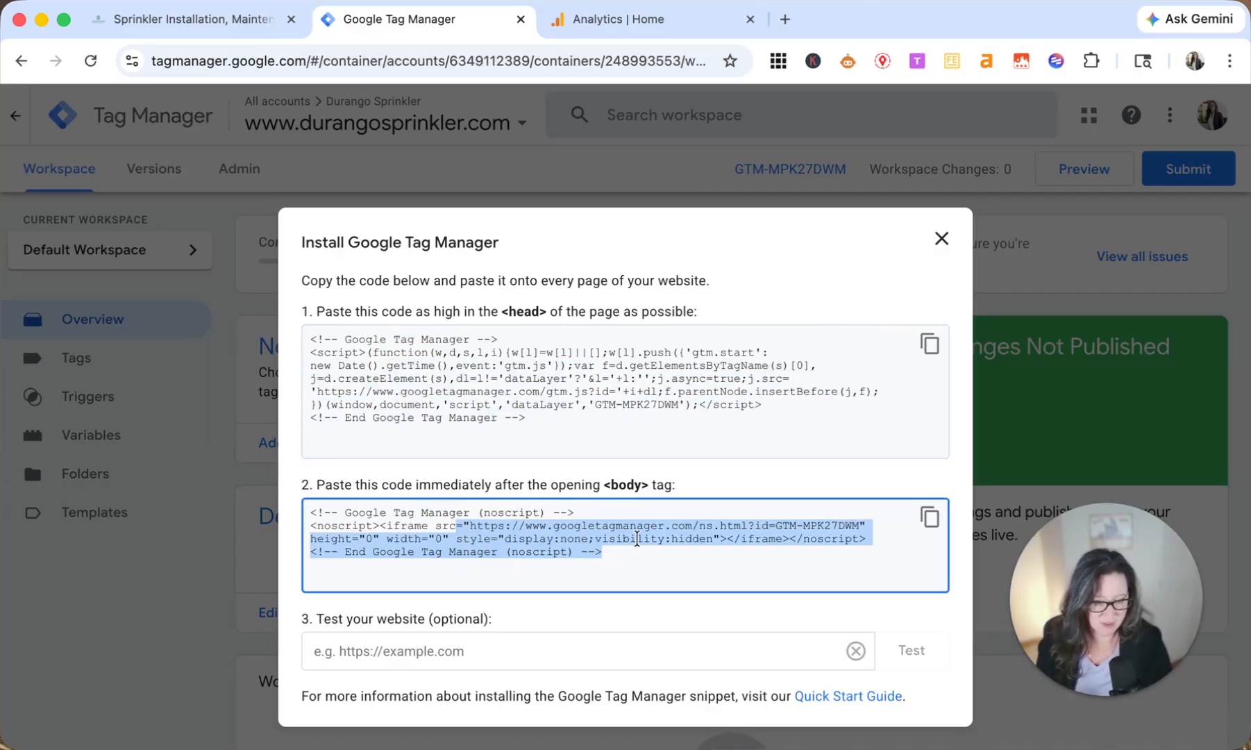
Step: Switch to Squarespace, paste the noscript snippet above the Plugin Lightbox code in the footer injection with a blank line between, and save
{"action": "left_click", "coordinate": [236, 23]}
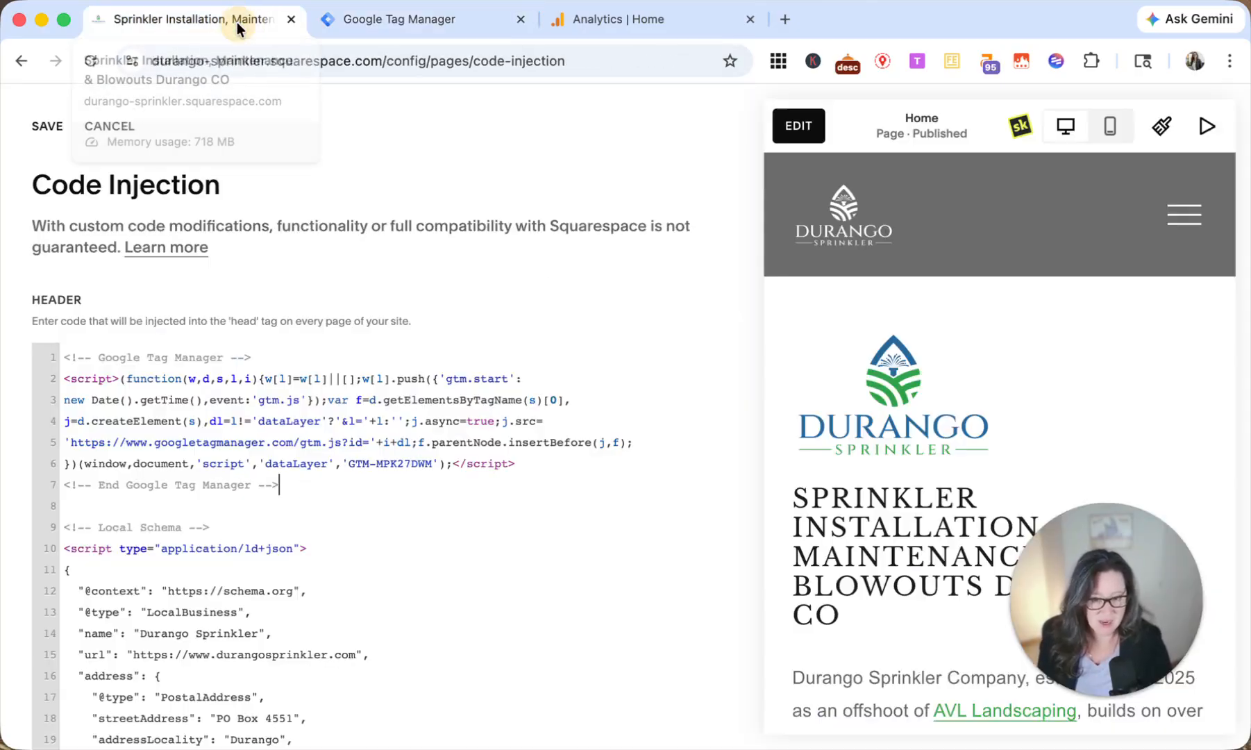
{"action": "scroll", "coordinate": [440, 580], "scroll_direction": "down", "scroll_amount": 10}
{"action": "scroll", "coordinate": [440, 580], "scroll_direction": "down", "scroll_amount": 15}
{"action": "scroll", "coordinate": [220, 520], "scroll_direction": "up", "scroll_amount": 1}
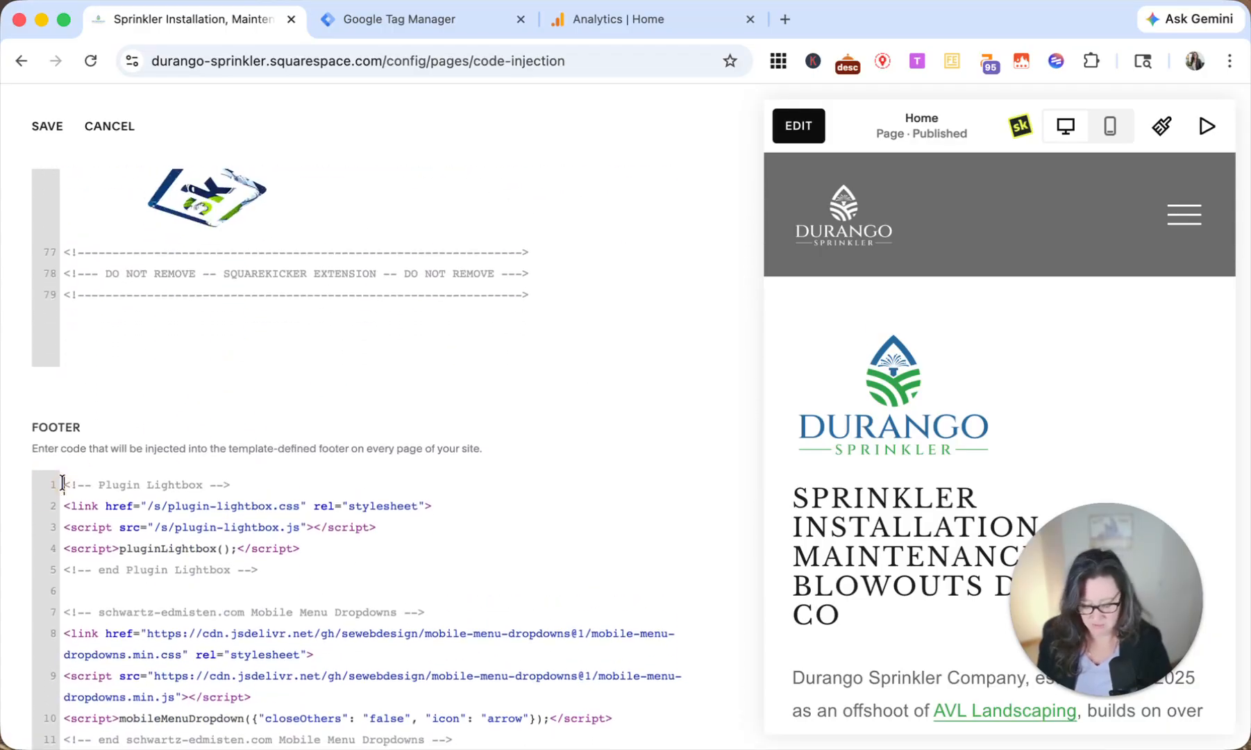
{"action": "left_click", "coordinate": [63, 484]}
{"action": "key", "text": "Return"}
{"action": "key", "text": "Return"}
{"action": "key", "text": "Up"}
{"action": "key", "text": "Up"}
{"action": "key", "text": "super+v"}
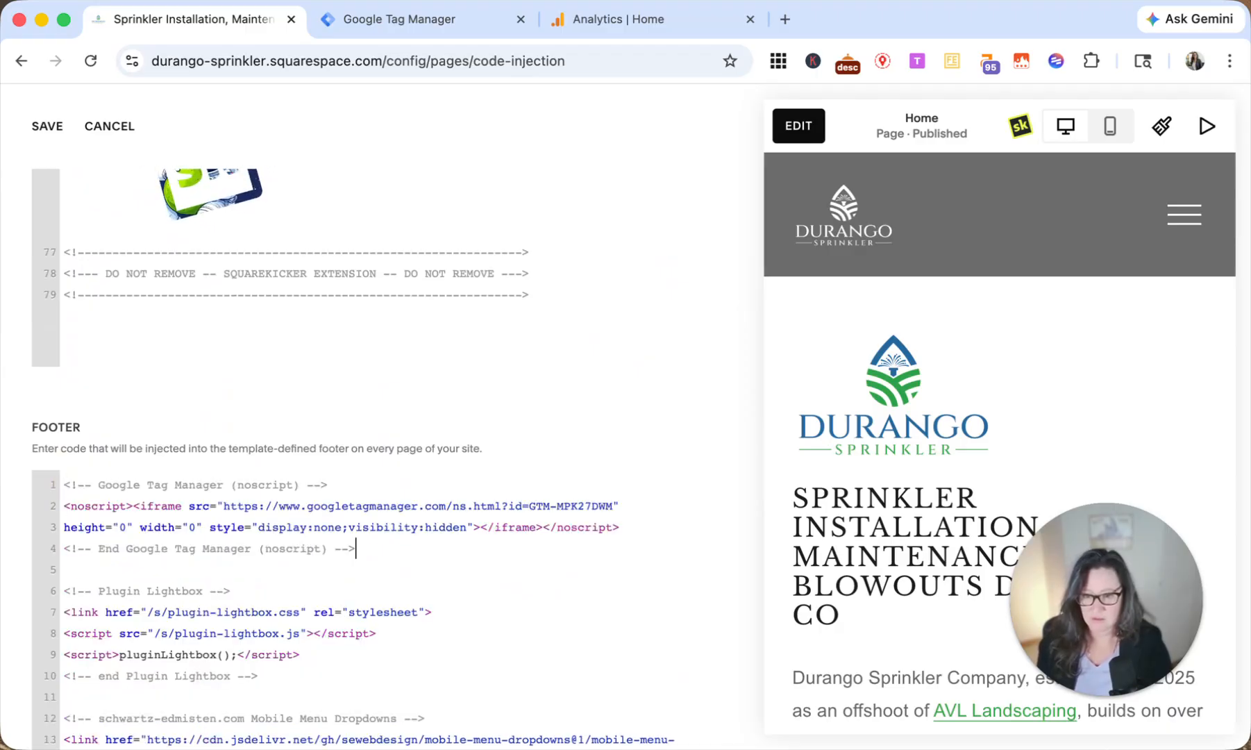
{"action": "left_click", "coordinate": [48, 125]}
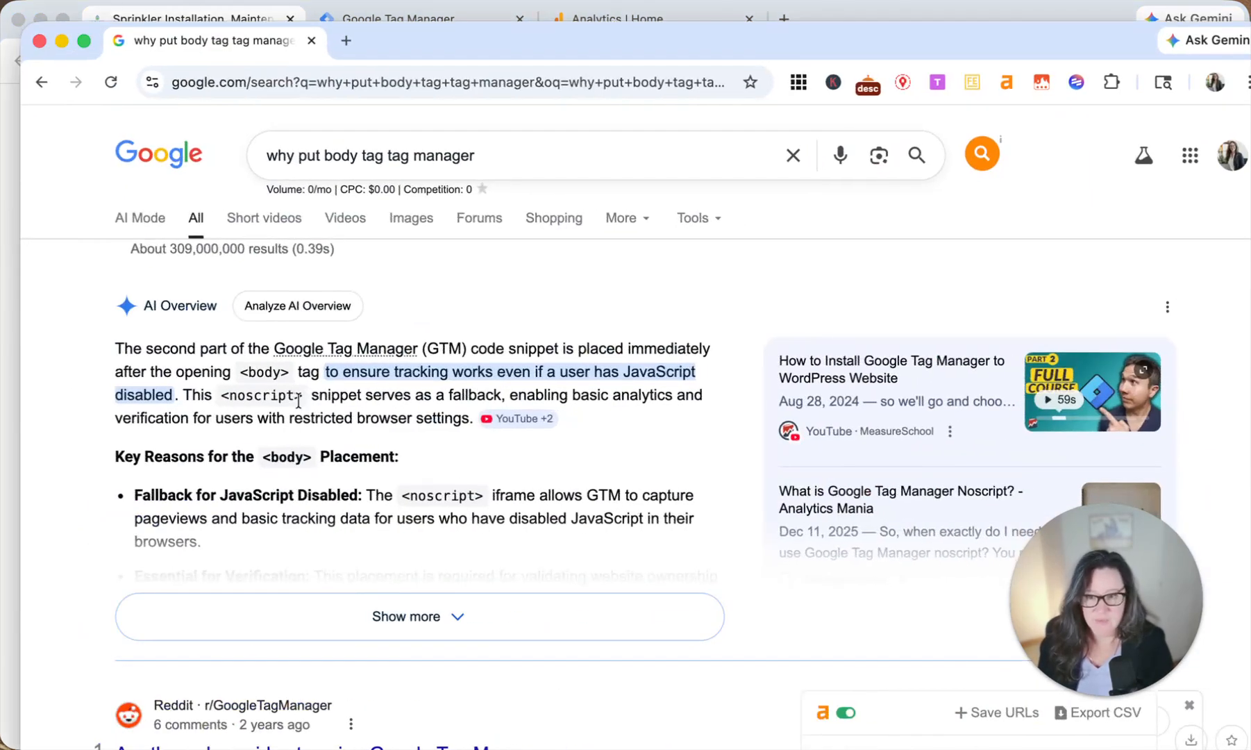
Step: Read Google's explanation of why the Tag Manager body snippet is needed and review the noscript code in the Squarespace footer injection
{"action": "left_click_drag", "start_coordinate": [209, 347], "coordinate": [455, 348]}
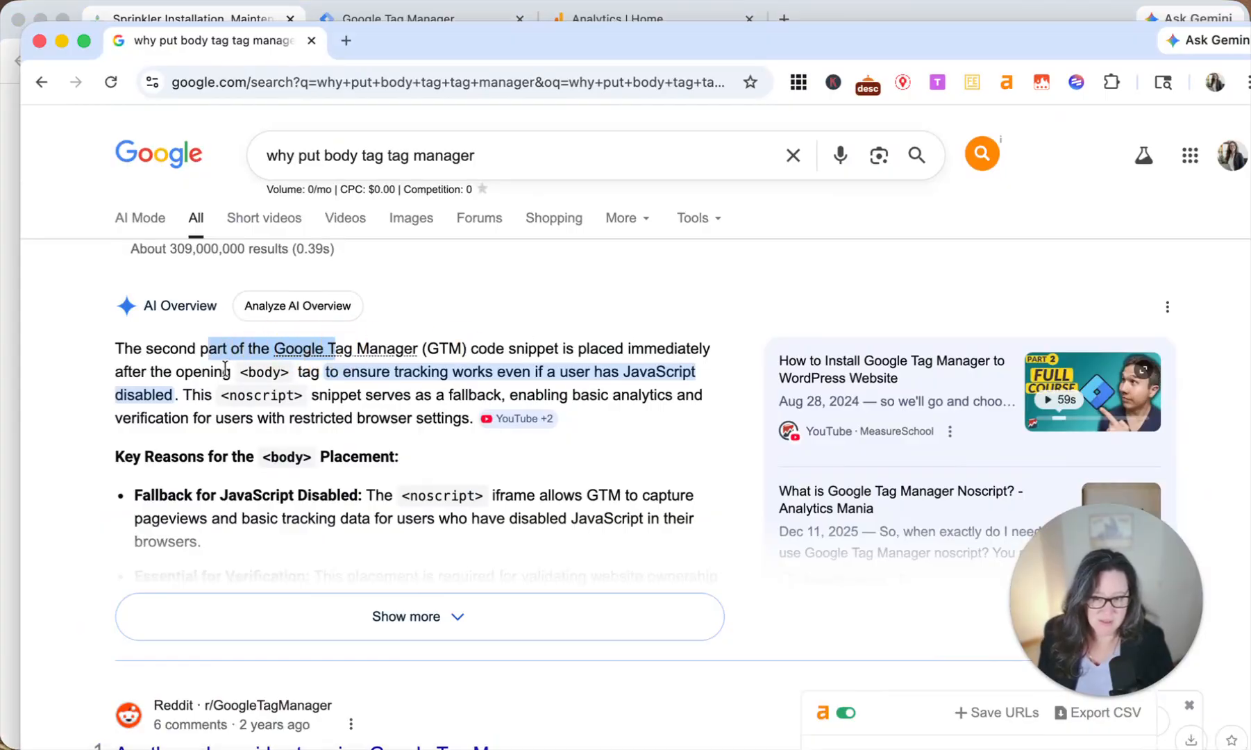
{"action": "left_click_drag", "start_coordinate": [229, 369], "coordinate": [267, 379]}
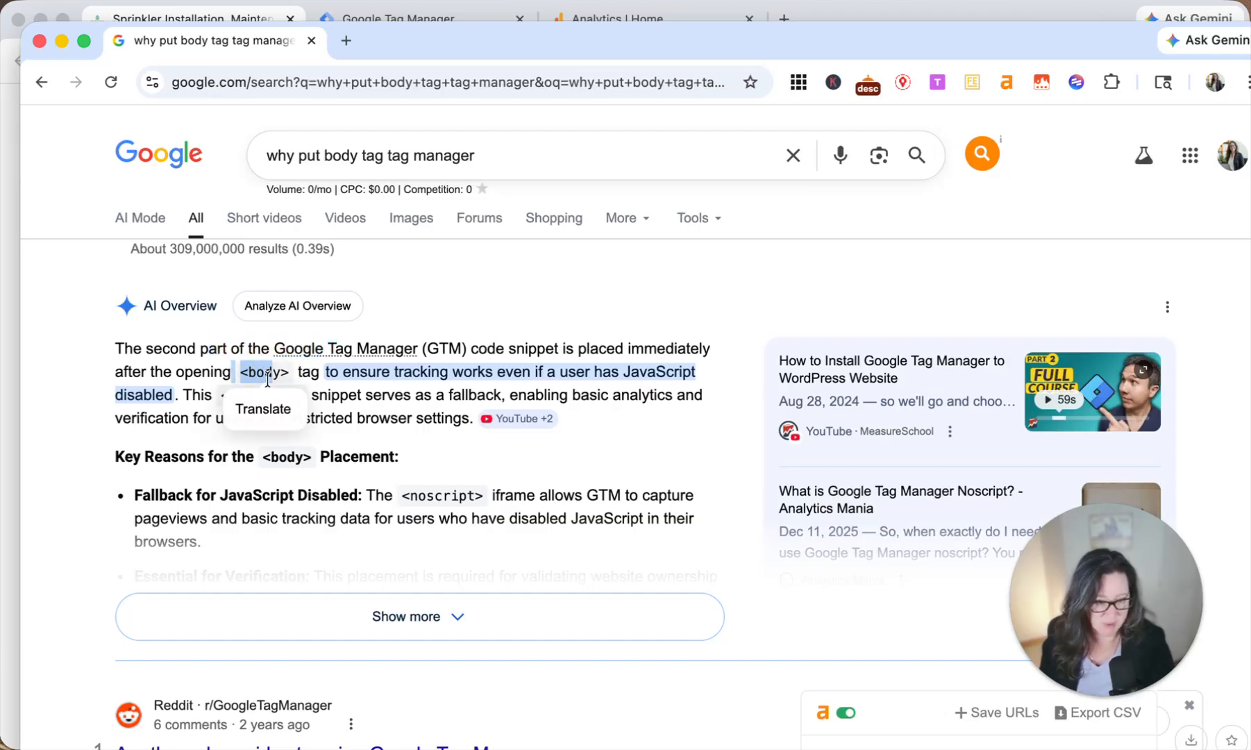
{"action": "left_click", "coordinate": [390, 375]}
{"action": "left_click_drag", "start_coordinate": [366, 376], "coordinate": [644, 379]}
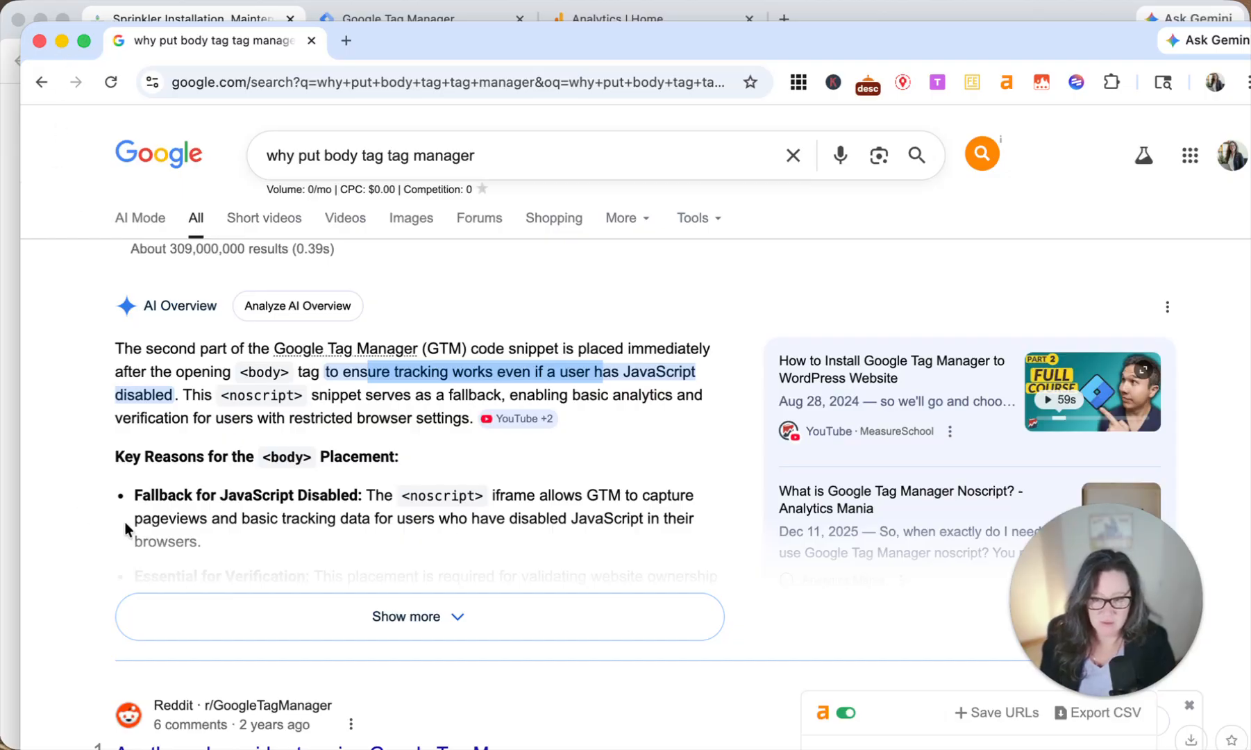
{"action": "left_click_drag", "start_coordinate": [177, 495], "coordinate": [296, 497]}
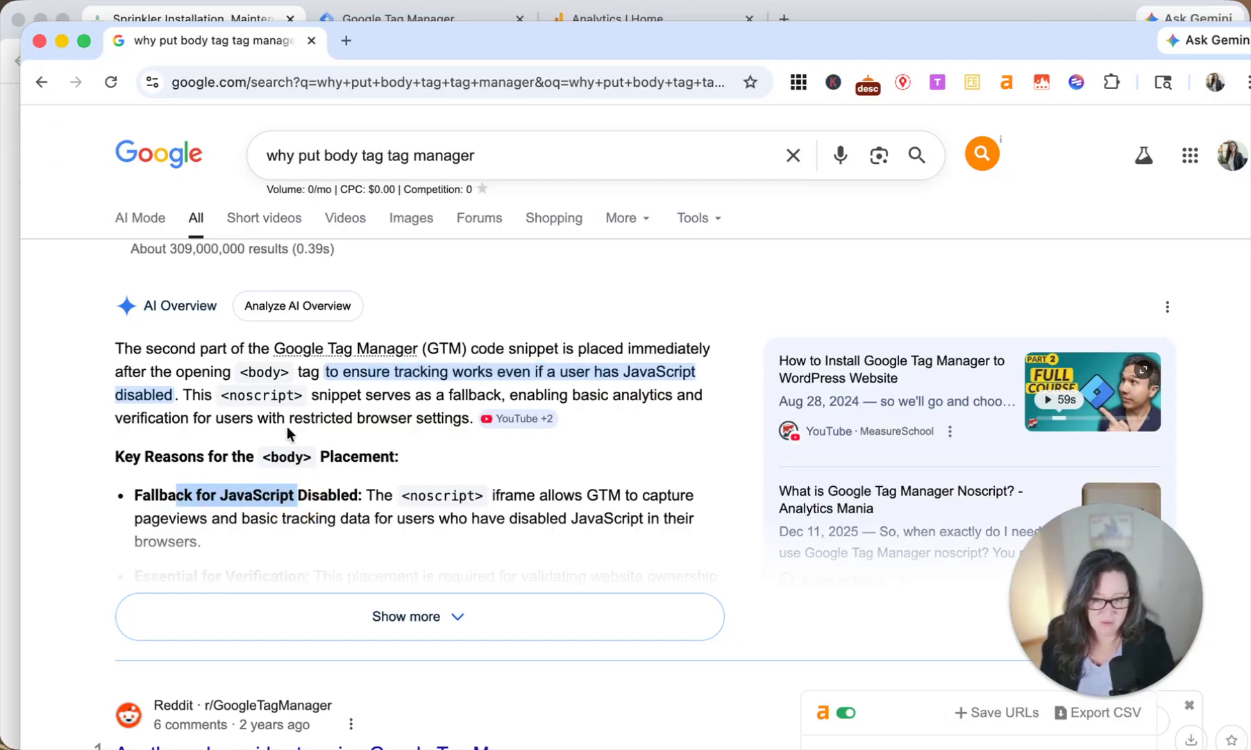
{"action": "left_click", "coordinate": [61, 40]}
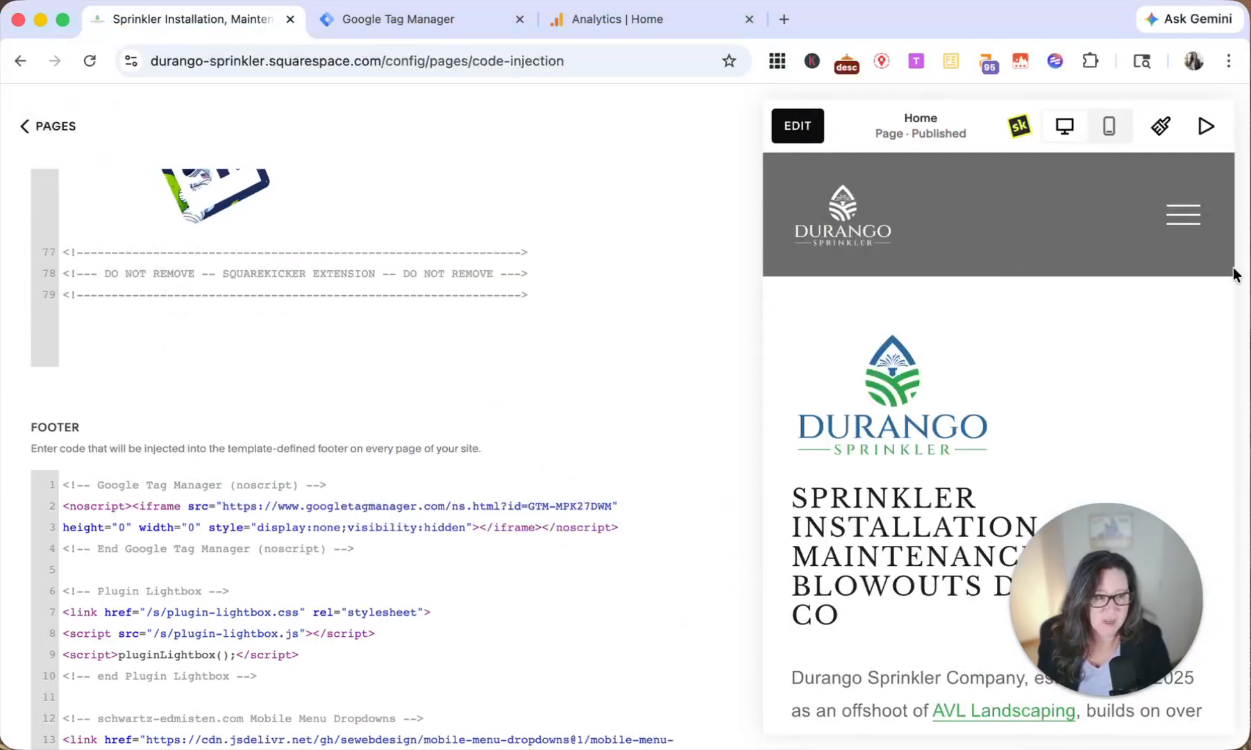
{"action": "left_click", "coordinate": [471, 565]}
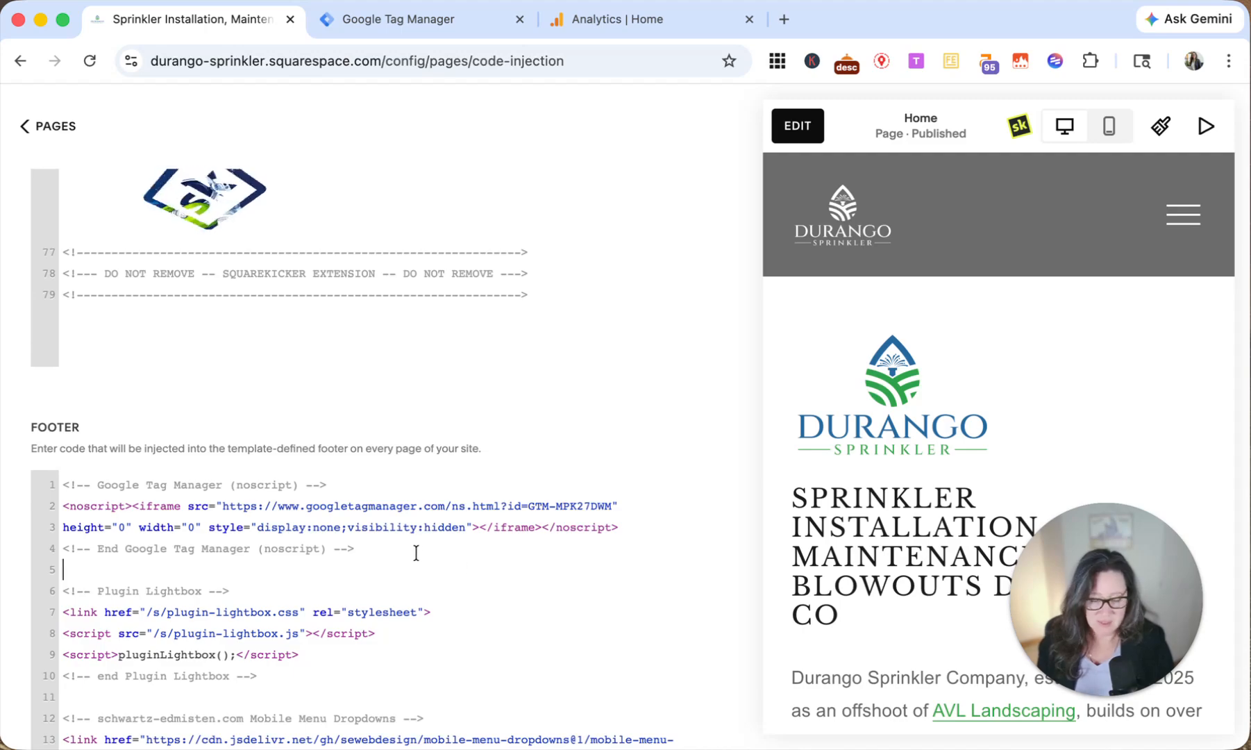
{"action": "left_click_drag", "start_coordinate": [394, 549], "coordinate": [64, 483]}
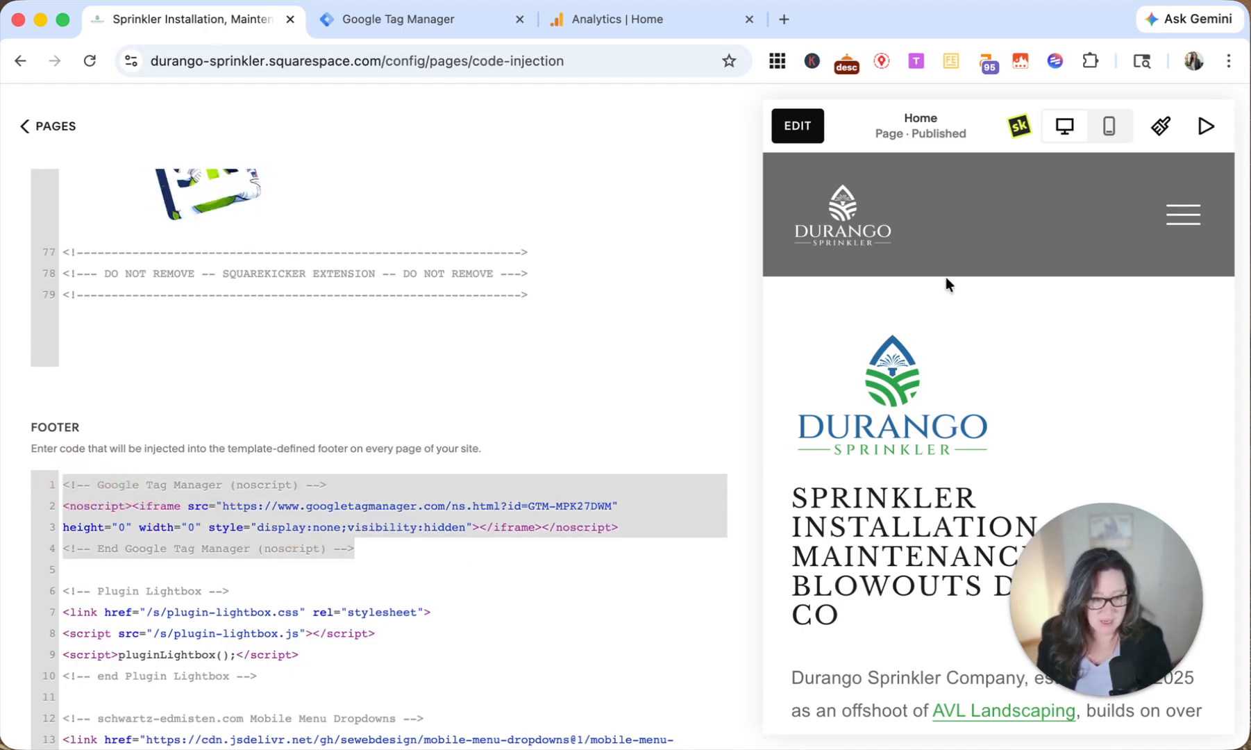
{"action": "left_click", "coordinate": [430, 33]}
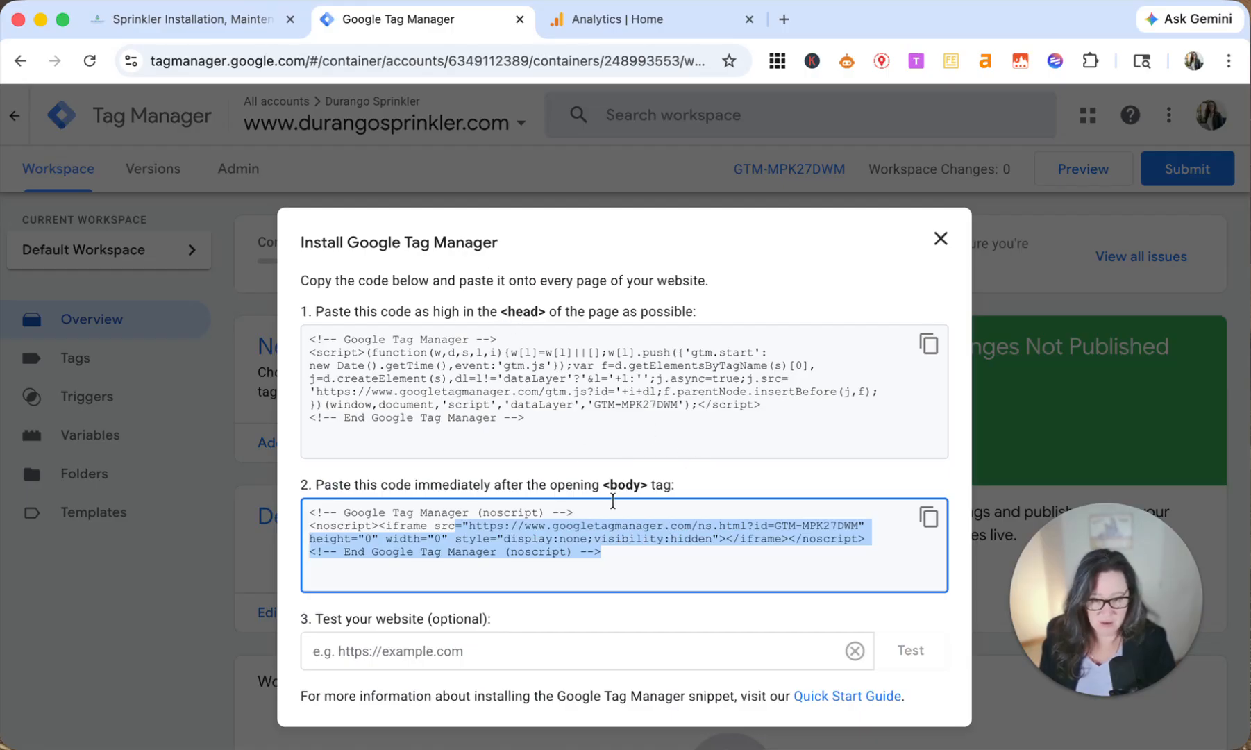
{"action": "left_click", "coordinate": [483, 650]}
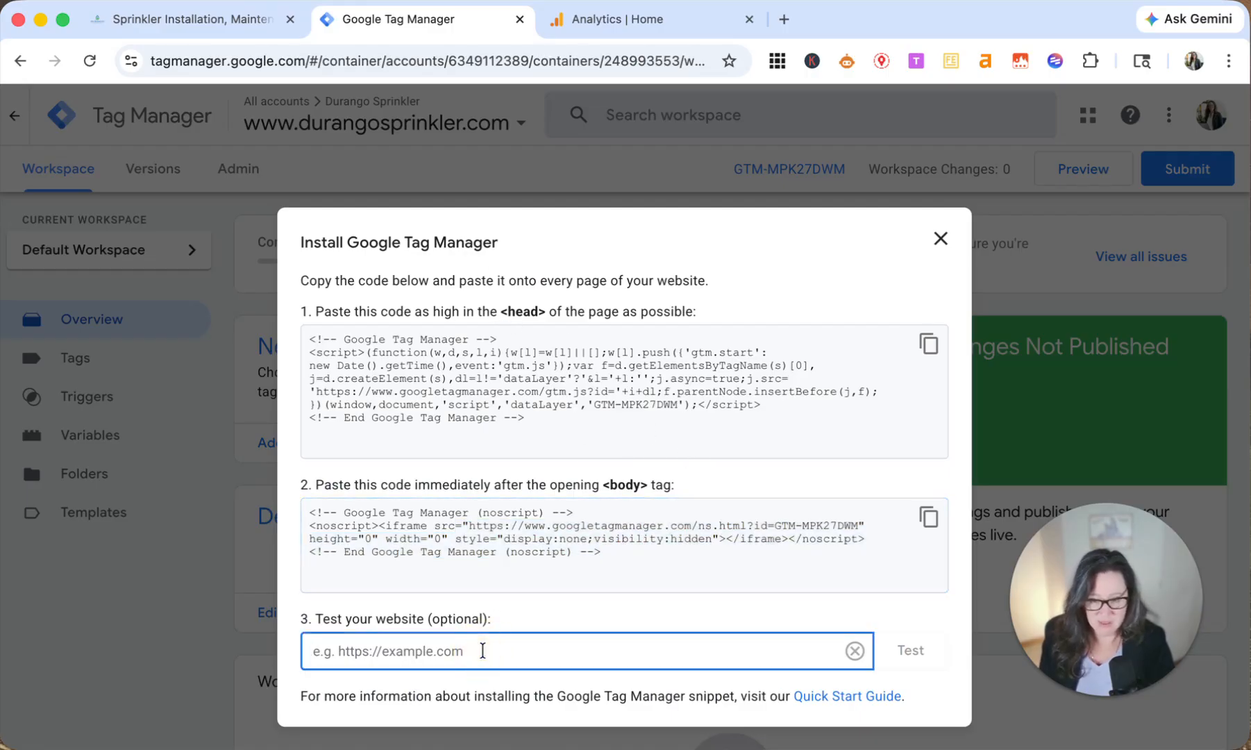
{"action": "left_click", "coordinate": [219, 18]}
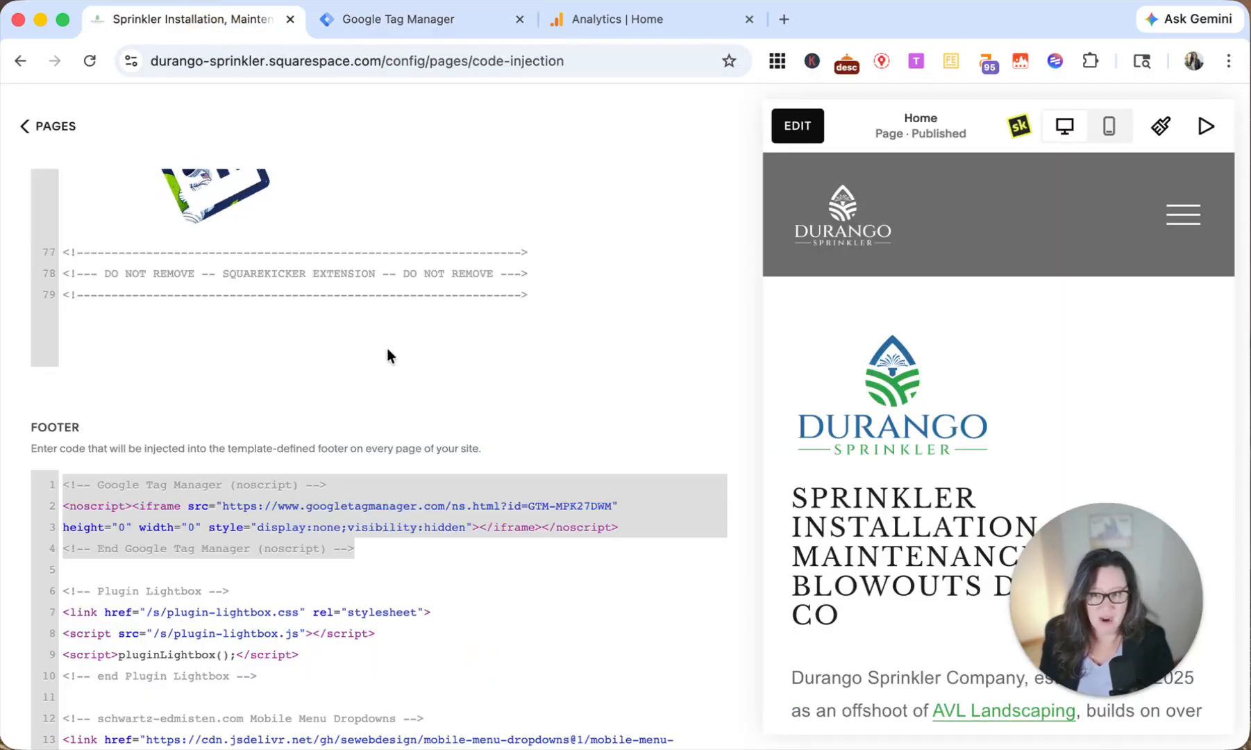
{"action": "left_click", "coordinate": [406, 19]}
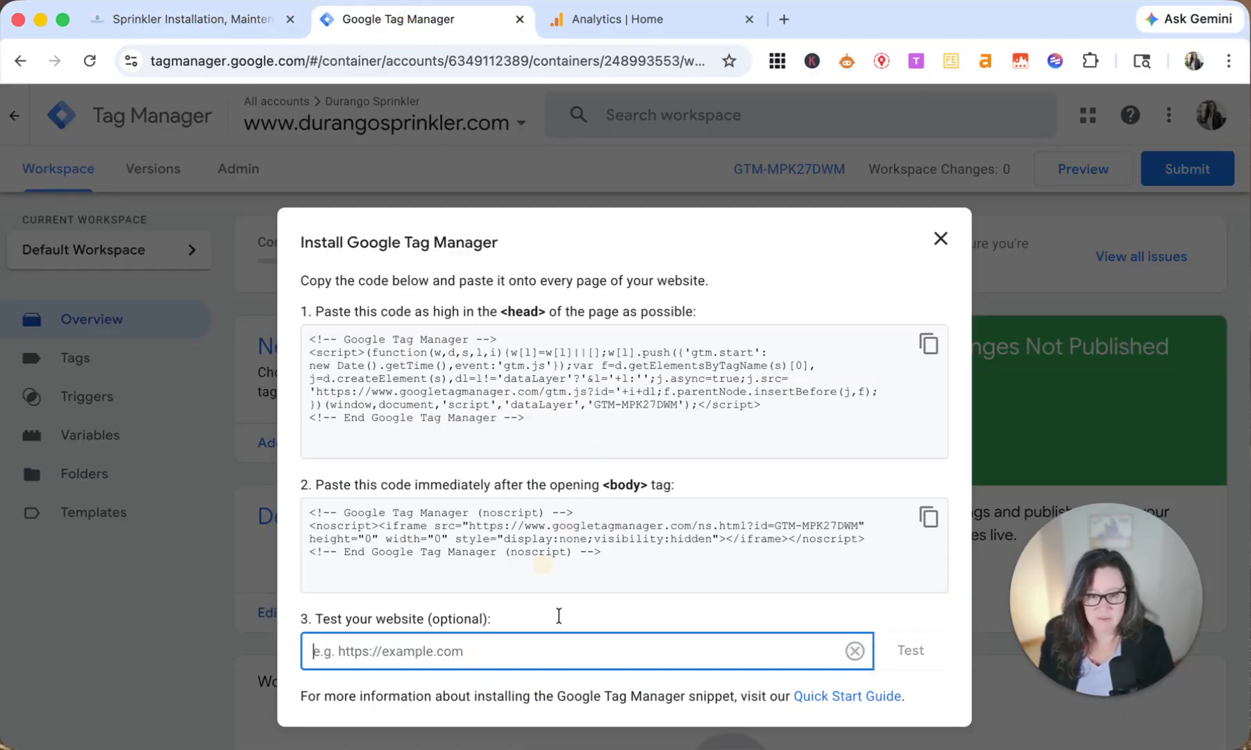
{"action": "type", "text": "h"}
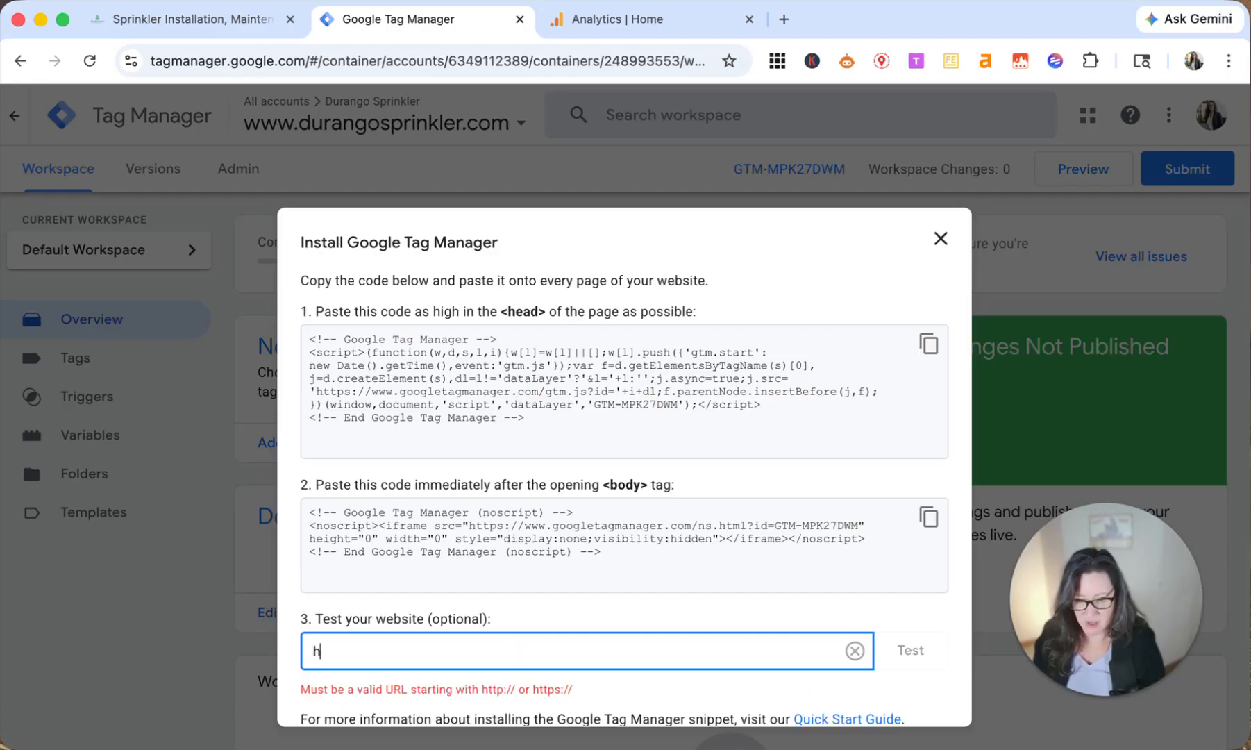
{"action": "type", "text": "ttps:"}
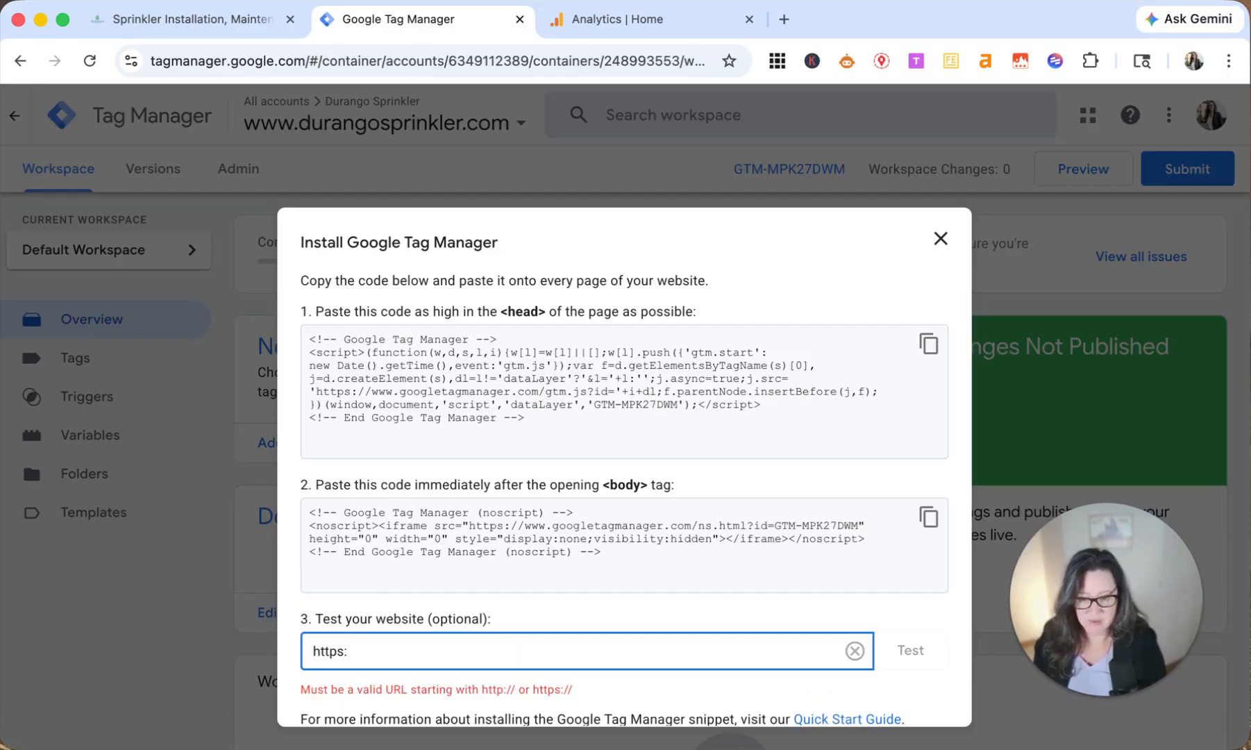
{"action": "type", "text": "//www.durango"}
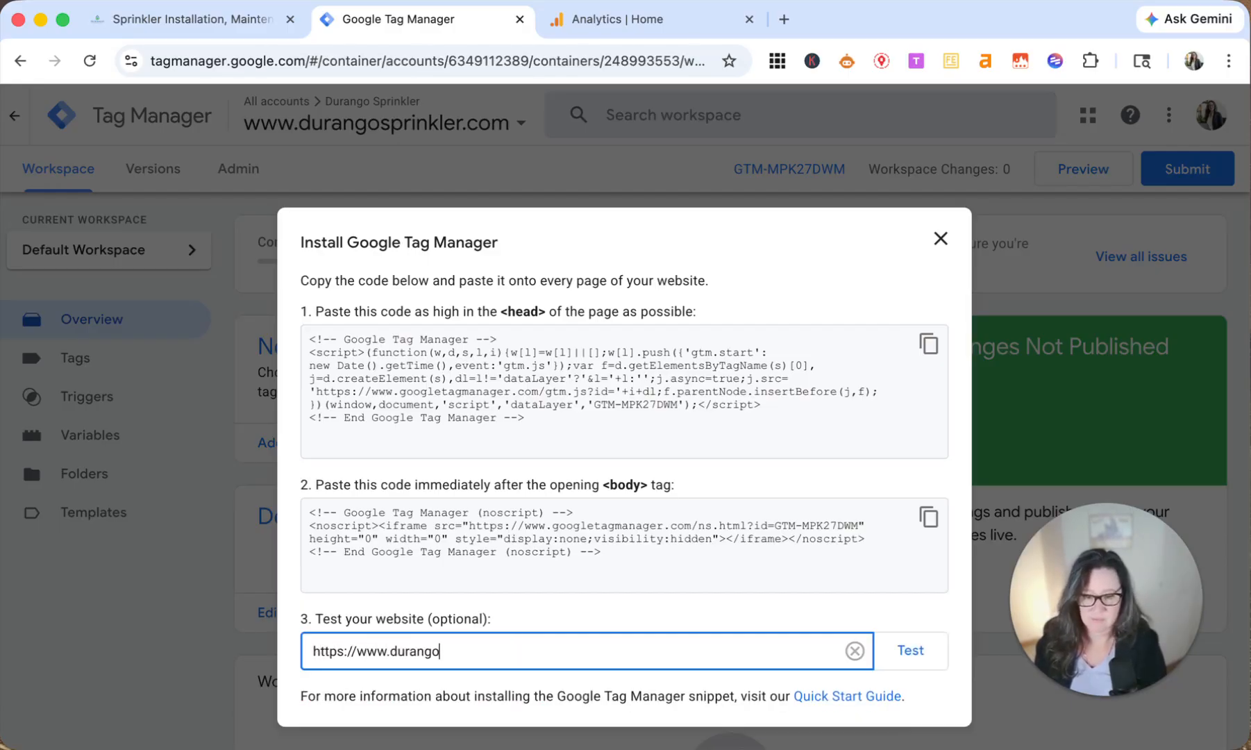
{"action": "type", "text": "sprinkler.com"}
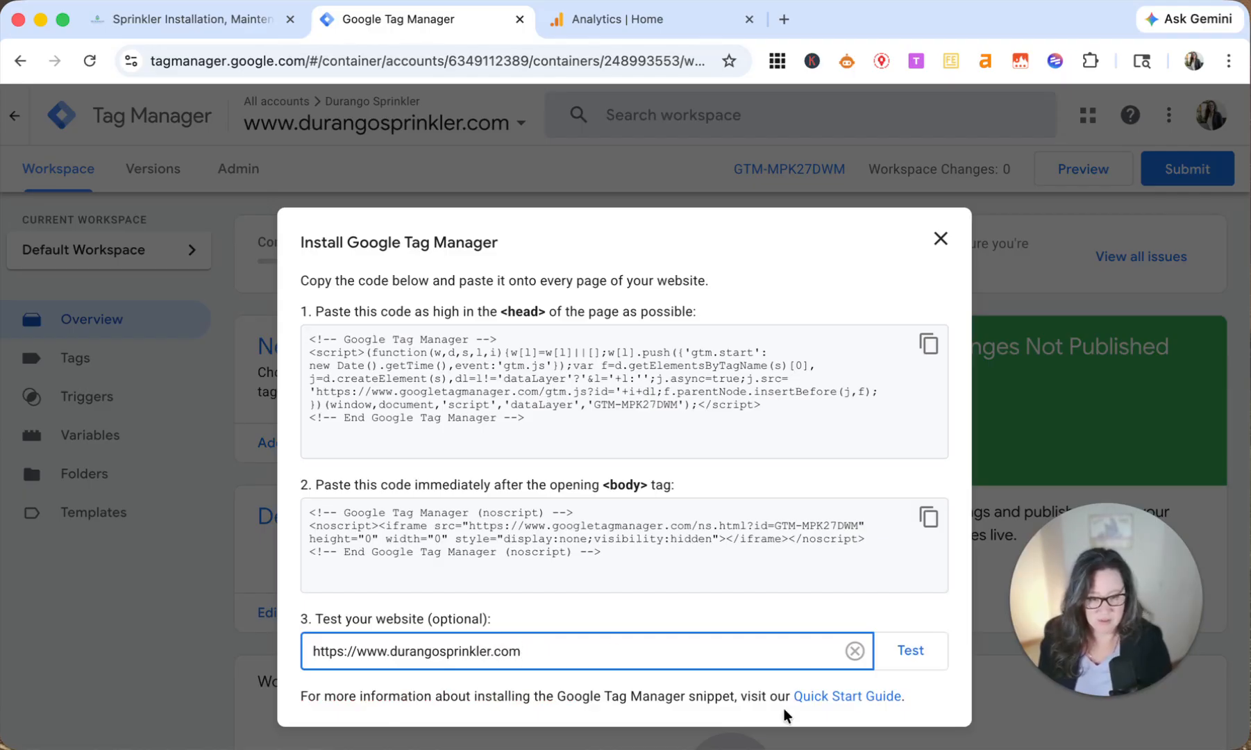
{"action": "left_click", "coordinate": [923, 656]}
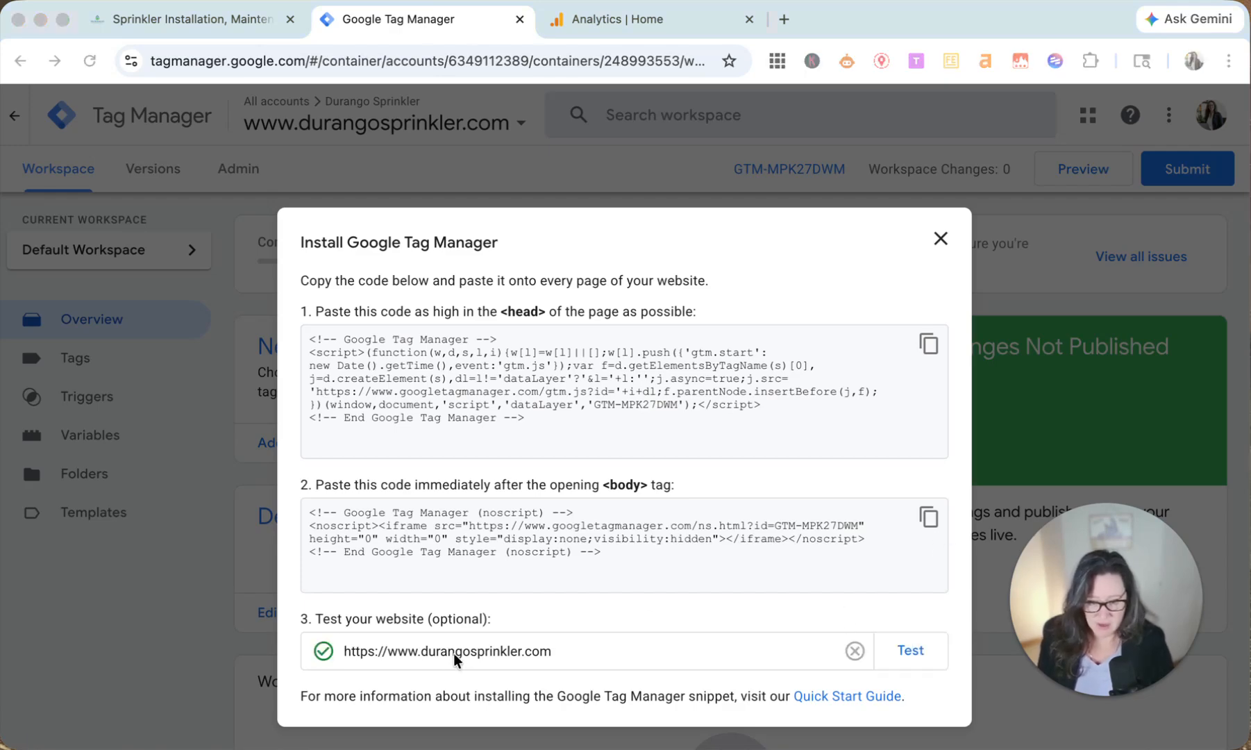
{"action": "left_click", "coordinate": [405, 653]}
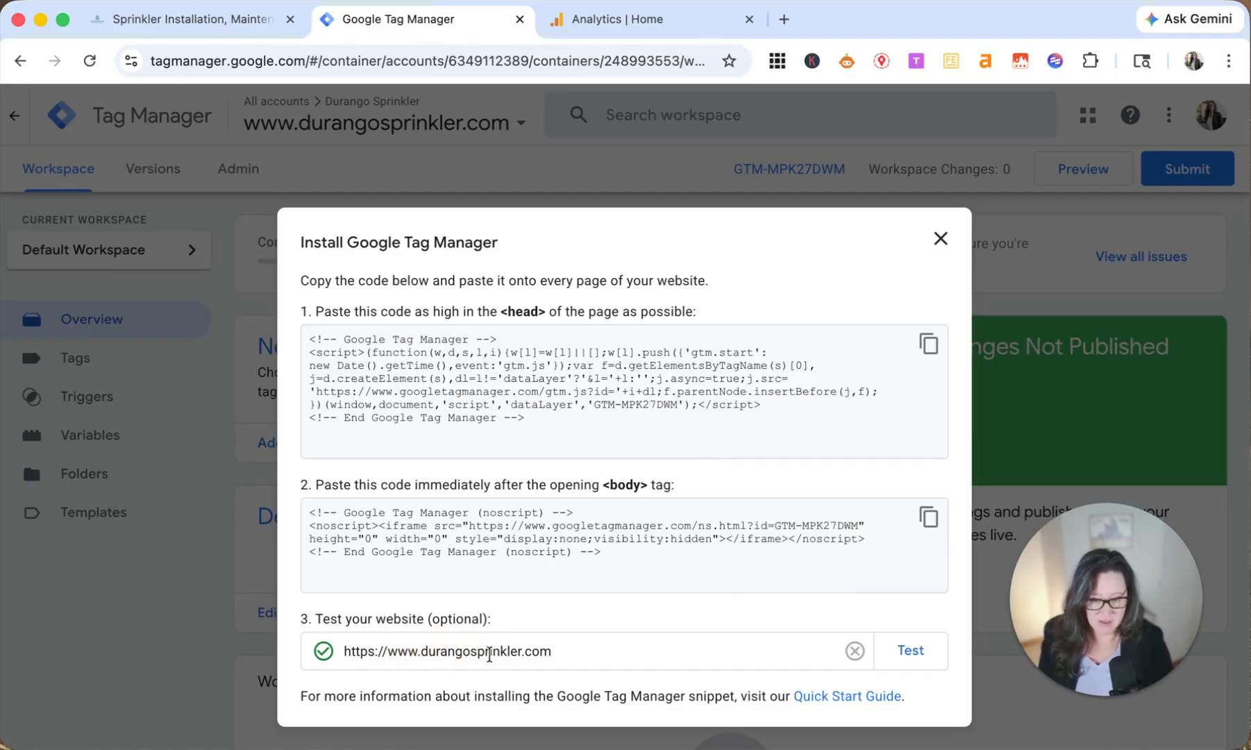
{"action": "left_click", "coordinate": [940, 241]}
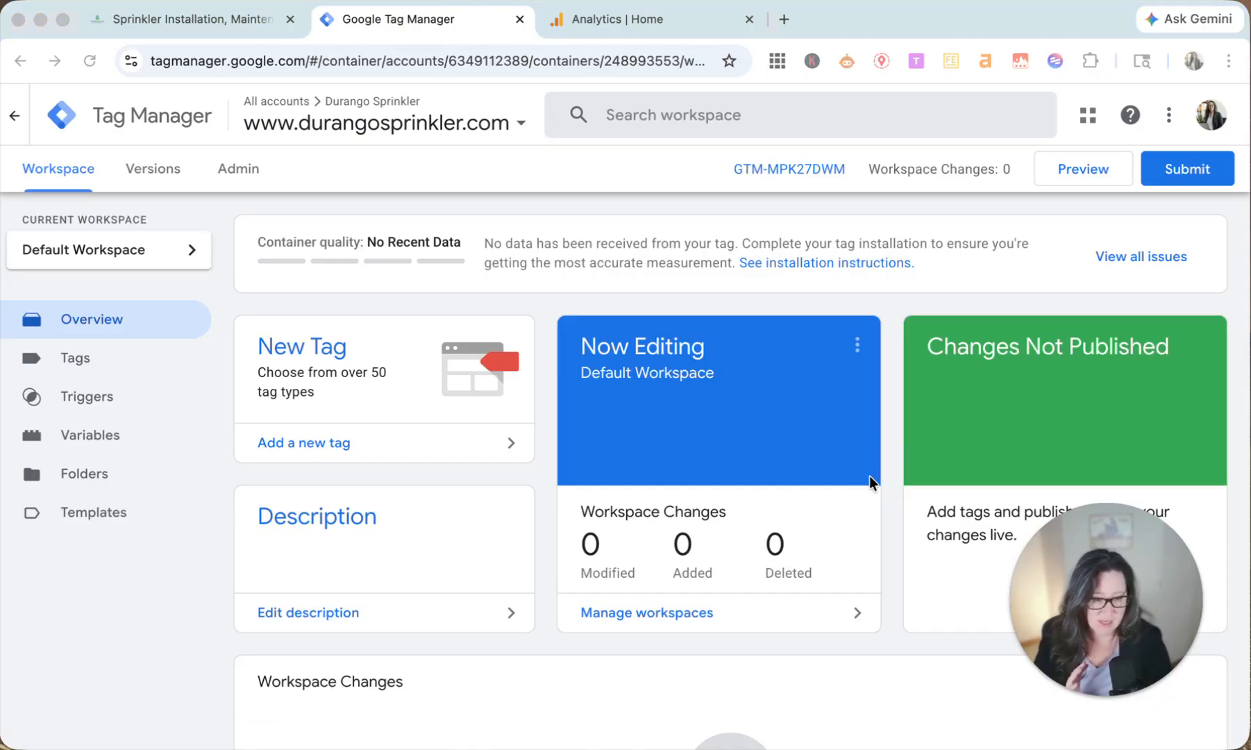
Step: Create a new tag in the container and name it "All Pages | G4"
{"action": "left_click", "coordinate": [84, 368]}
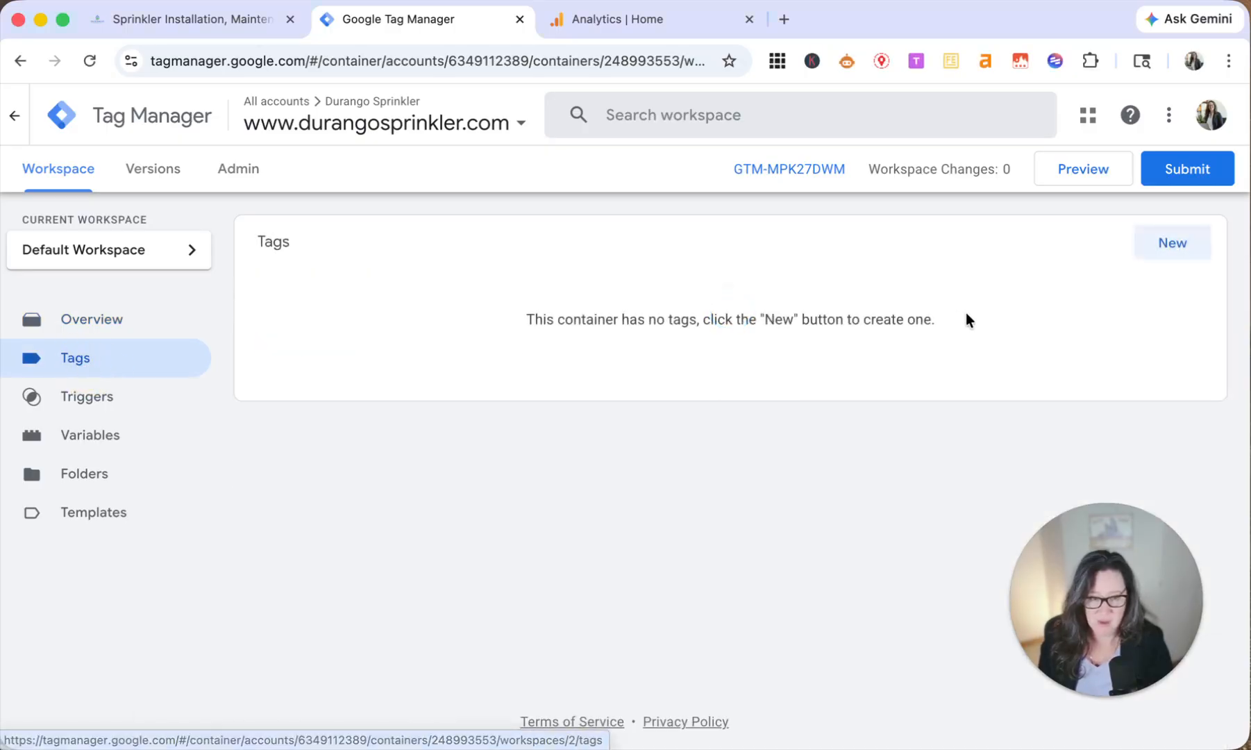
{"action": "left_click", "coordinate": [1173, 247]}
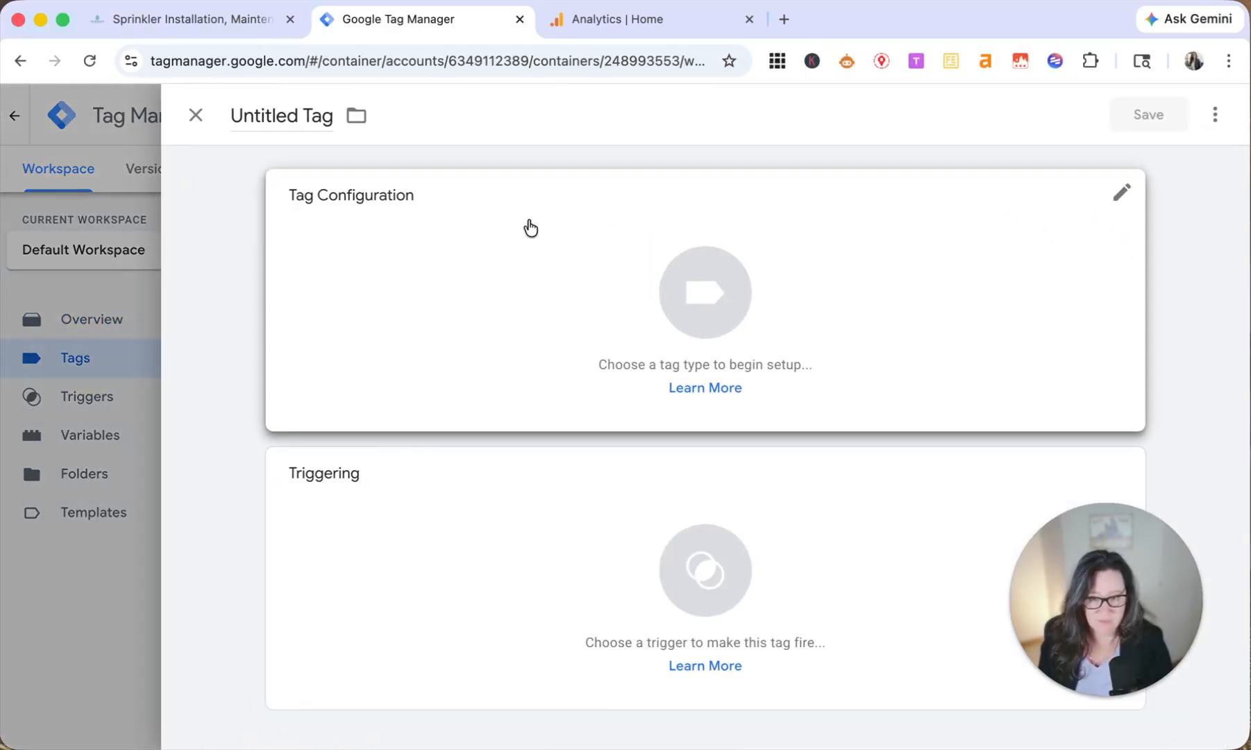
{"action": "left_click", "coordinate": [328, 118]}
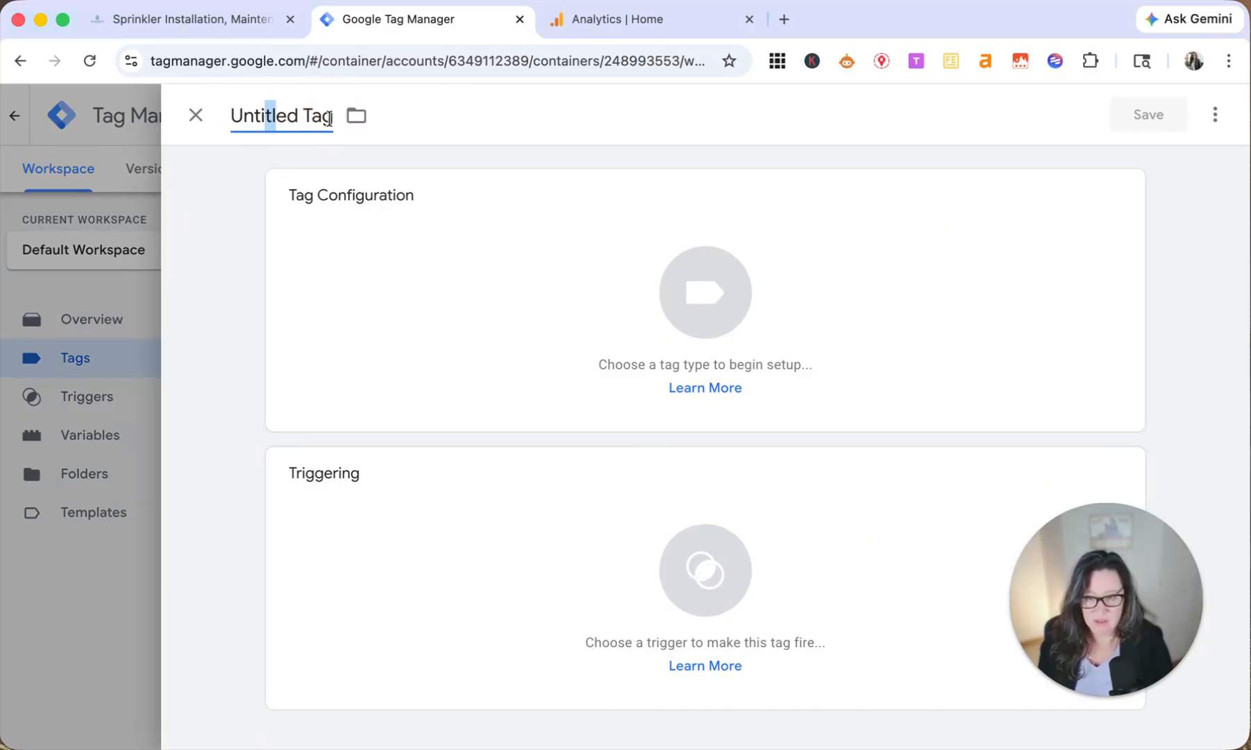
{"action": "left_click_drag", "start_coordinate": [336, 119], "coordinate": [201, 123]}
{"action": "type", "text": "All P"}
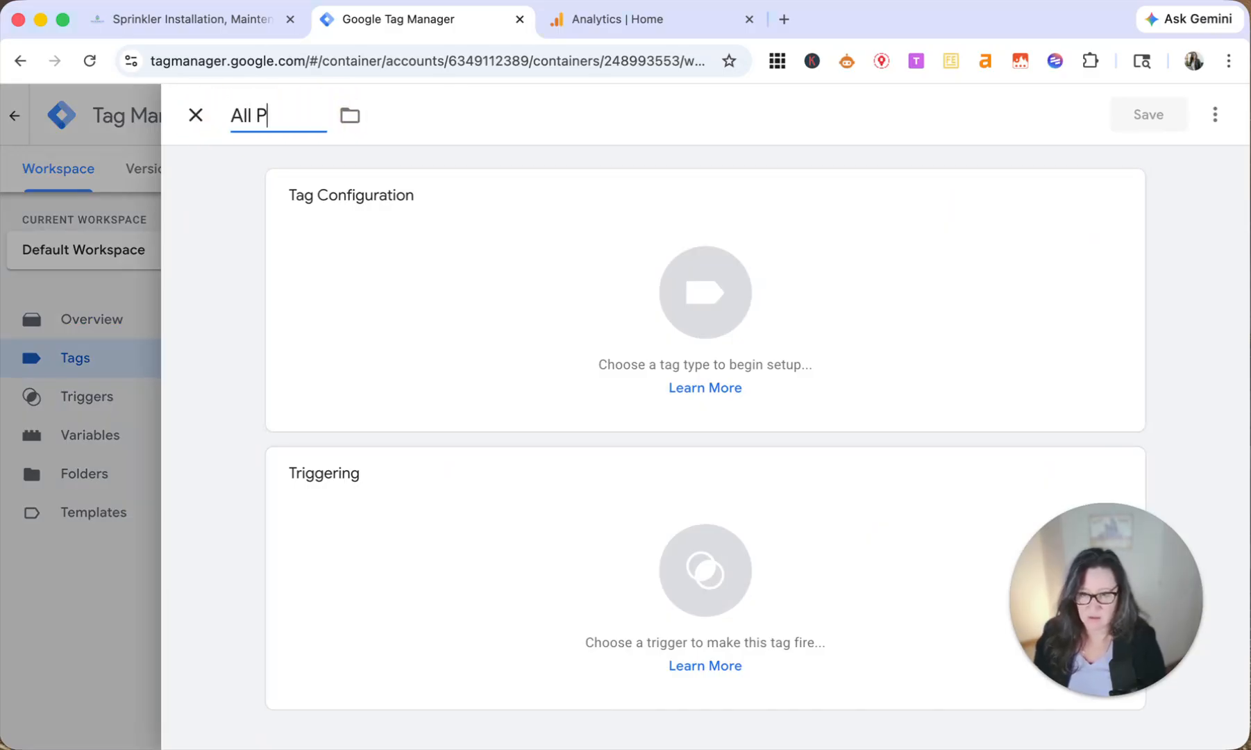
{"action": "type", "text": "ages | G"}
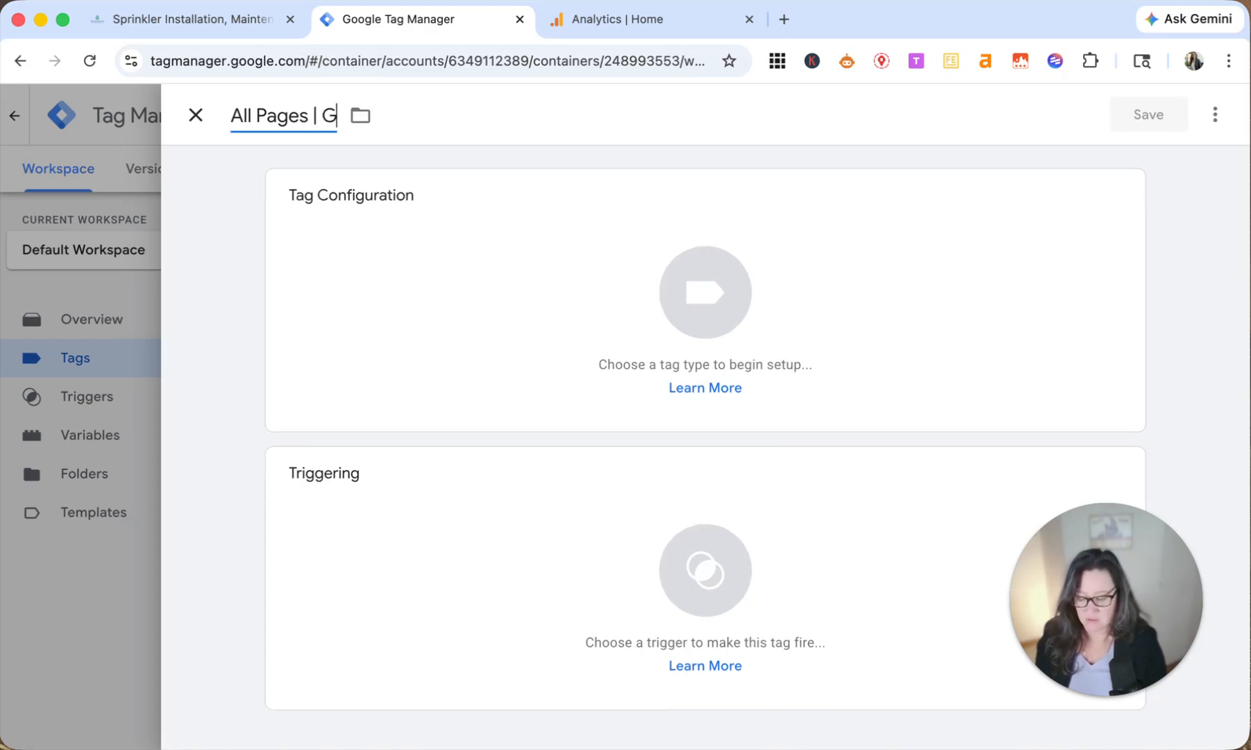
{"action": "type", "text": "4"}
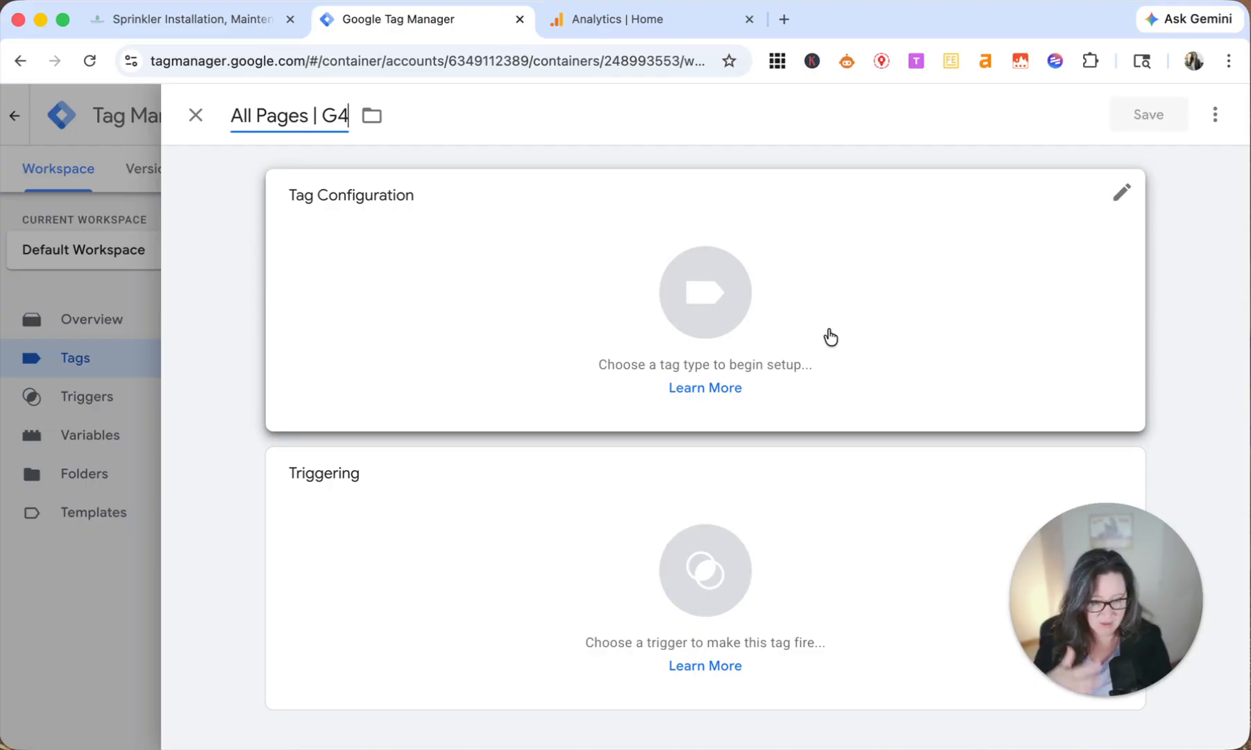
Step: Choose Google Tag as the new tag's type and make its Tag ID ready for entry
{"action": "left_click", "coordinate": [609, 290]}
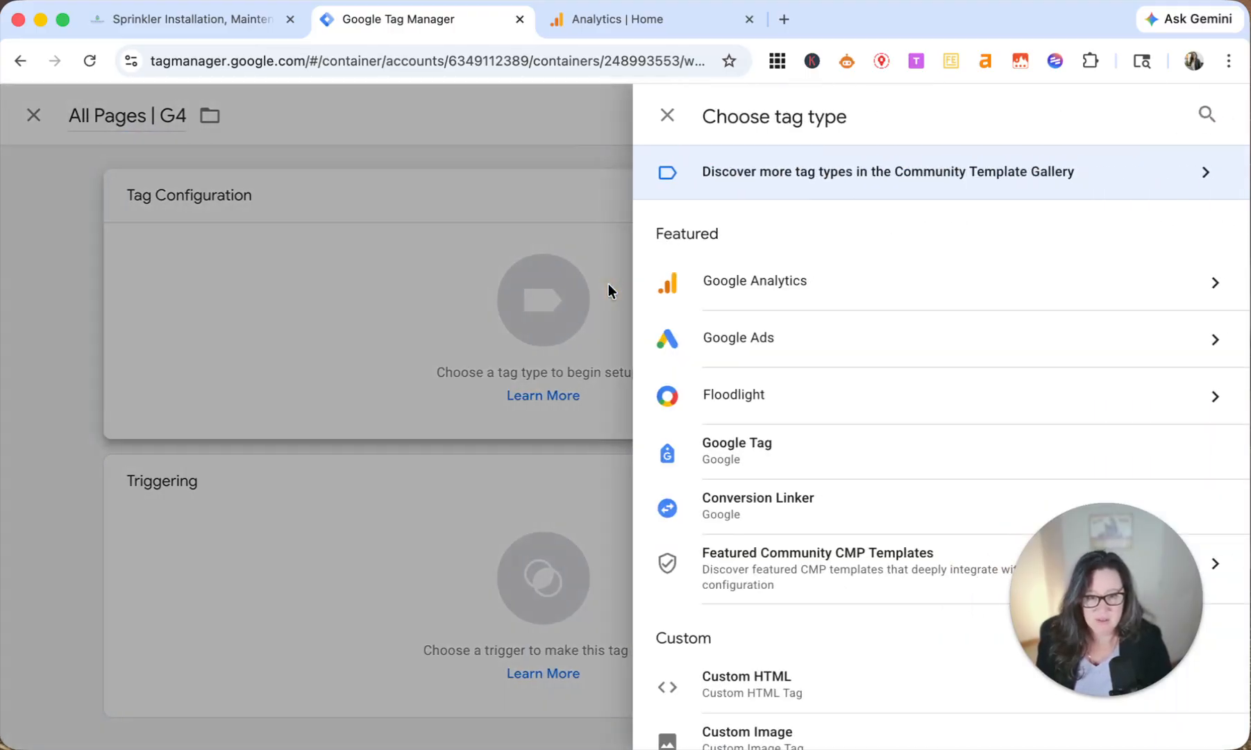
{"action": "left_click", "coordinate": [759, 458]}
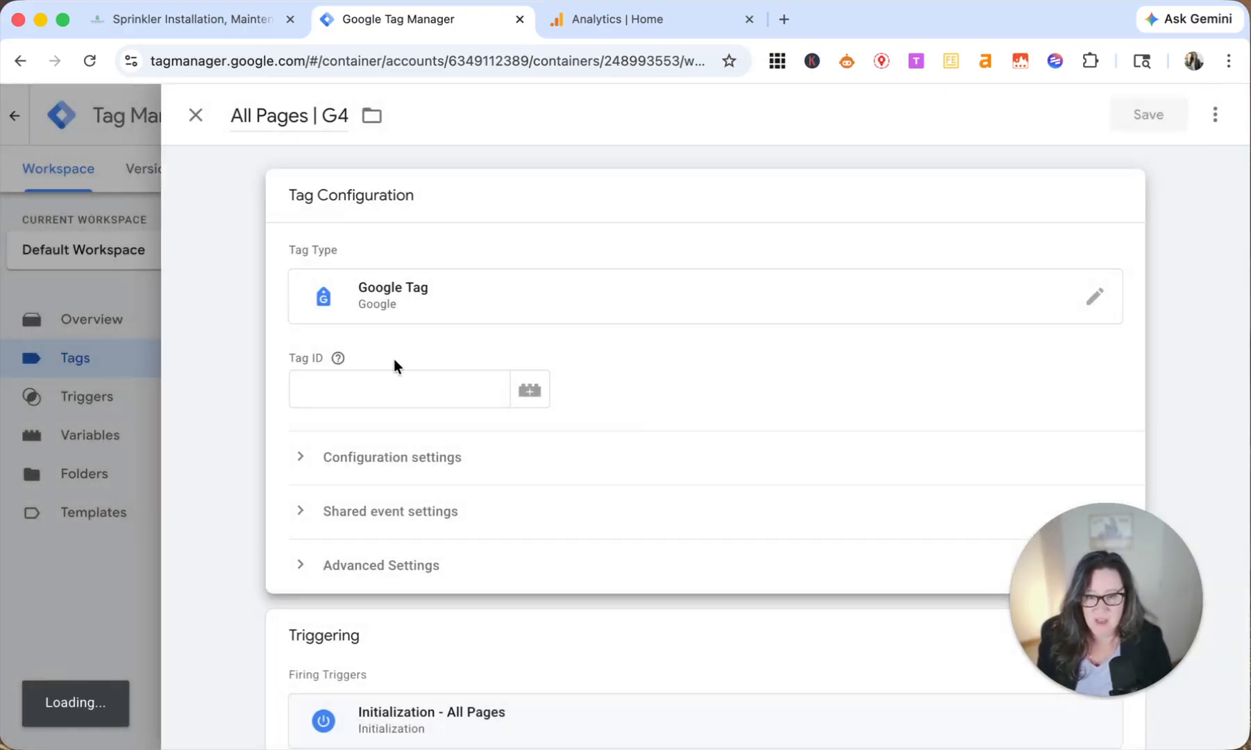
{"action": "left_click", "coordinate": [401, 386]}
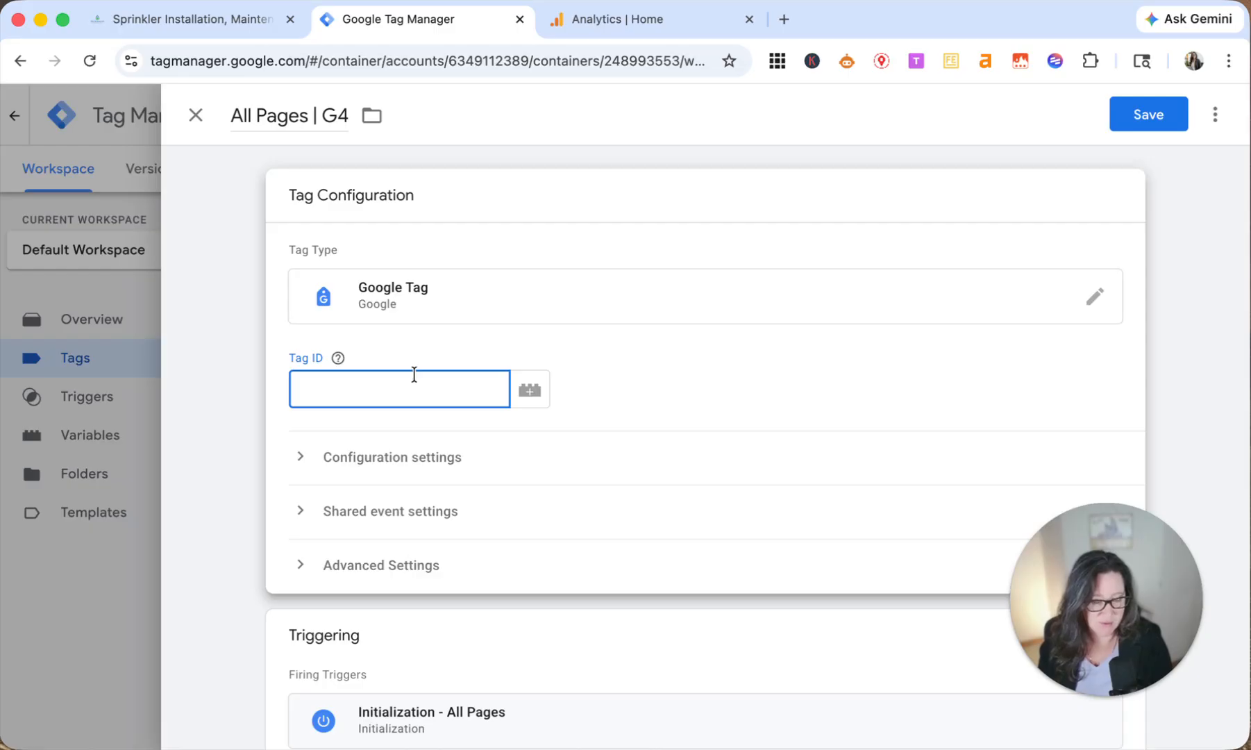
Step: Switch to Google Analytics and open the Admin settings for the Durango Sprinkler property
{"action": "left_click", "coordinate": [653, 20]}
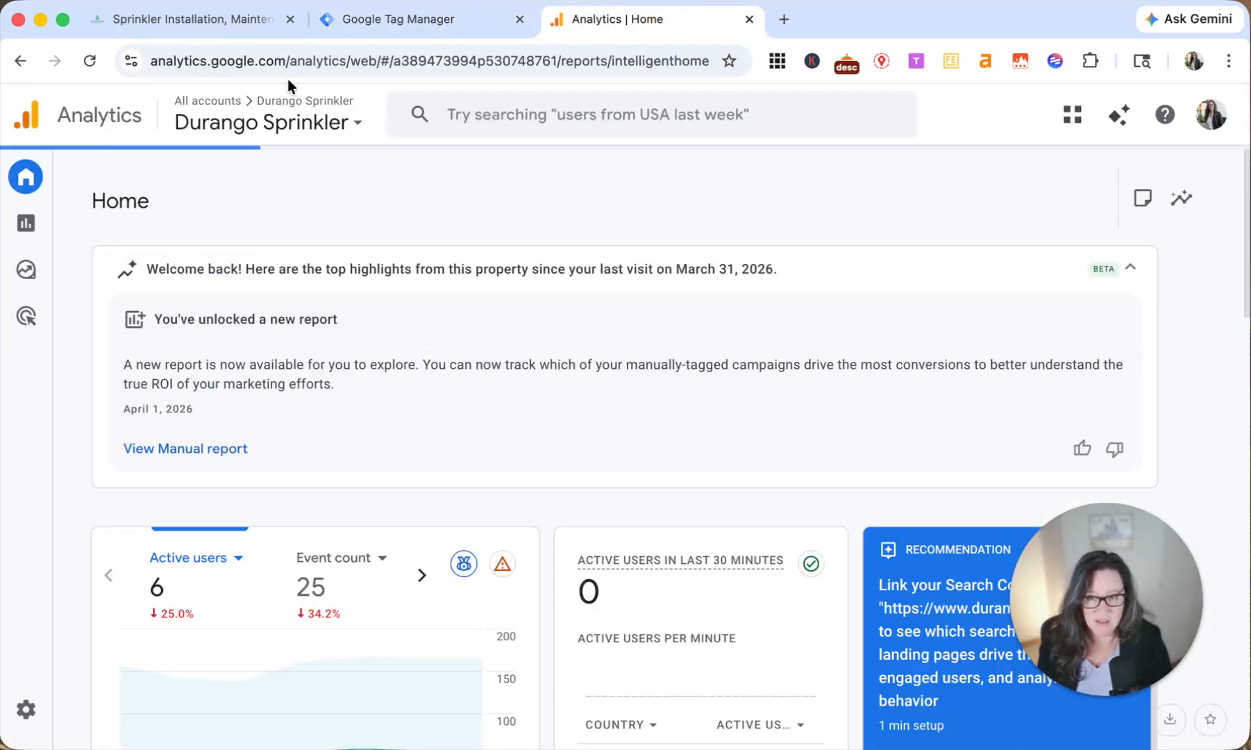
{"action": "left_click", "coordinate": [298, 61]}
{"action": "left_click", "coordinate": [180, 62]}
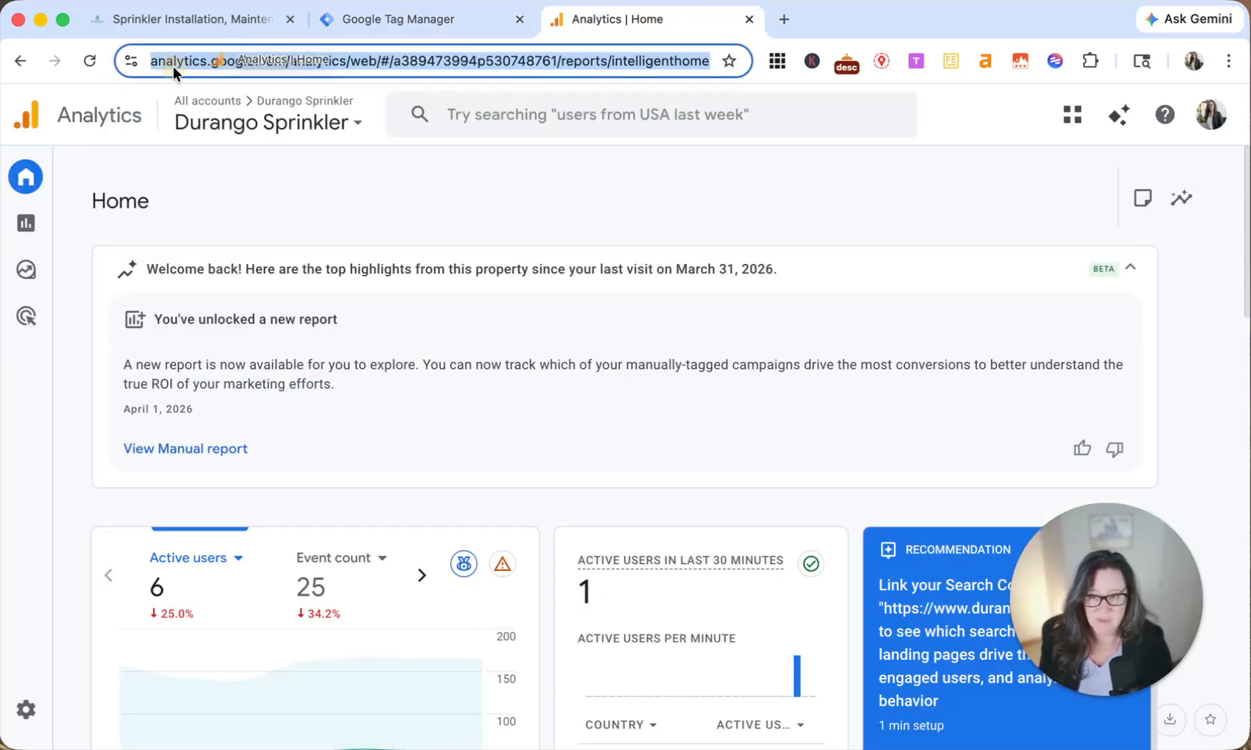
{"action": "left_click_drag", "start_coordinate": [196, 63], "coordinate": [333, 63]}
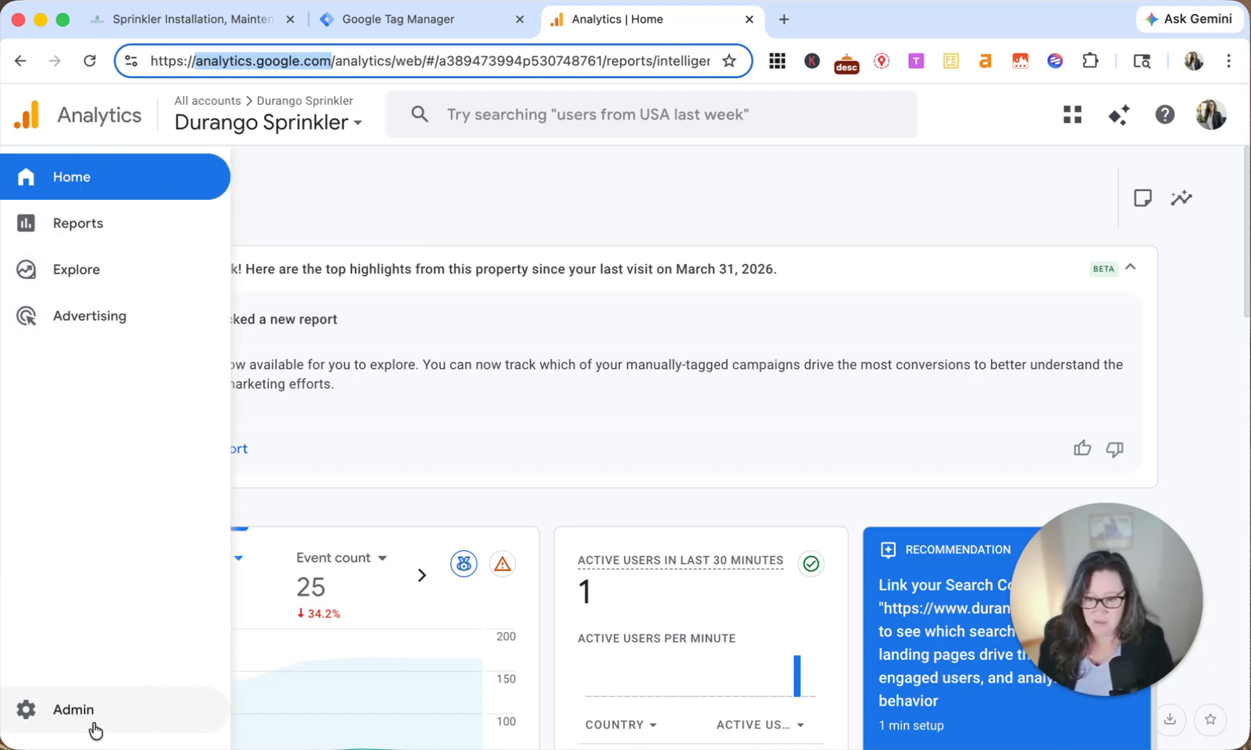
{"action": "left_click", "coordinate": [95, 729]}
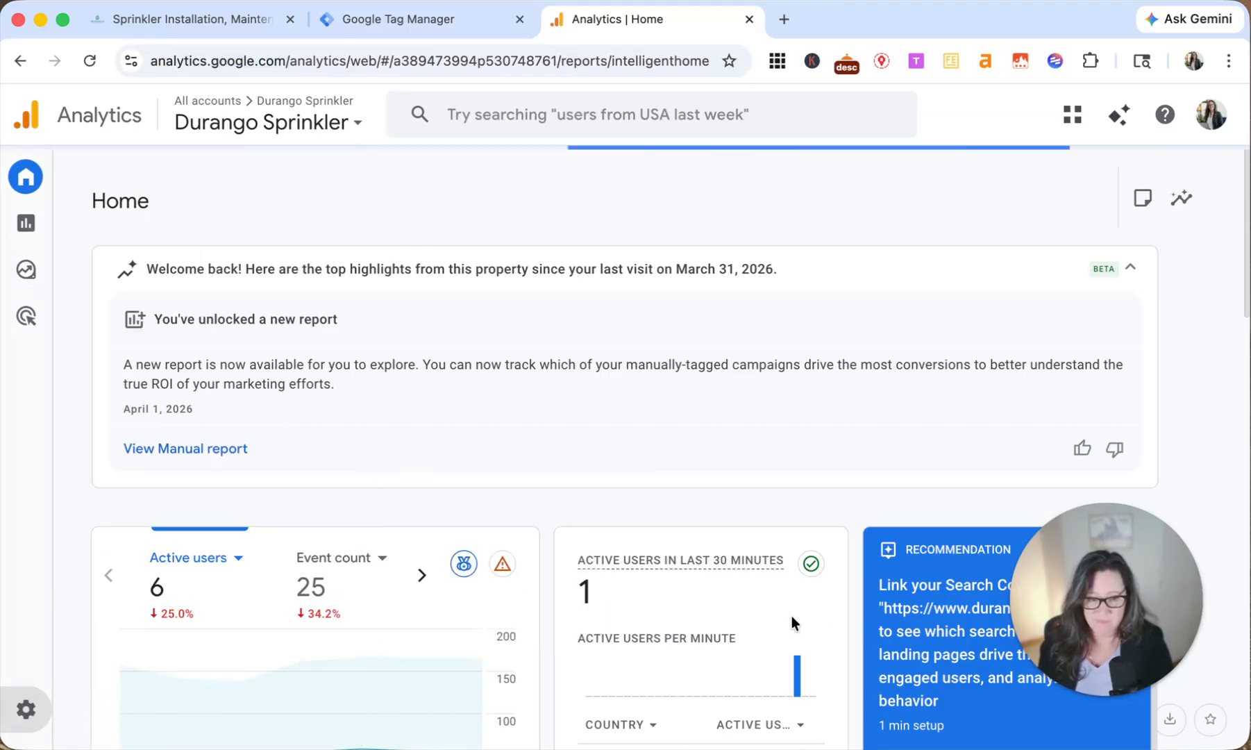
{"action": "left_click_drag", "start_coordinate": [1072, 587], "coordinate": [1120, 345]}
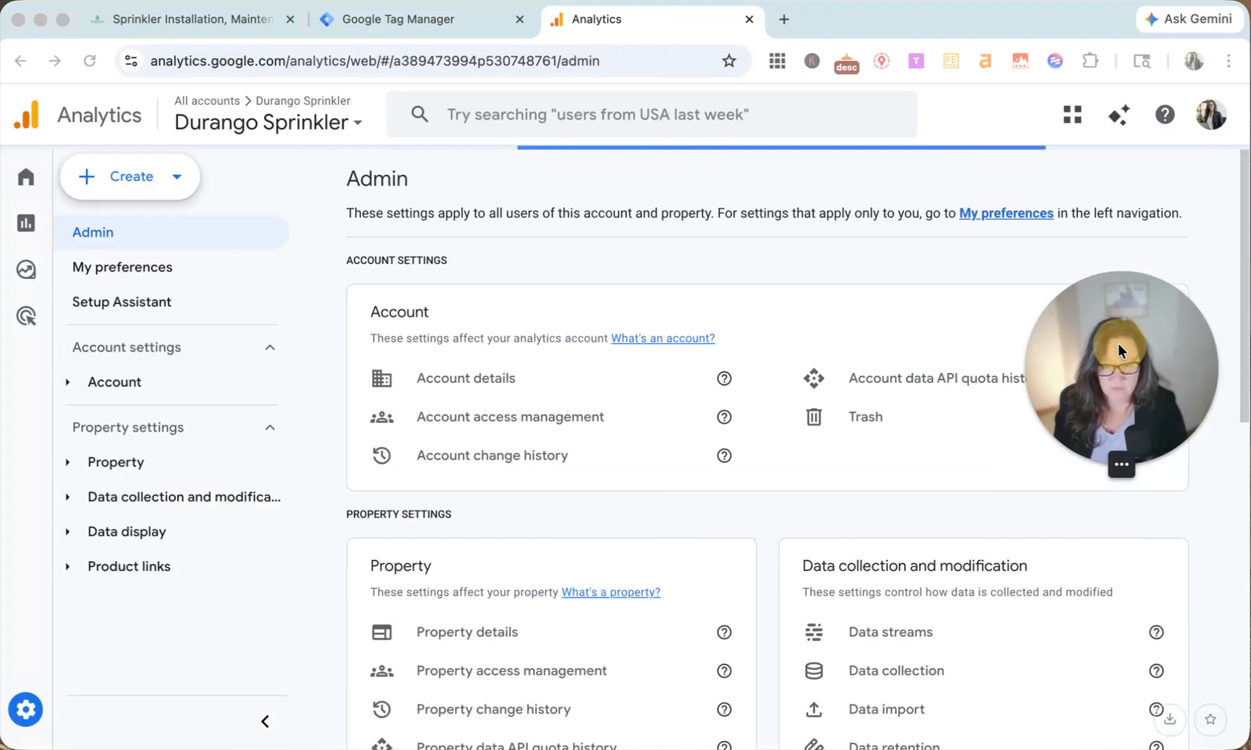
{"action": "left_click", "coordinate": [911, 636]}
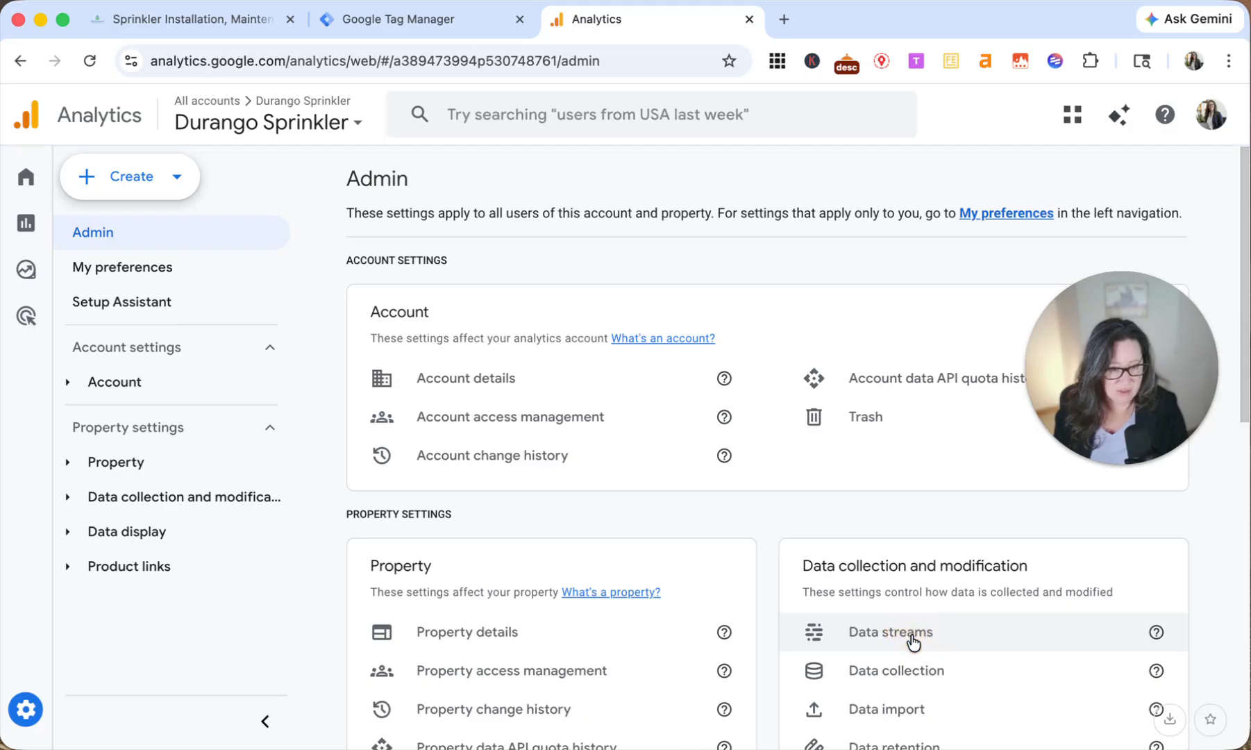
{"action": "left_click_drag", "start_coordinate": [1112, 389], "coordinate": [1108, 564]}
{"action": "left_click", "coordinate": [910, 299]}
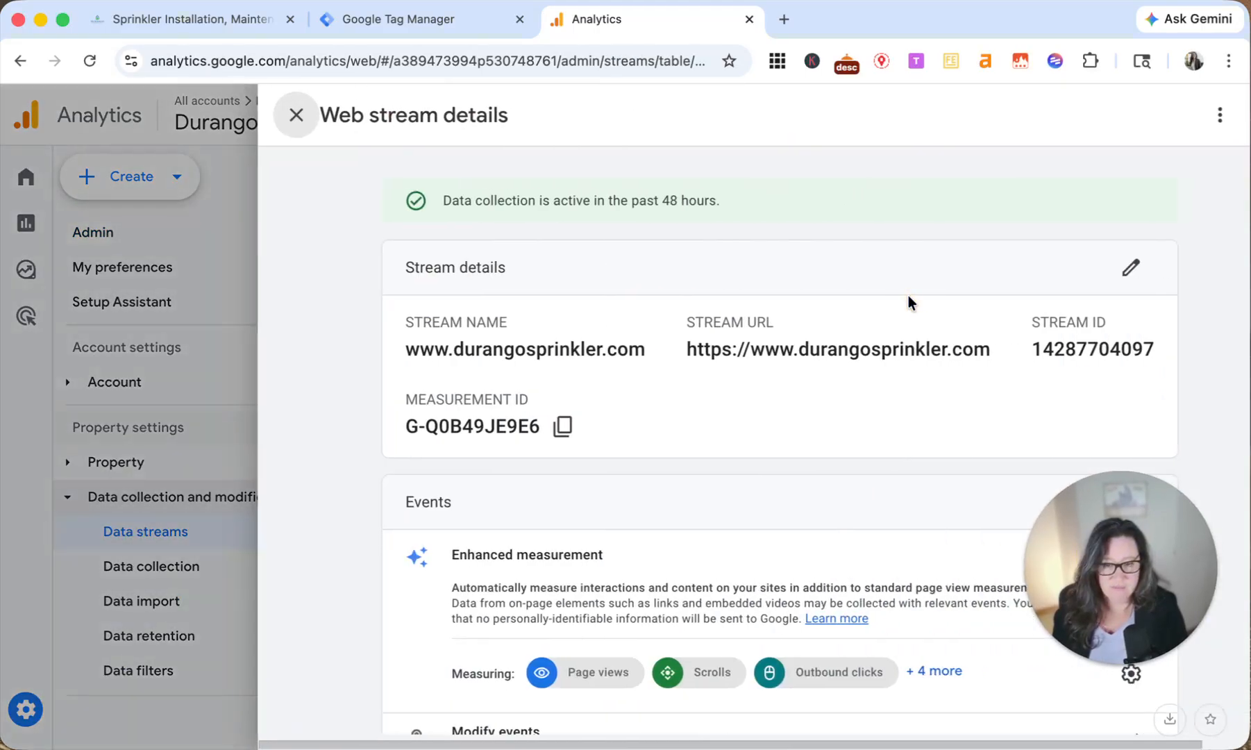
{"action": "left_click_drag", "start_coordinate": [418, 399], "coordinate": [502, 399]}
{"action": "left_click", "coordinate": [553, 427]}
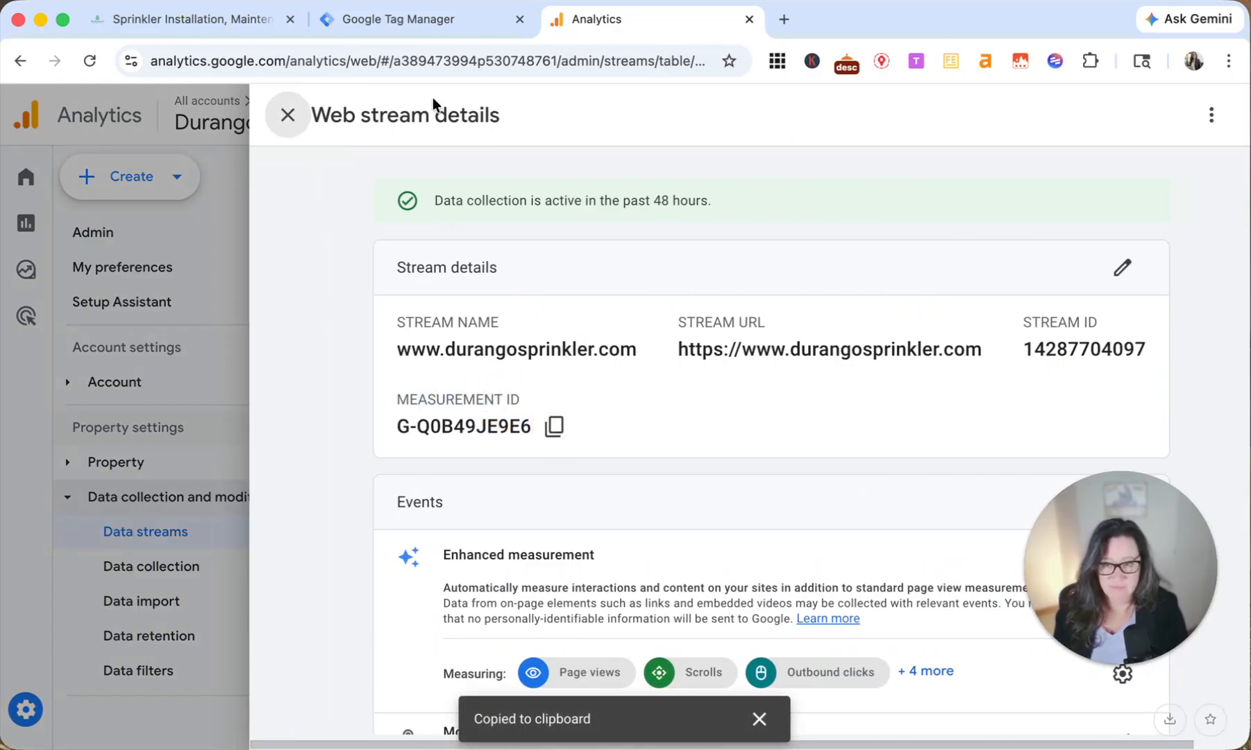
Step: Switch to Tag Manager, set the tag's ID to the copied G-Q0B49JE9E6, and save it with the Initialization - All Pages trigger
{"action": "left_click", "coordinate": [421, 20]}
{"action": "key", "text": "super+v"}
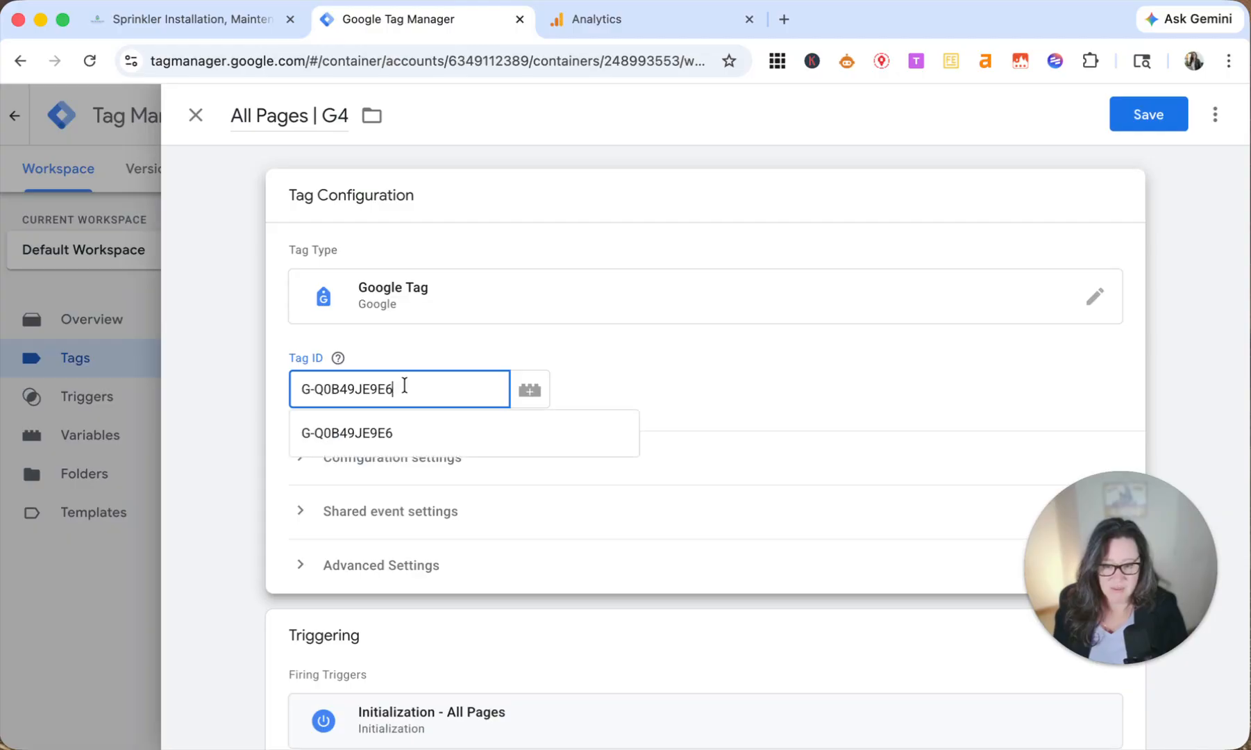
{"action": "left_click", "coordinate": [192, 504]}
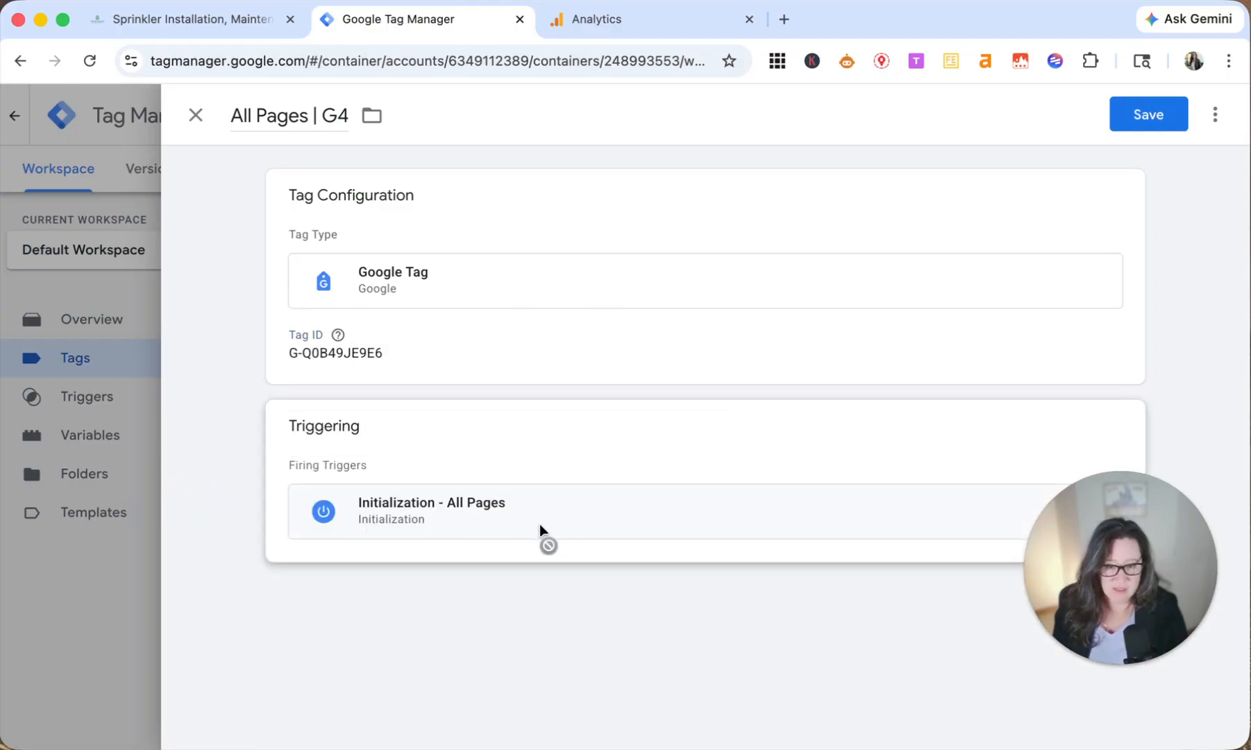
{"action": "left_click_drag", "start_coordinate": [1185, 585], "coordinate": [1182, 642]}
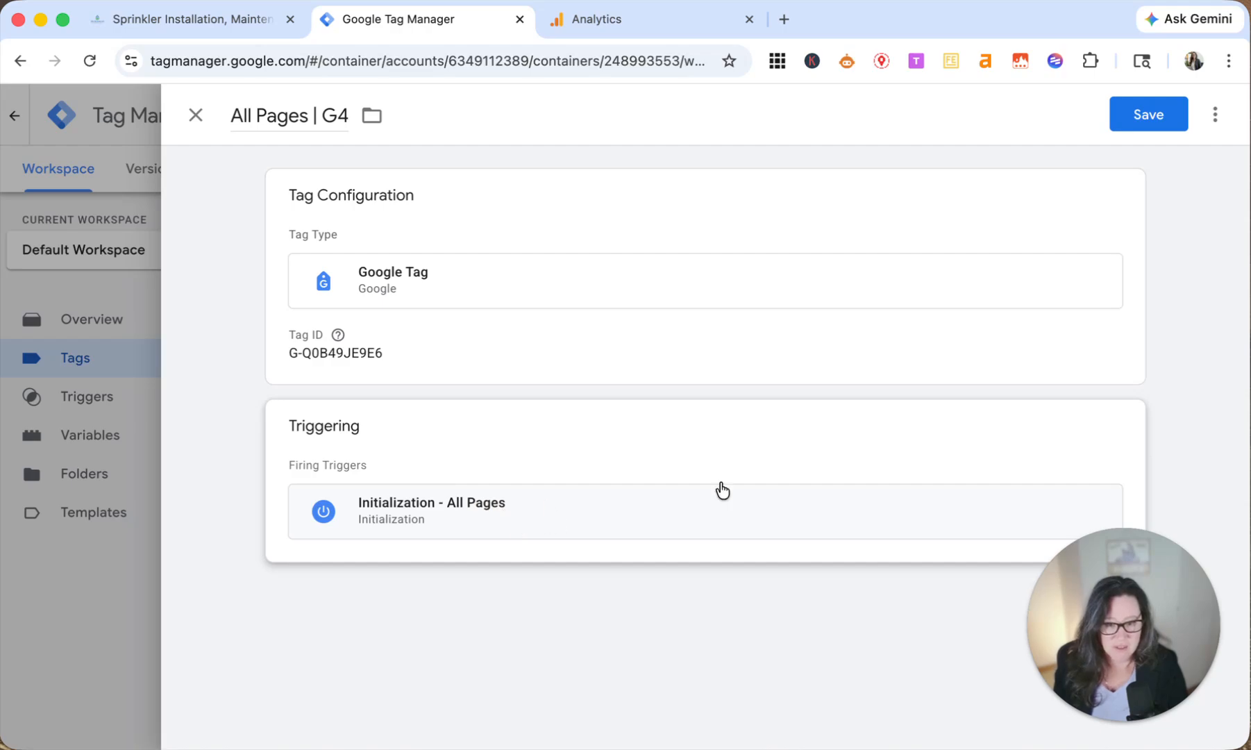
{"action": "left_click", "coordinate": [1118, 425]}
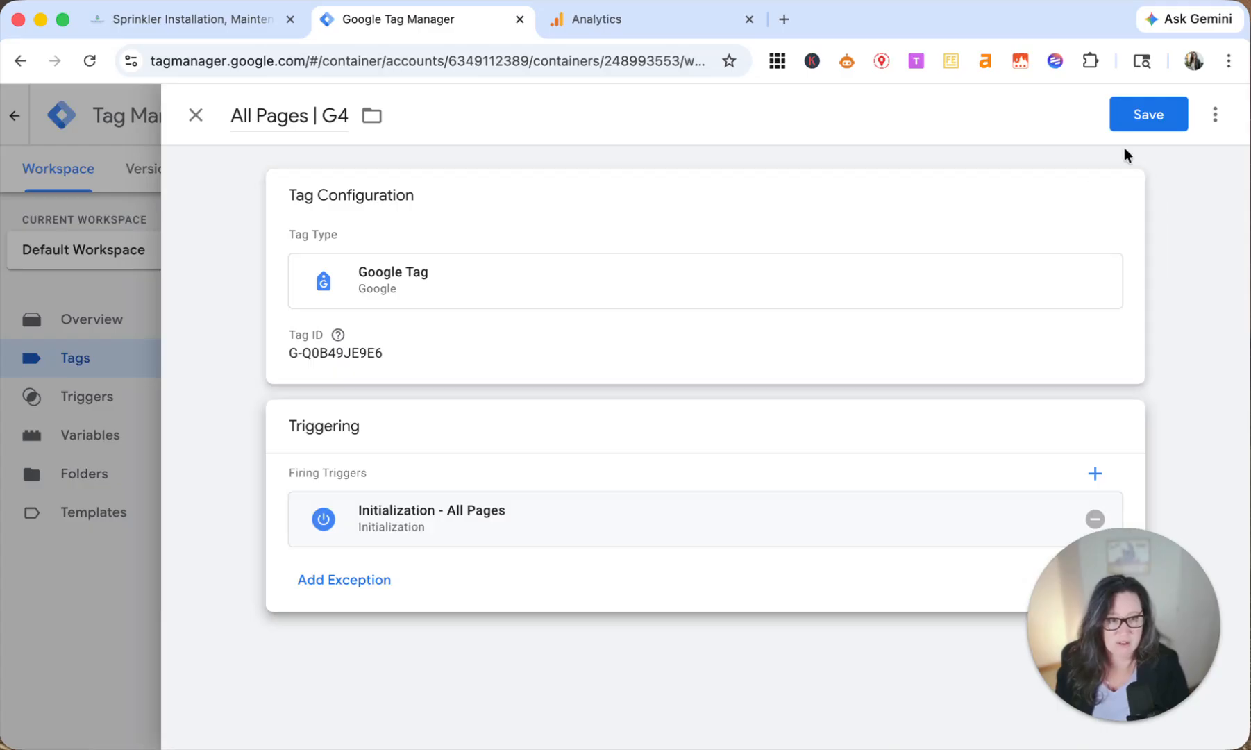
{"action": "left_click", "coordinate": [1154, 123]}
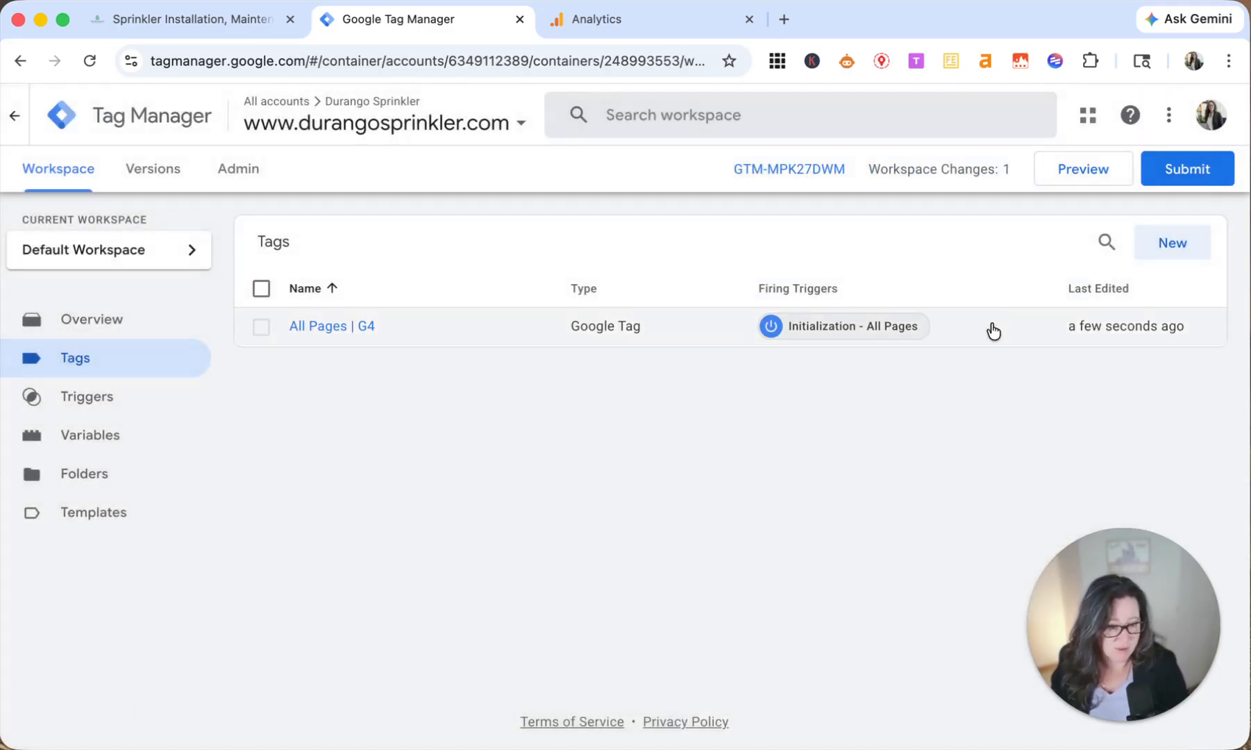
{"action": "left_click", "coordinate": [1061, 174]}
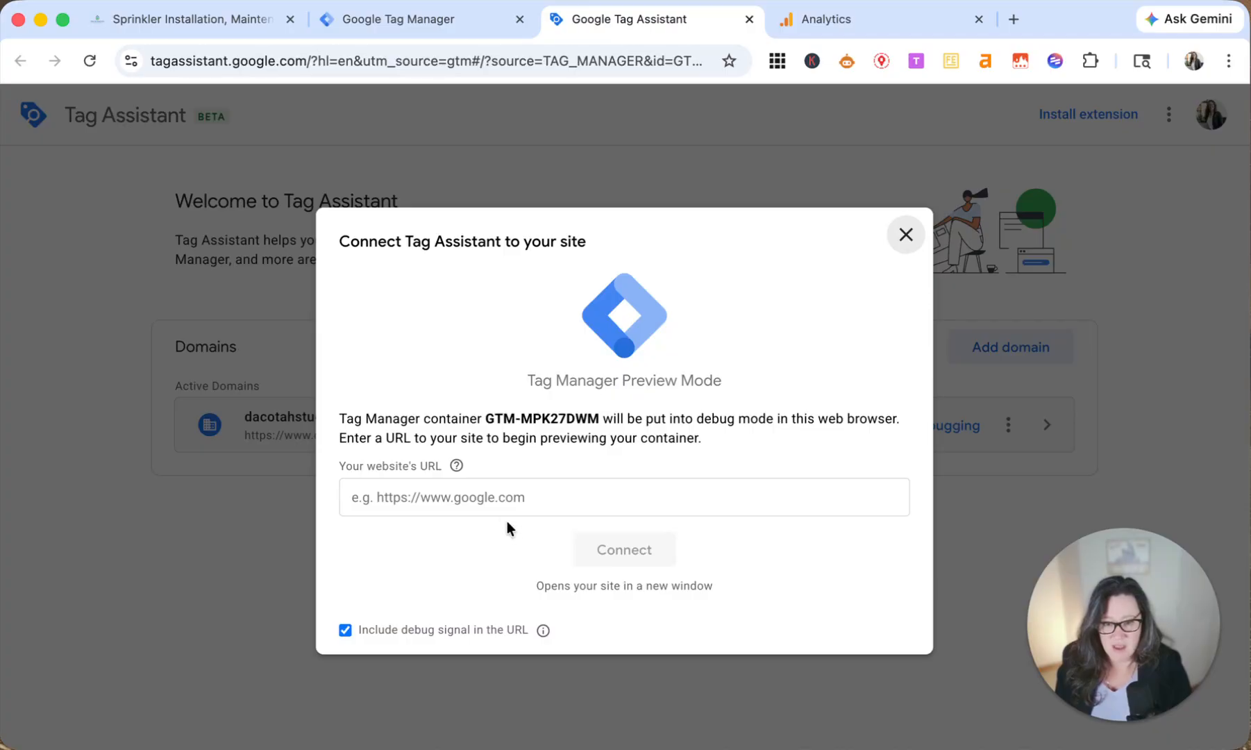
{"action": "left_click", "coordinate": [496, 498]}
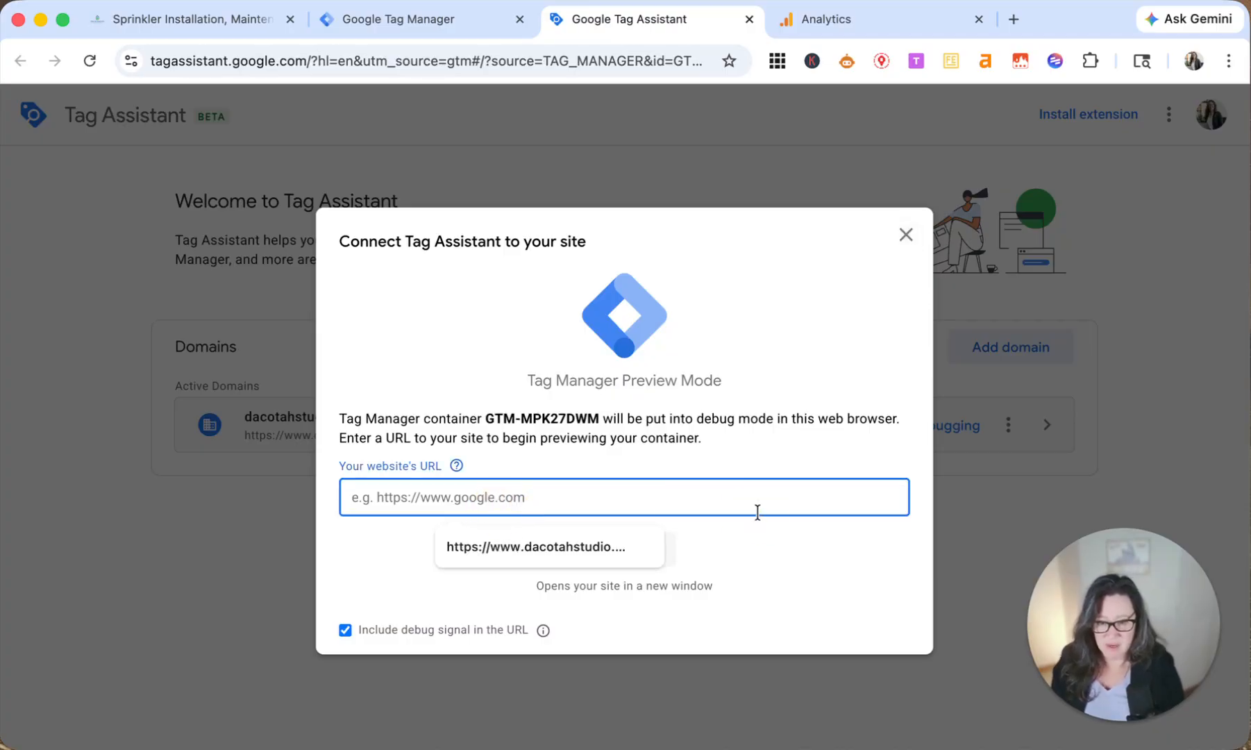
{"action": "type", "text": "https://"}
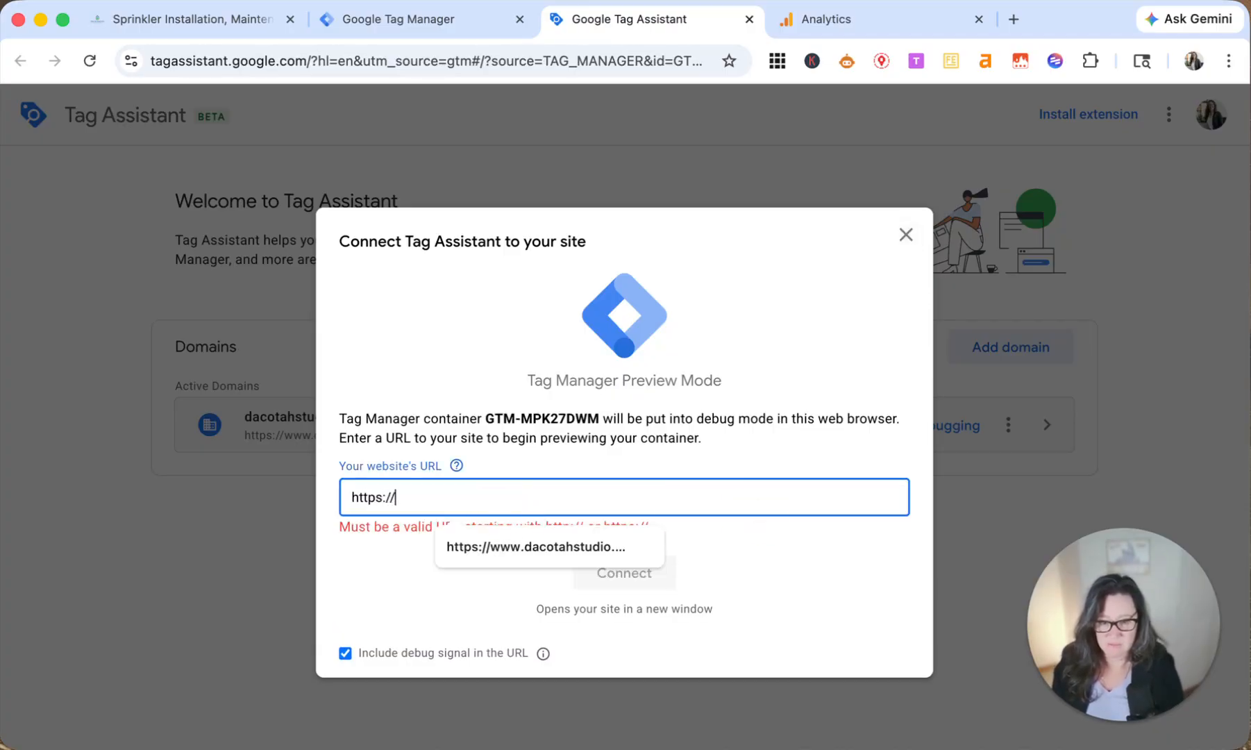
{"action": "type", "text": "www.duran"}
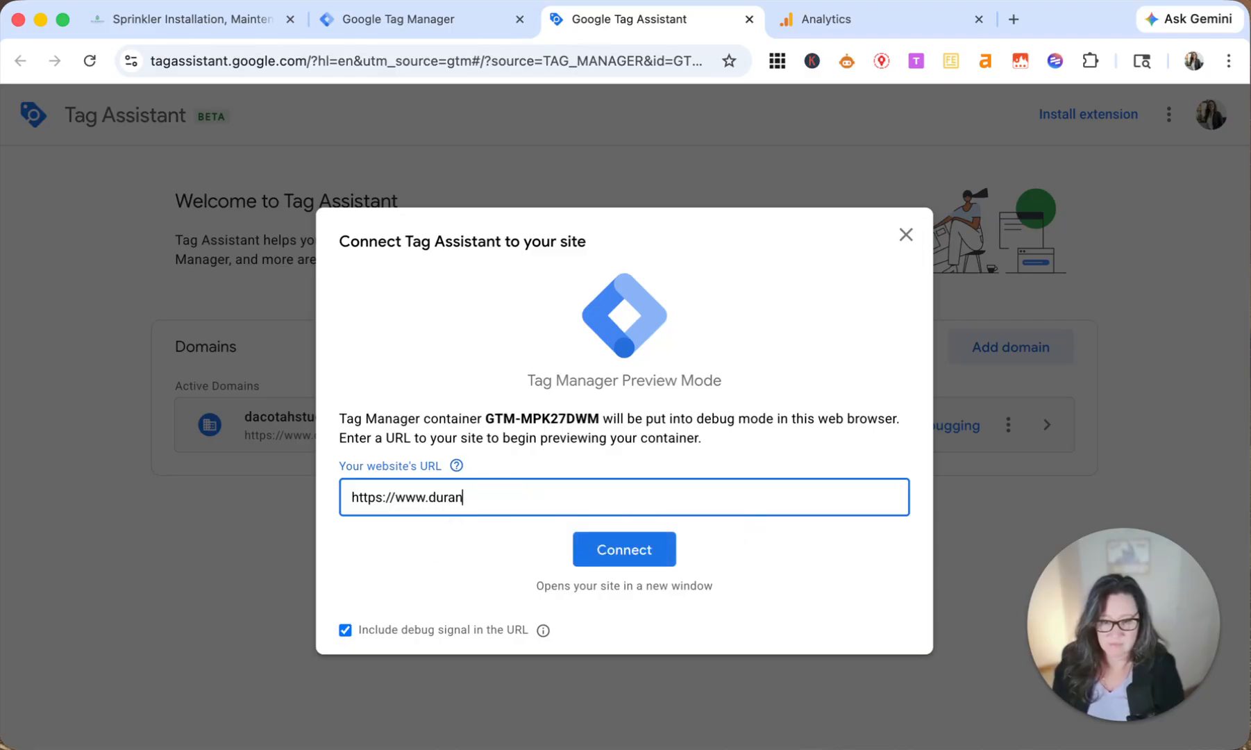
{"action": "type", "text": "gosprinkler.com"}
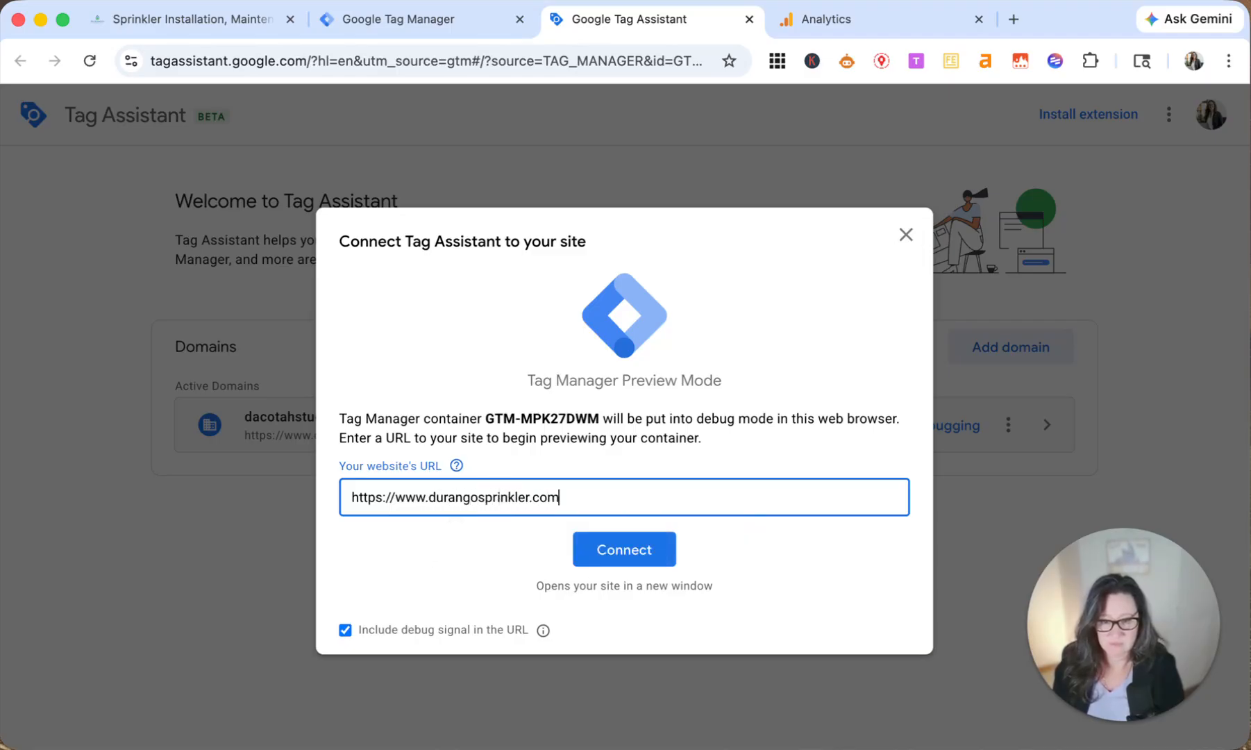
{"action": "left_click", "coordinate": [623, 550]}
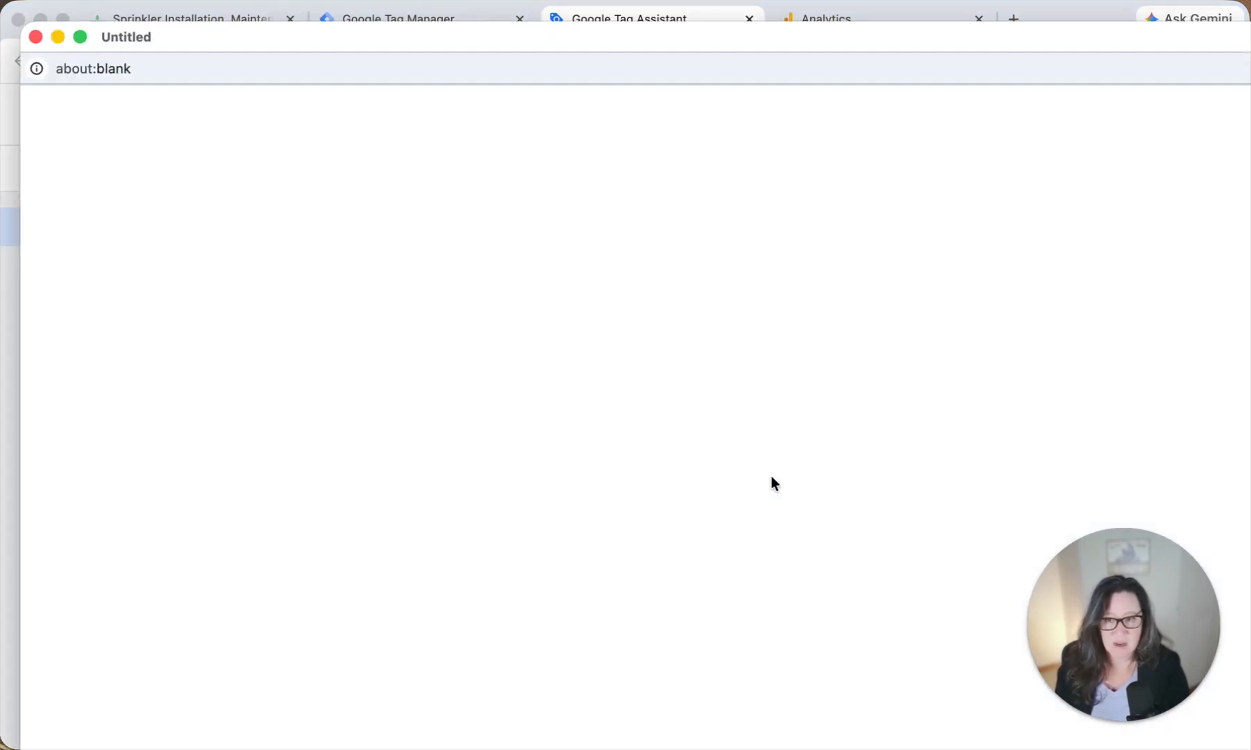
{"action": "left_click_drag", "start_coordinate": [513, 41], "coordinate": [1097, 113]}
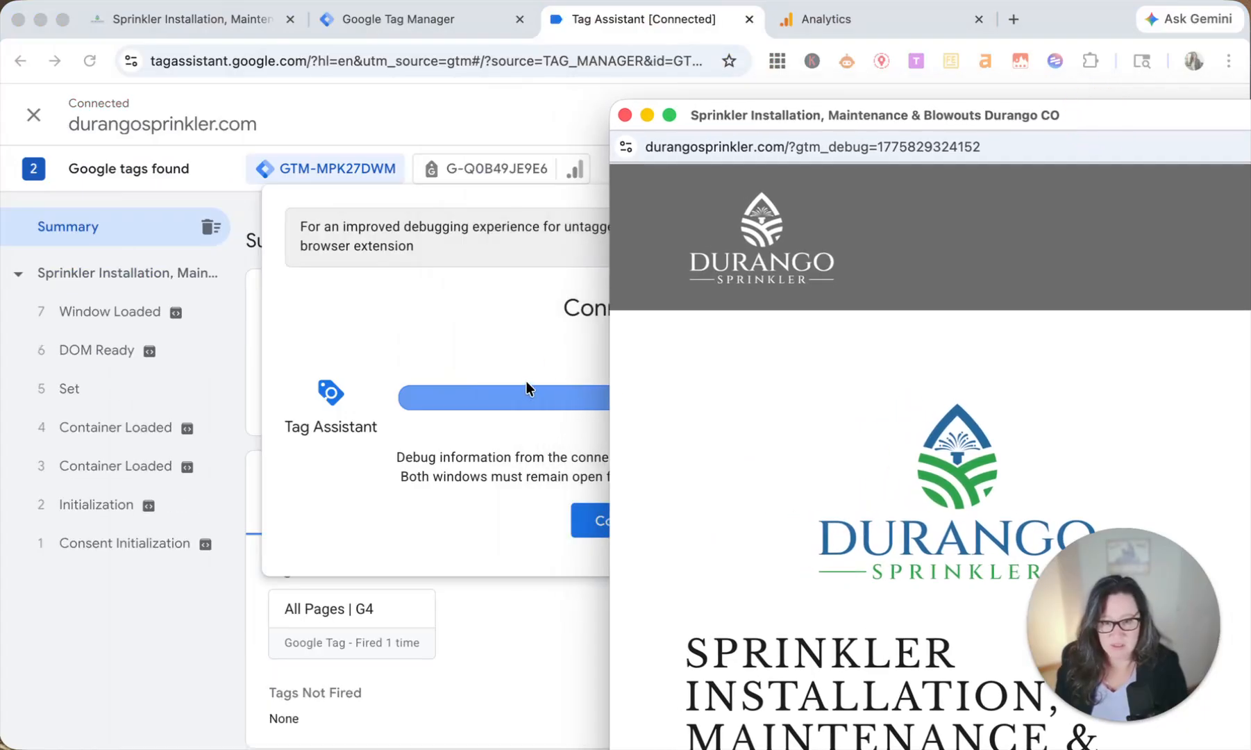
{"action": "left_click", "coordinate": [534, 358]}
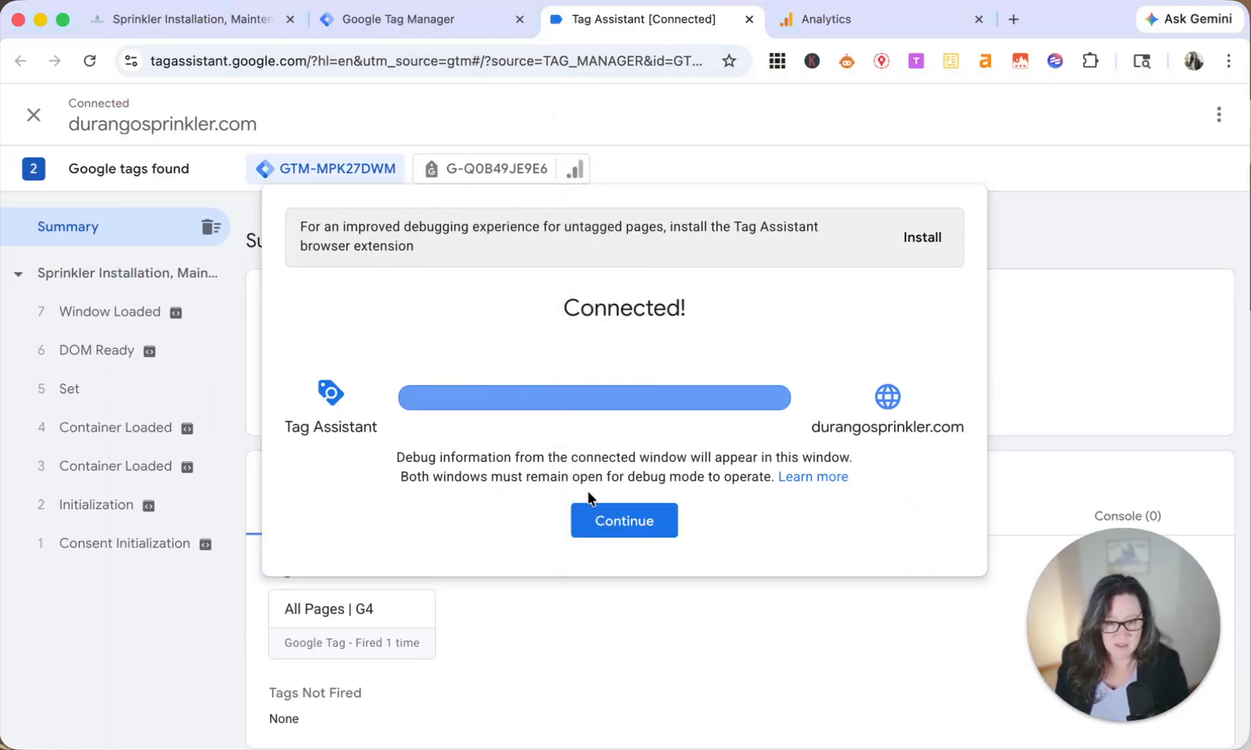
{"action": "left_click", "coordinate": [610, 528]}
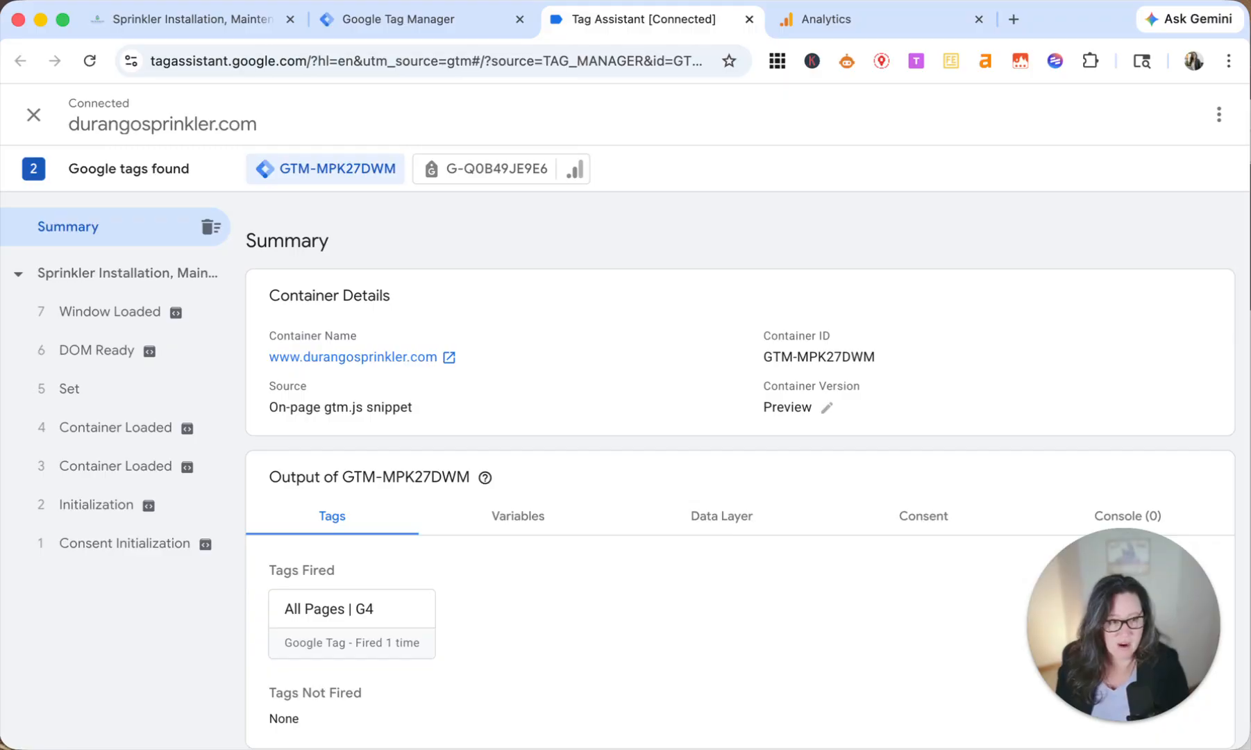
Step: Visit the site's Contact Us page in the debug window and check the fired tags in the Tag Assistant summary
{"action": "key", "text": "super+grave"}
{"action": "left_click_drag", "start_coordinate": [1103, 138], "coordinate": [897, 141]}
{"action": "scroll", "coordinate": [914, 510], "scroll_direction": "down", "scroll_amount": 20}
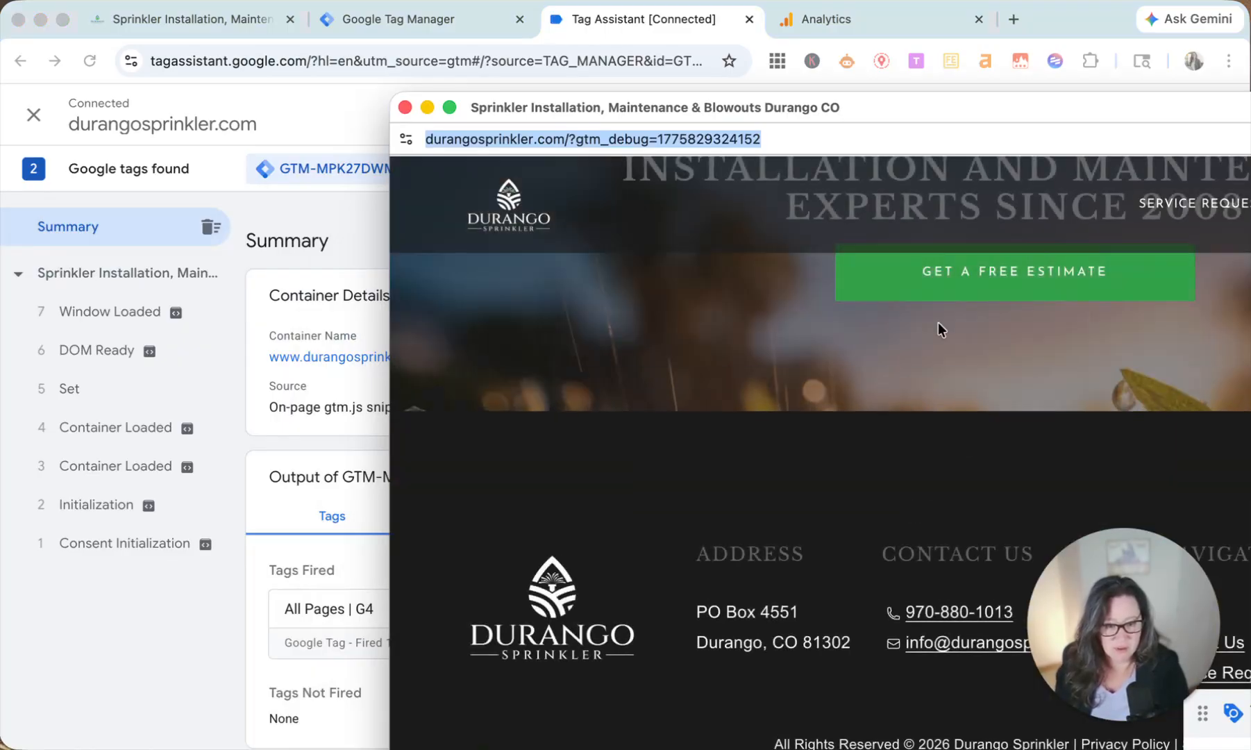
{"action": "left_click_drag", "start_coordinate": [971, 109], "coordinate": [578, 27]}
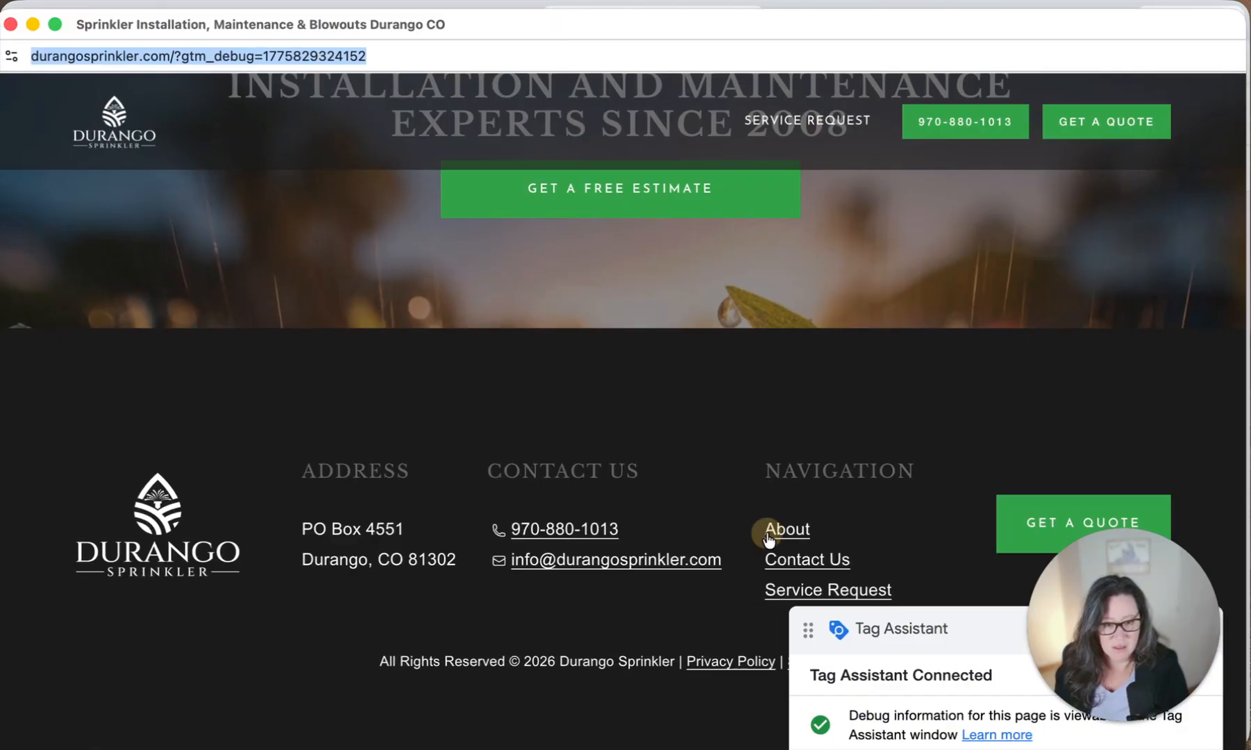
{"action": "left_click", "coordinate": [808, 562]}
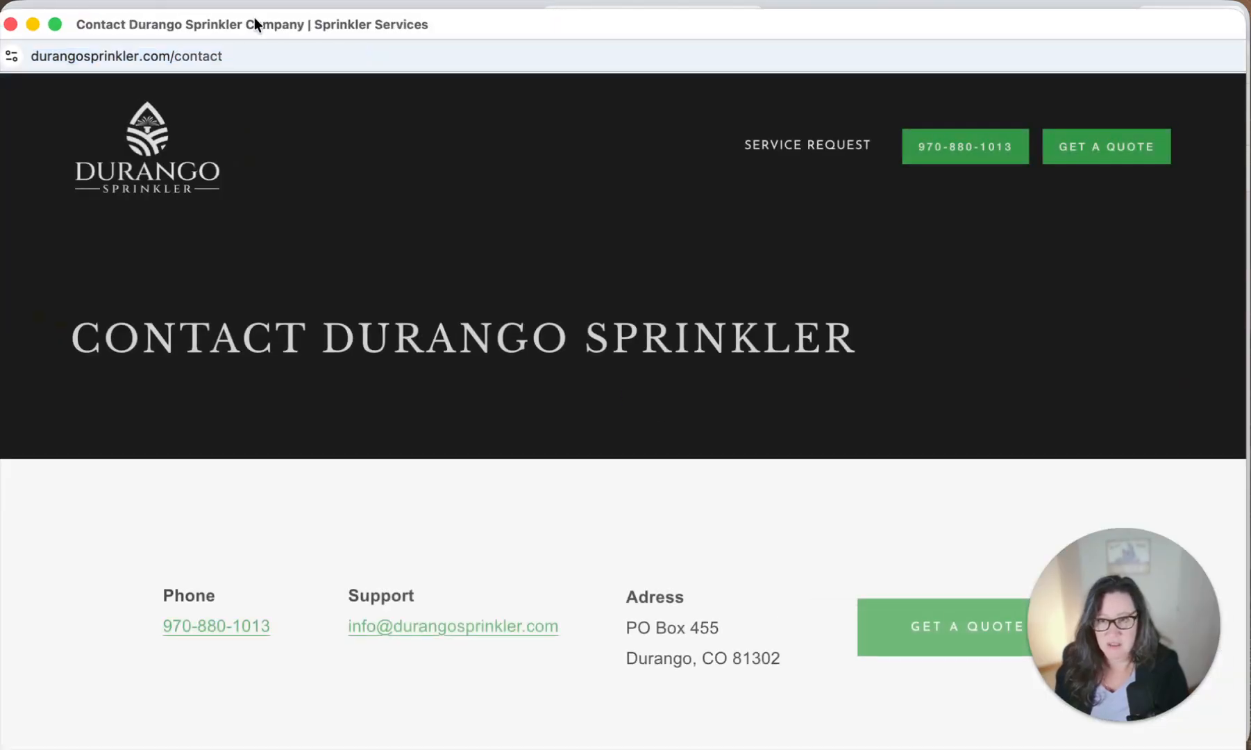
{"action": "left_click_drag", "start_coordinate": [252, 19], "coordinate": [984, 97]}
{"action": "left_click", "coordinate": [310, 577]}
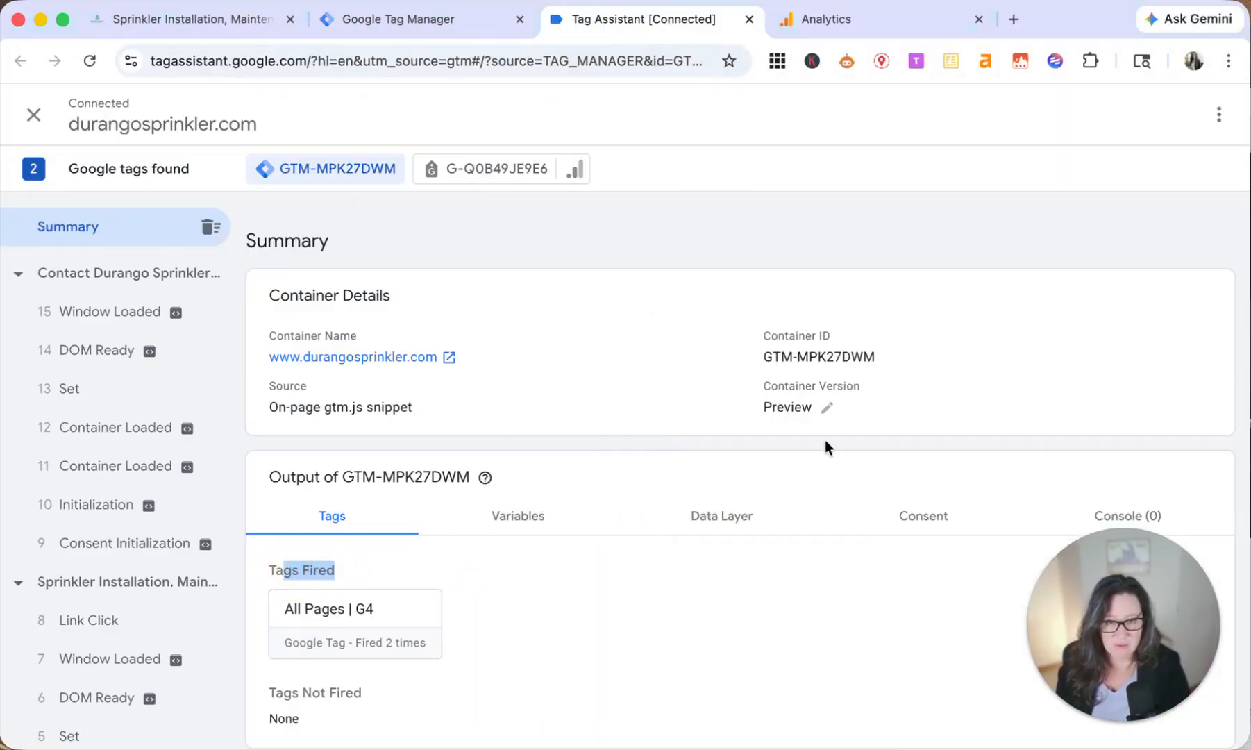
Step: Close the debug window and Tag Assistant to return to the container's tags in Tag Manager
{"action": "left_click_drag", "start_coordinate": [1248, 104], "coordinate": [935, 128]}
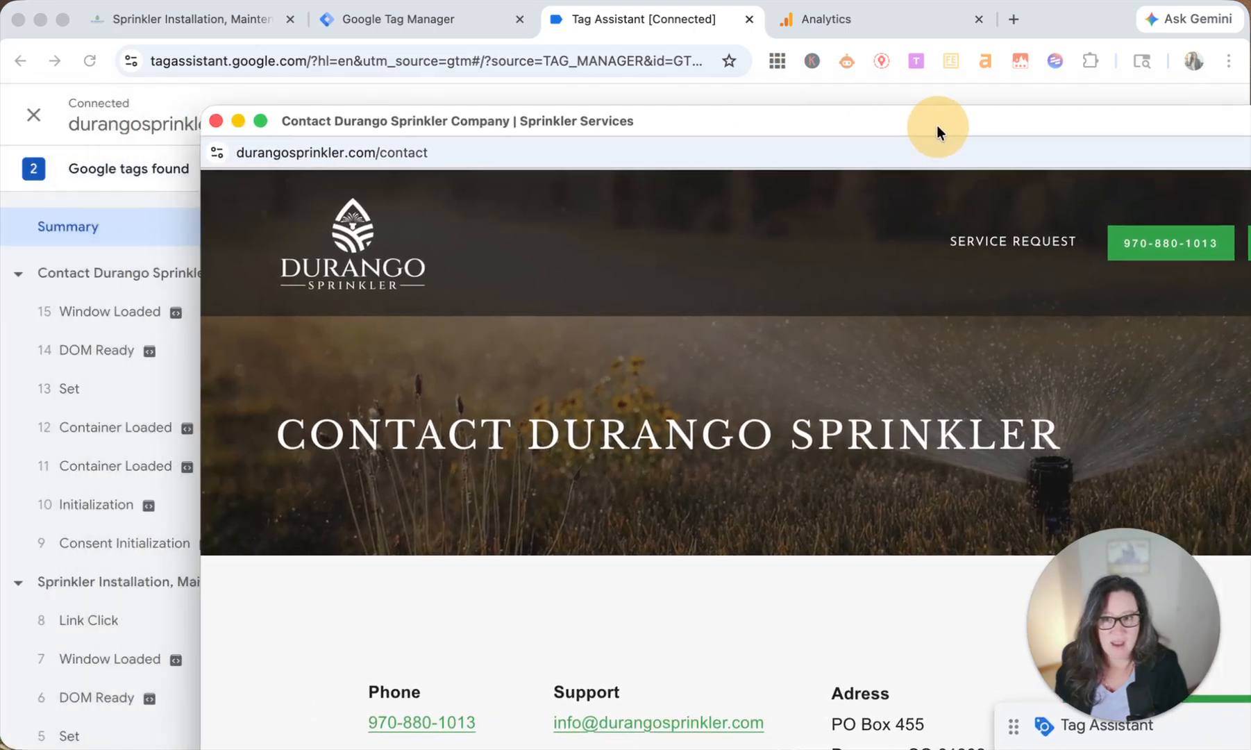
{"action": "left_click", "coordinate": [212, 121]}
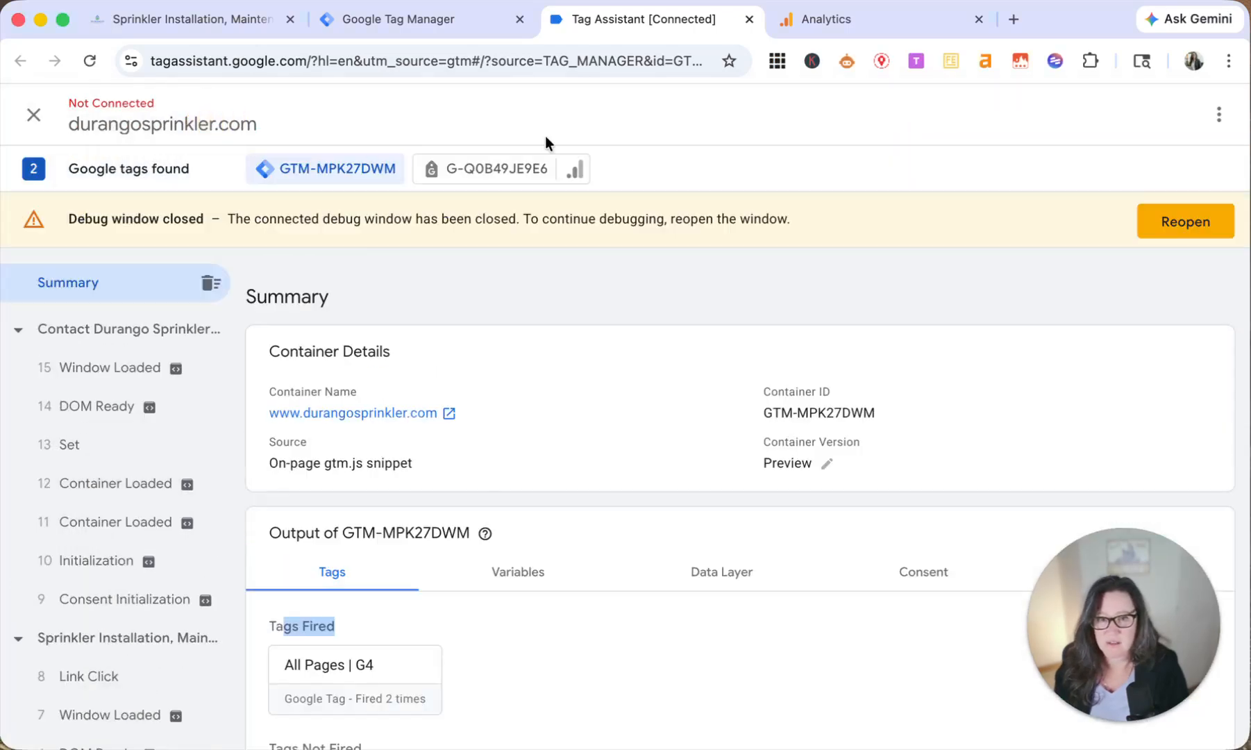
{"action": "left_click", "coordinate": [750, 19]}
{"action": "left_click", "coordinate": [719, 154]}
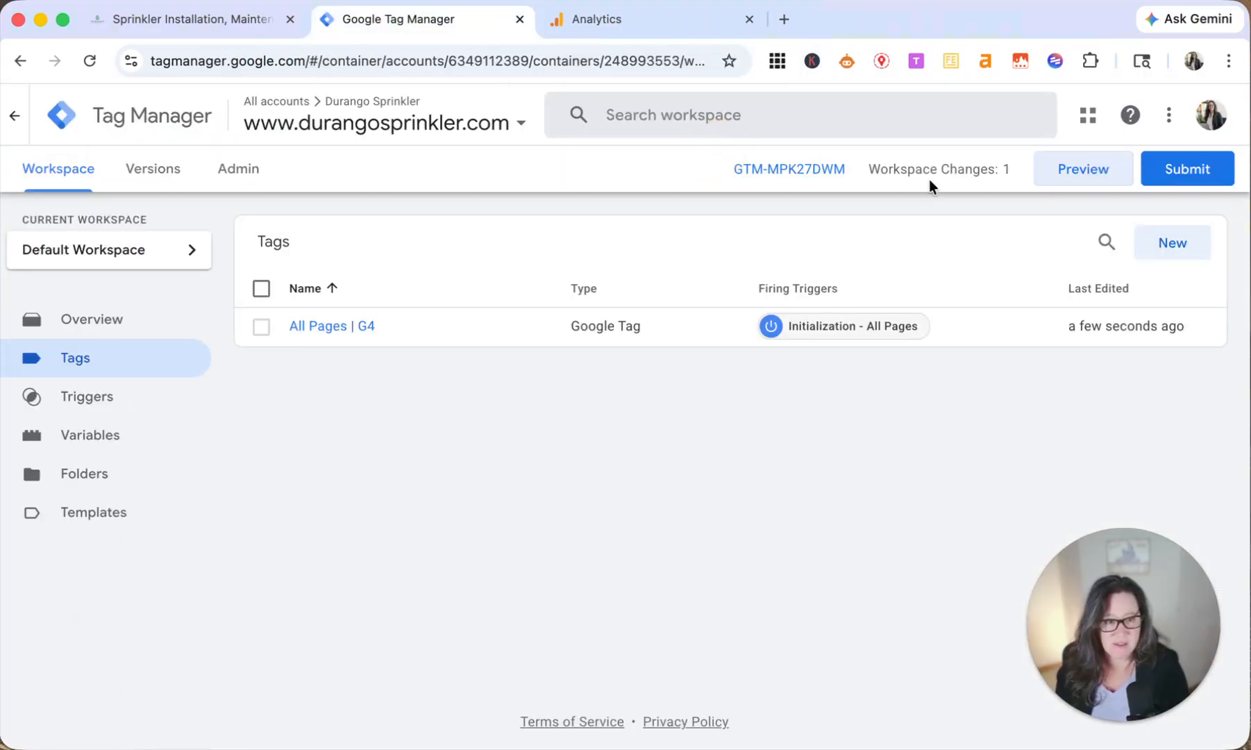
Step: Publish the workspace changes as version "Added G4 All Pages" with the description "Initial Setup", and close the version details
{"action": "left_click", "coordinate": [1189, 170]}
{"action": "left_click", "coordinate": [376, 335]}
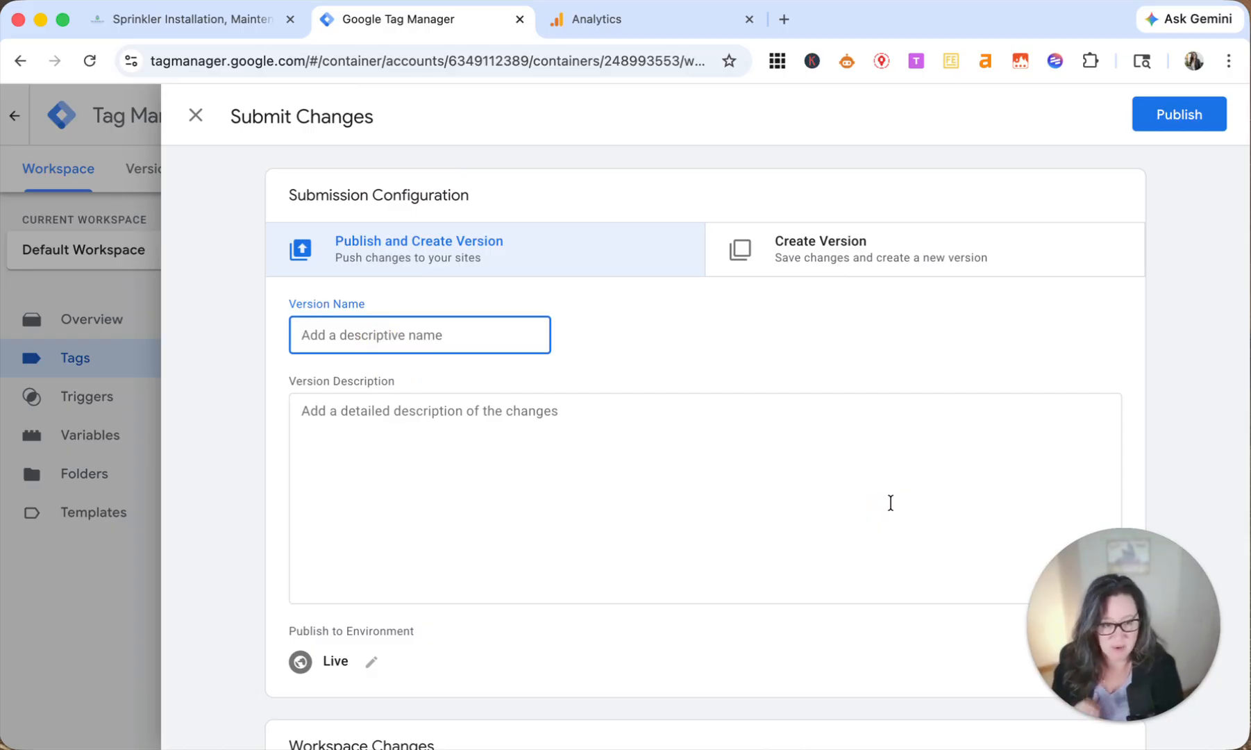
{"action": "type", "text": "Added G4 All Pages"}
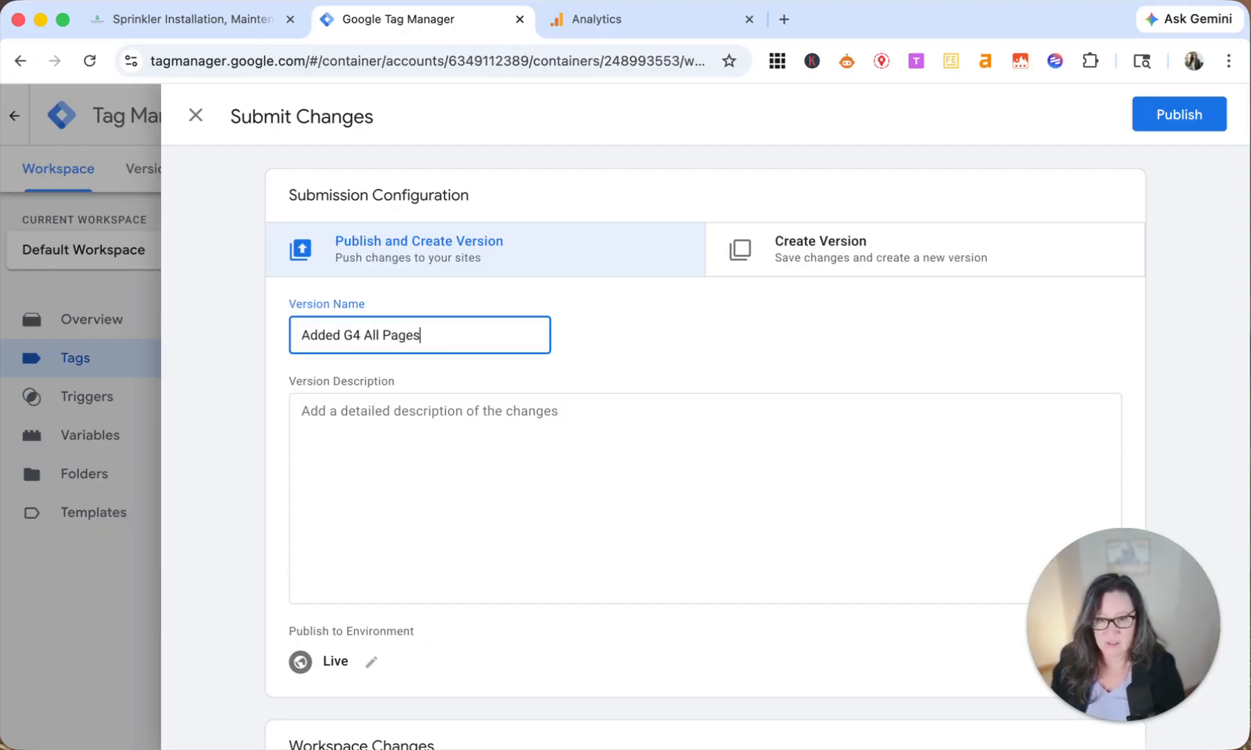
{"action": "left_click", "coordinate": [506, 410]}
{"action": "type", "text": "Initial Setup"}
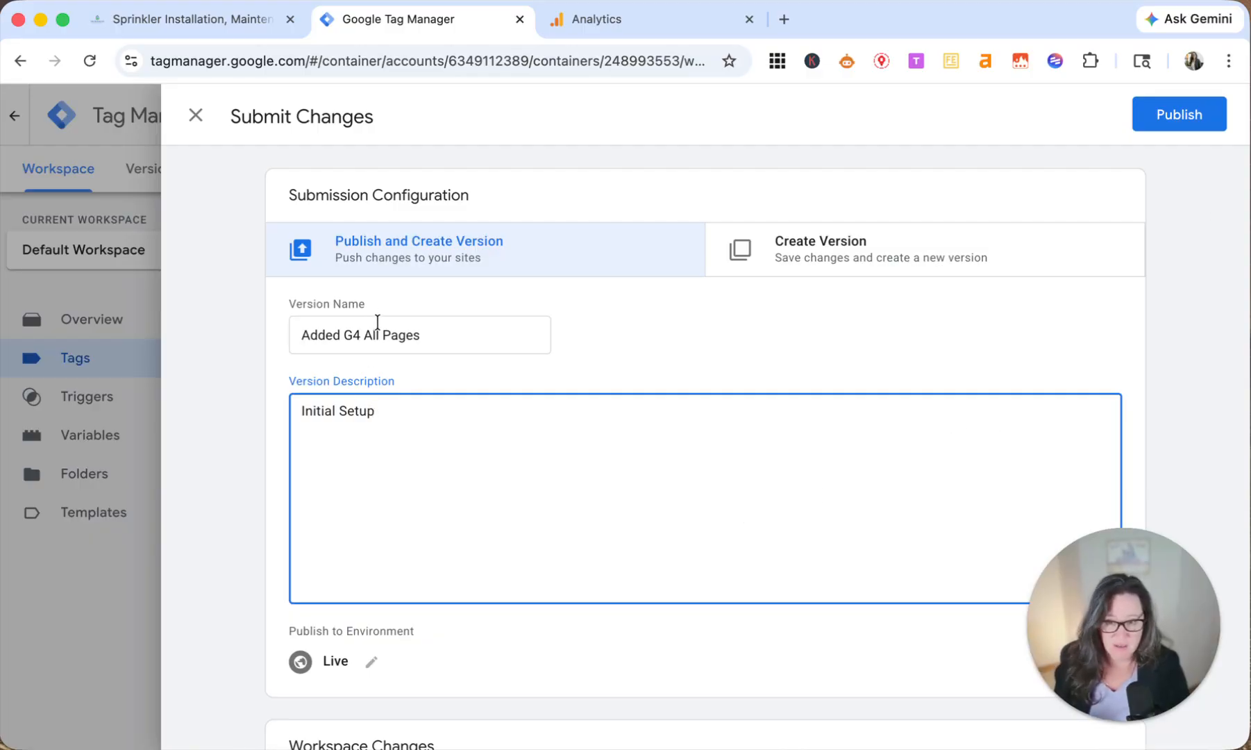
{"action": "left_click", "coordinate": [1168, 119]}
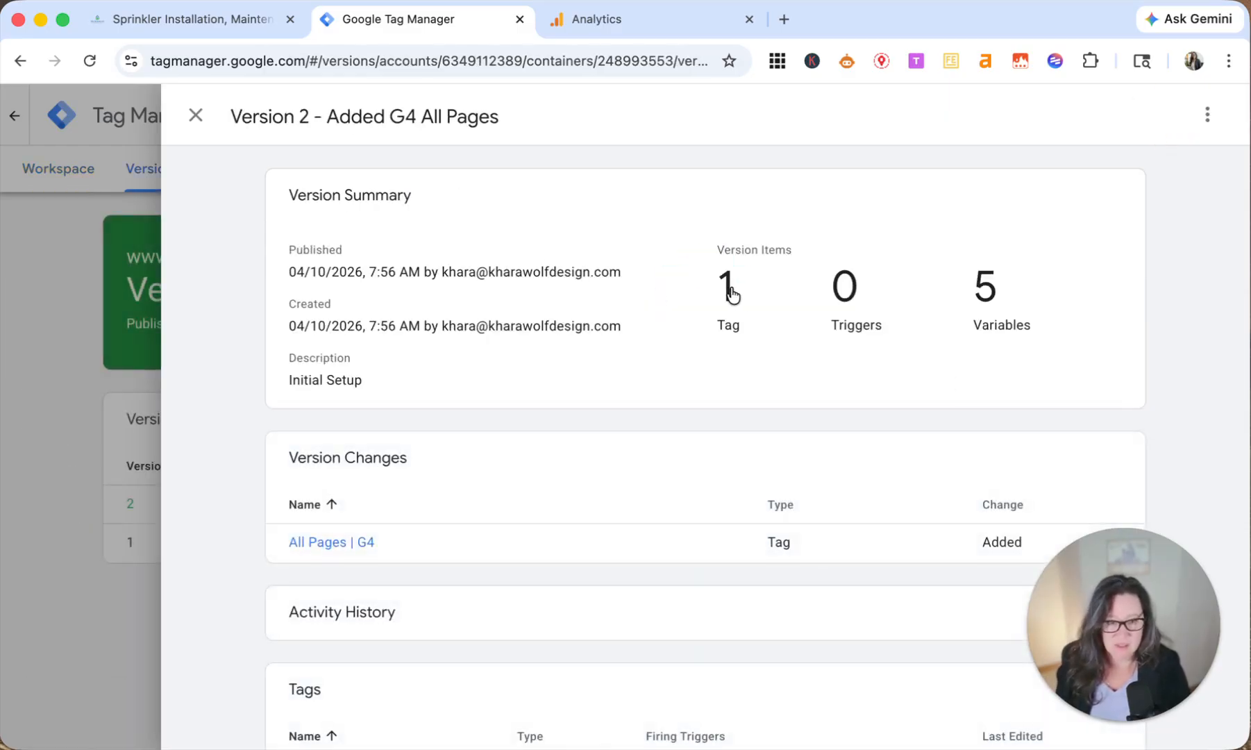
{"action": "left_click", "coordinate": [196, 116]}
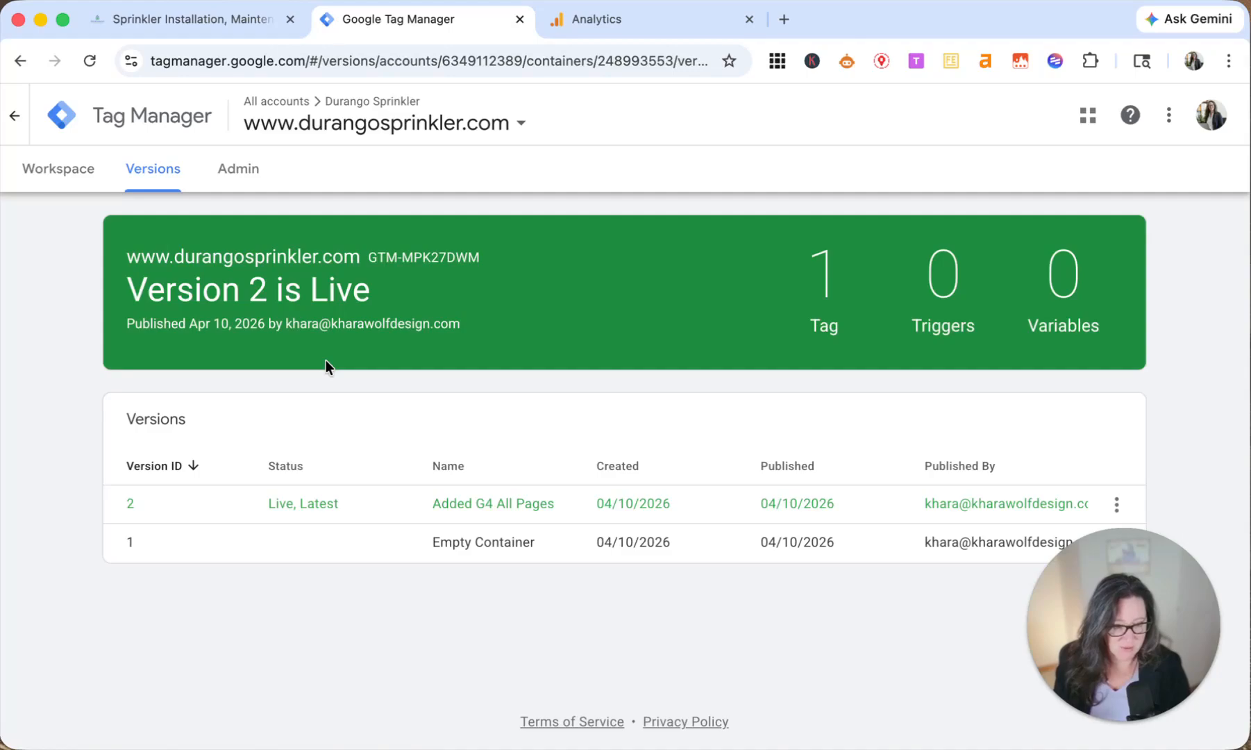
Step: Switch to the Squarespace site and open External API Keys in the Developer Tools settings
{"action": "key", "text": "ctrl+shift+Tab"}
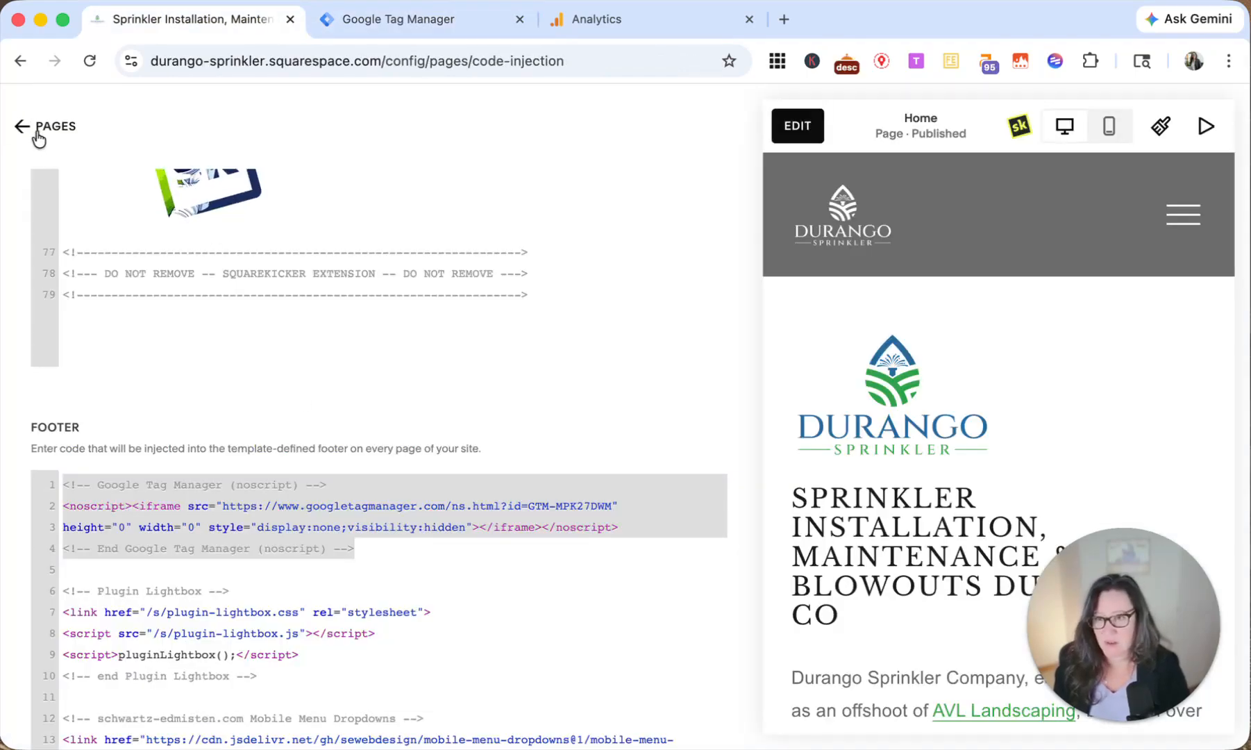
{"action": "left_click", "coordinate": [41, 127]}
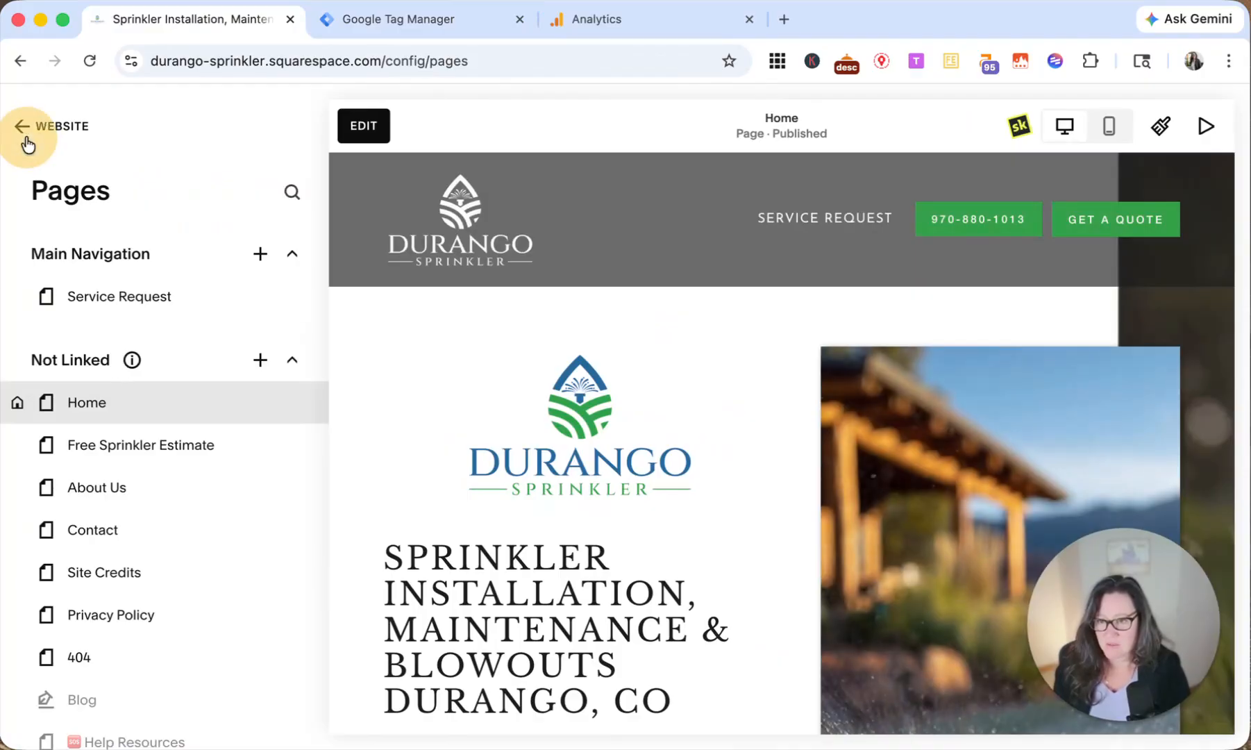
{"action": "left_click", "coordinate": [28, 131]}
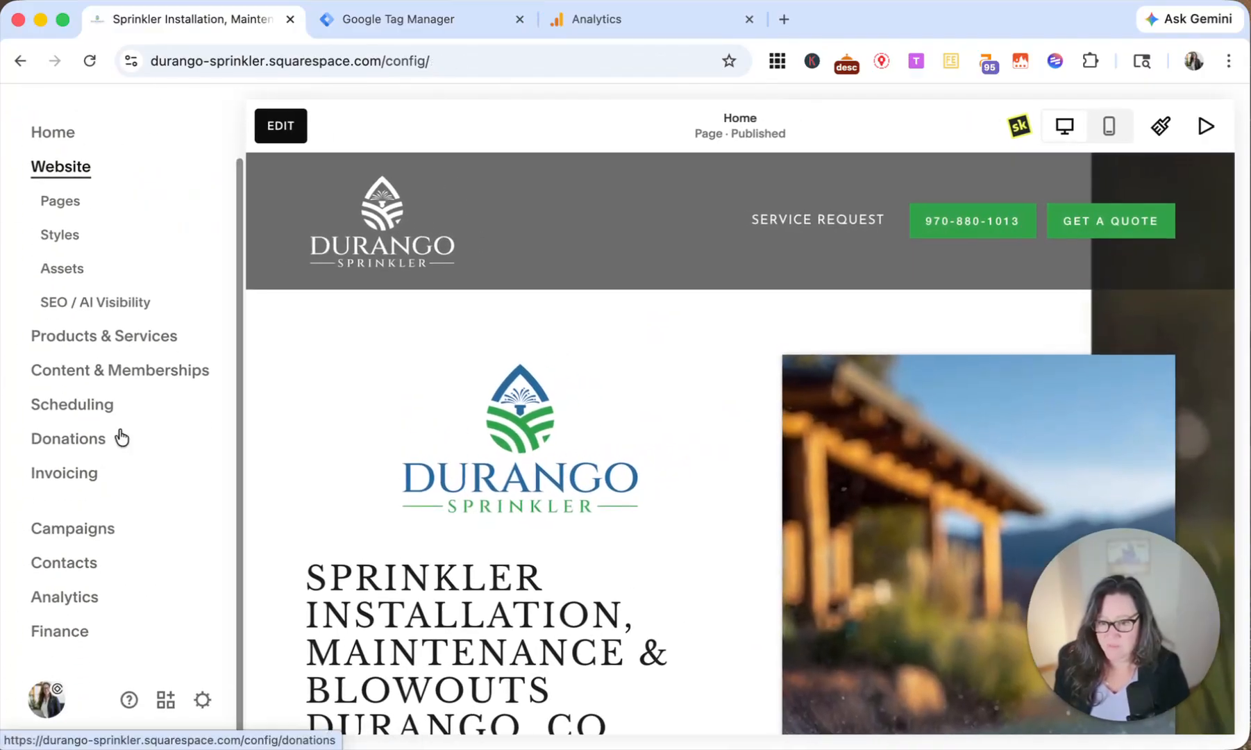
{"action": "left_click", "coordinate": [204, 702]}
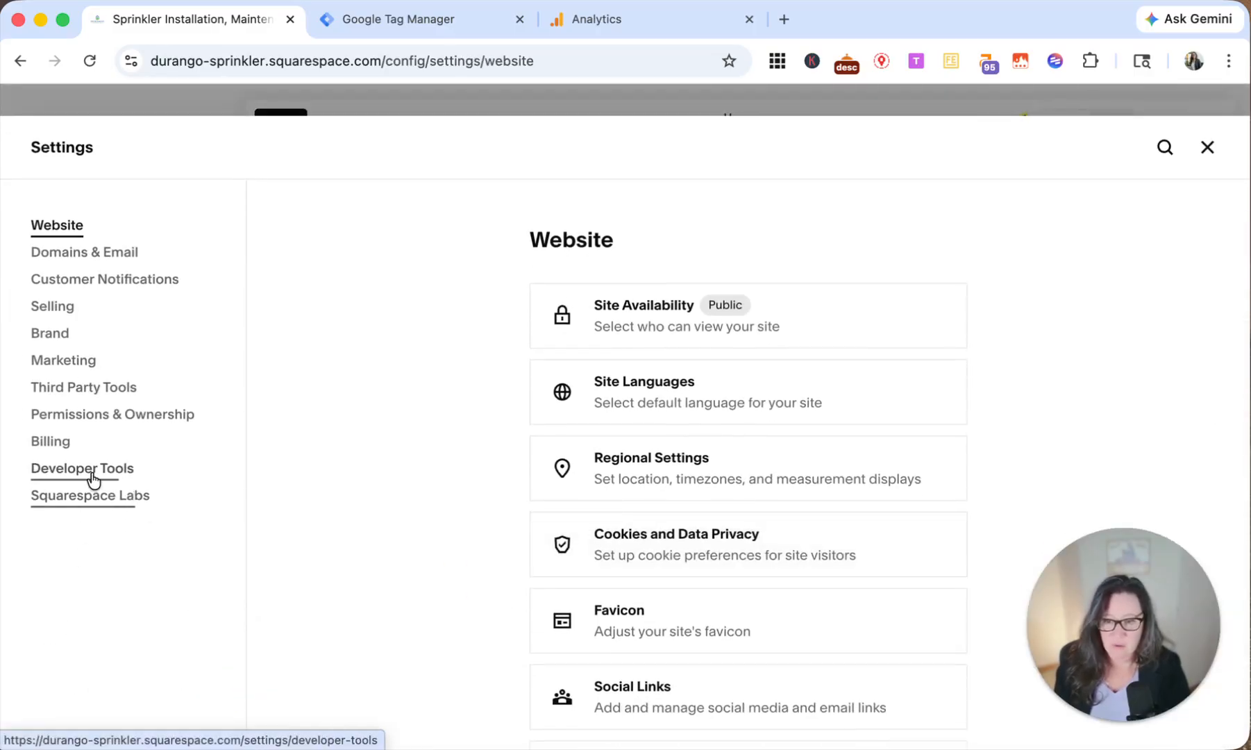
{"action": "left_click", "coordinate": [94, 479]}
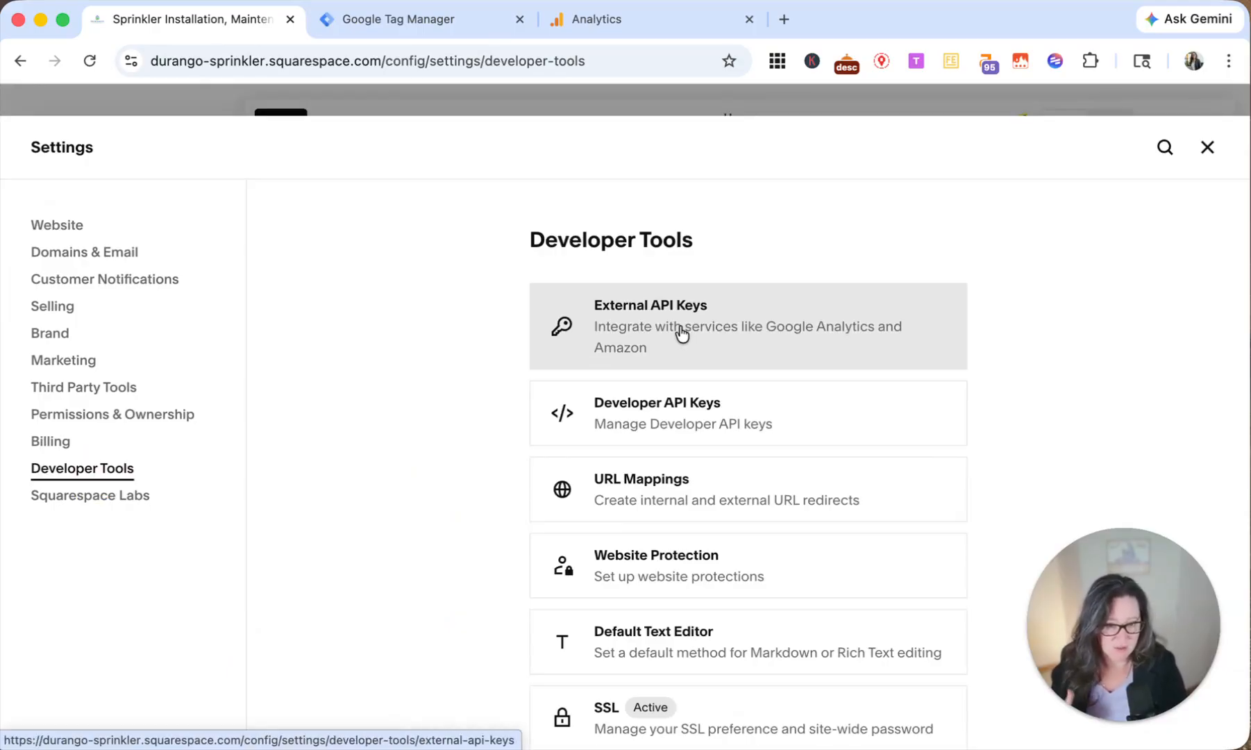
{"action": "left_click", "coordinate": [681, 333]}
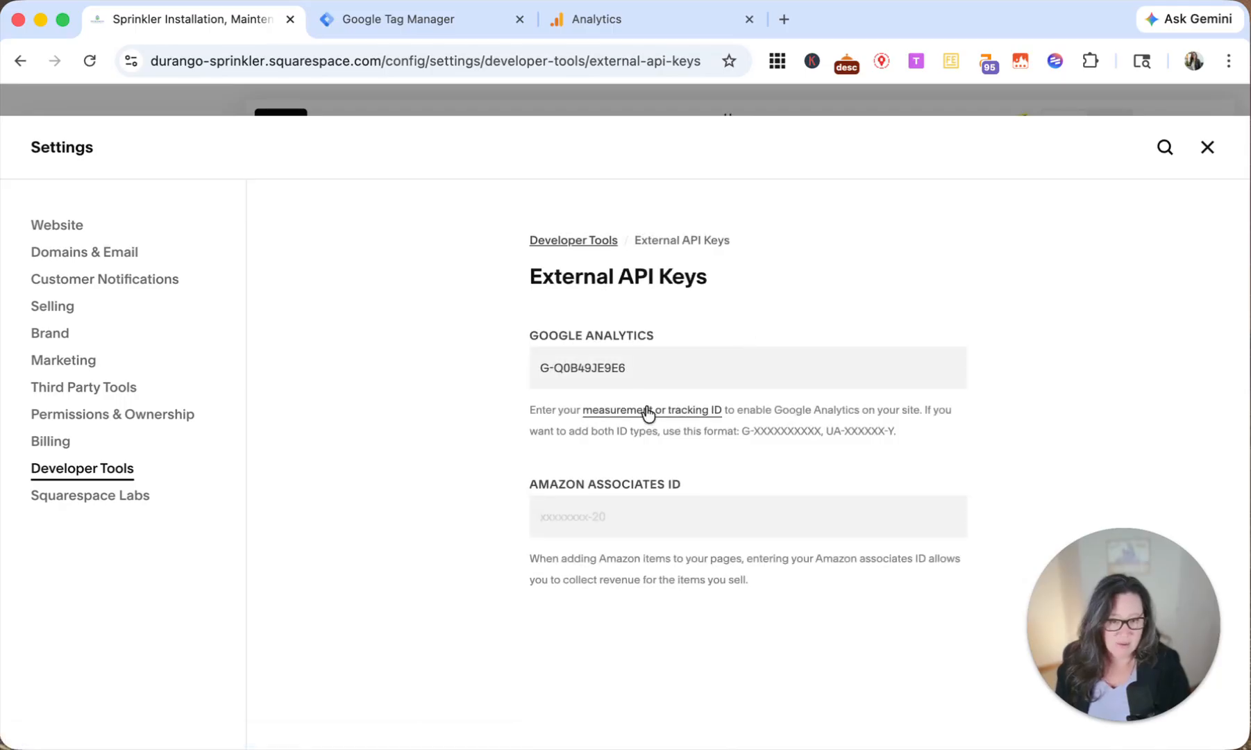
Step: Compare the Google Analytics ID in Squarespace with the measurement ID in Analytics' web stream details
{"action": "left_click_drag", "start_coordinate": [645, 368], "coordinate": [509, 368]}
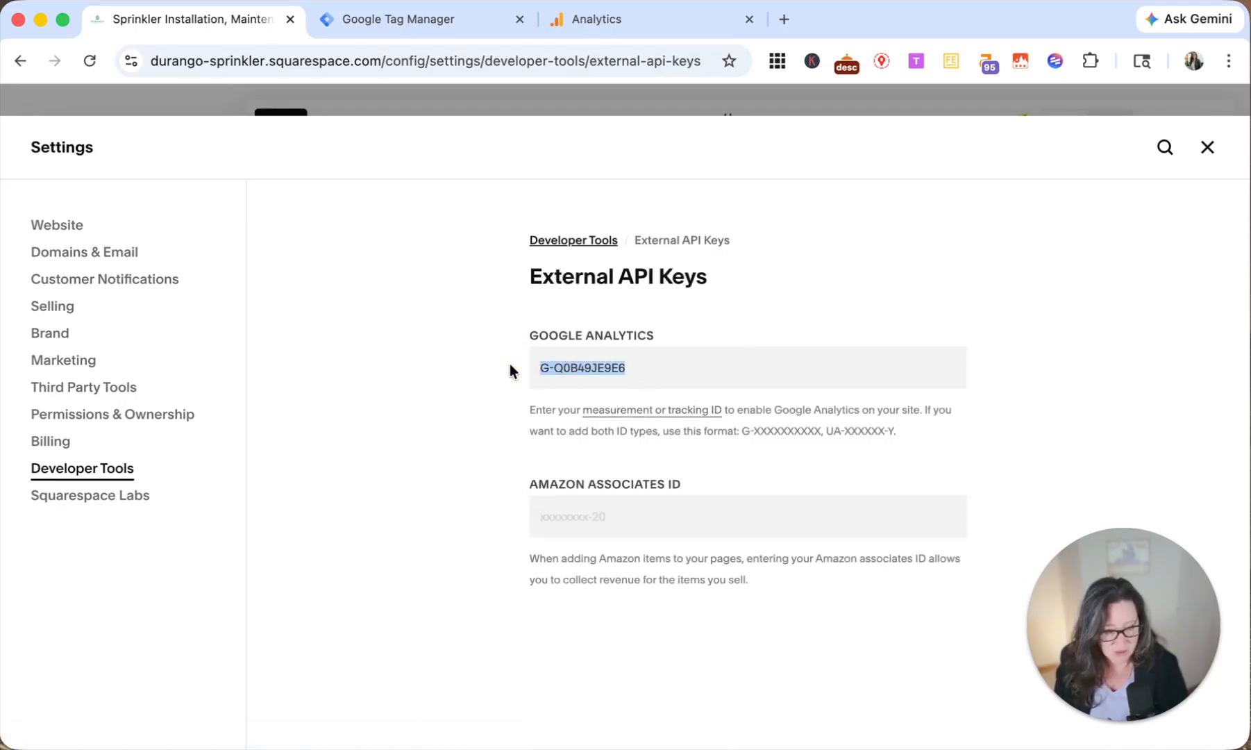
{"action": "left_click_drag", "start_coordinate": [635, 369], "coordinate": [580, 364]}
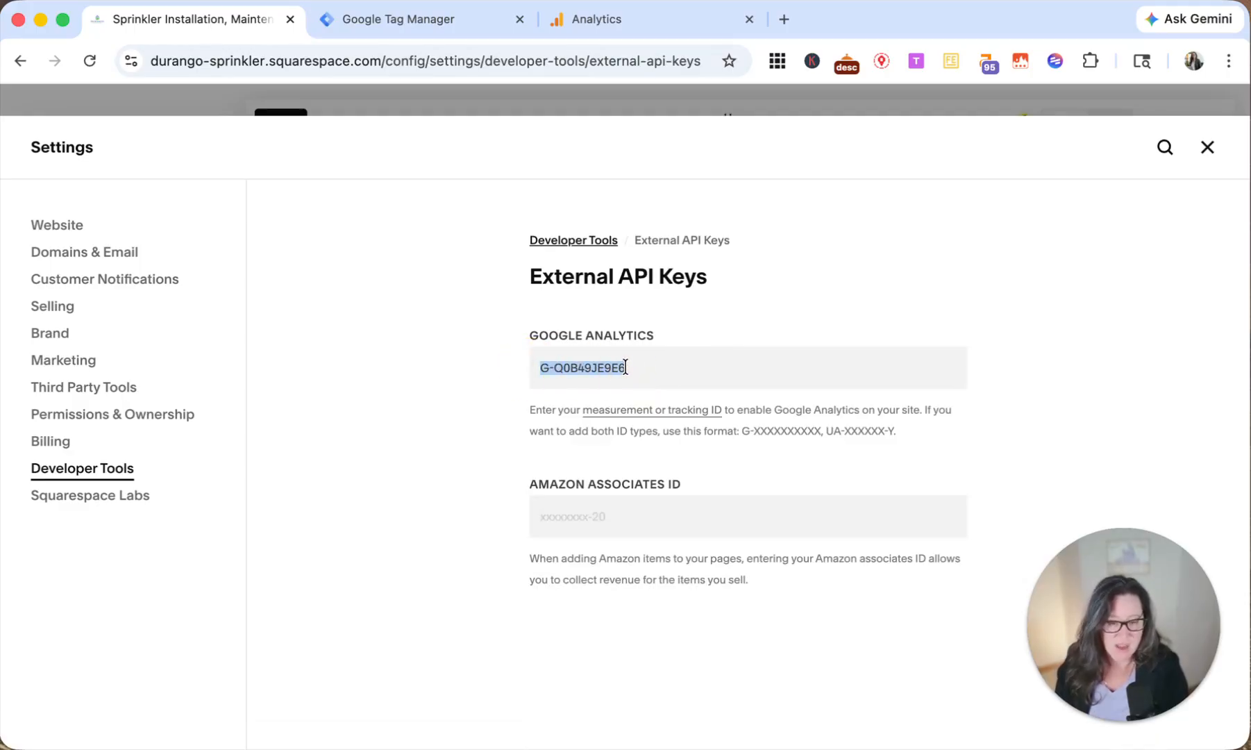
{"action": "left_click", "coordinate": [650, 24]}
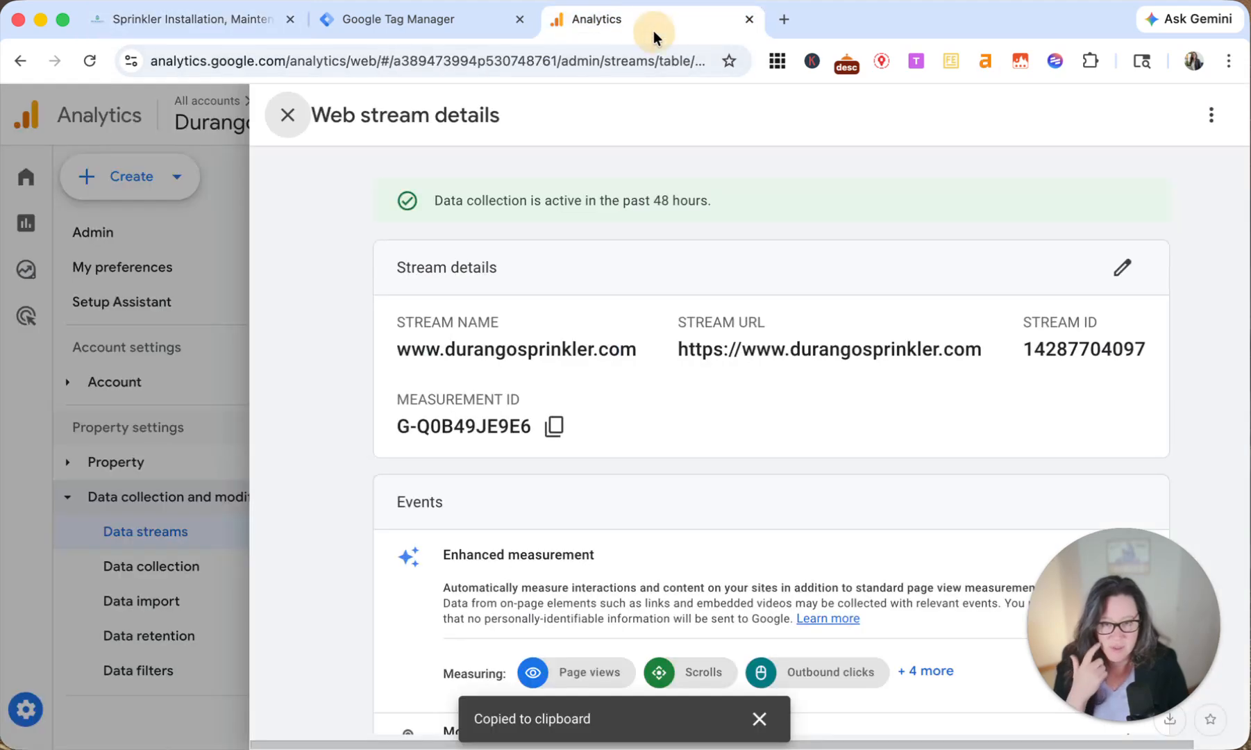
{"action": "left_click", "coordinate": [459, 26]}
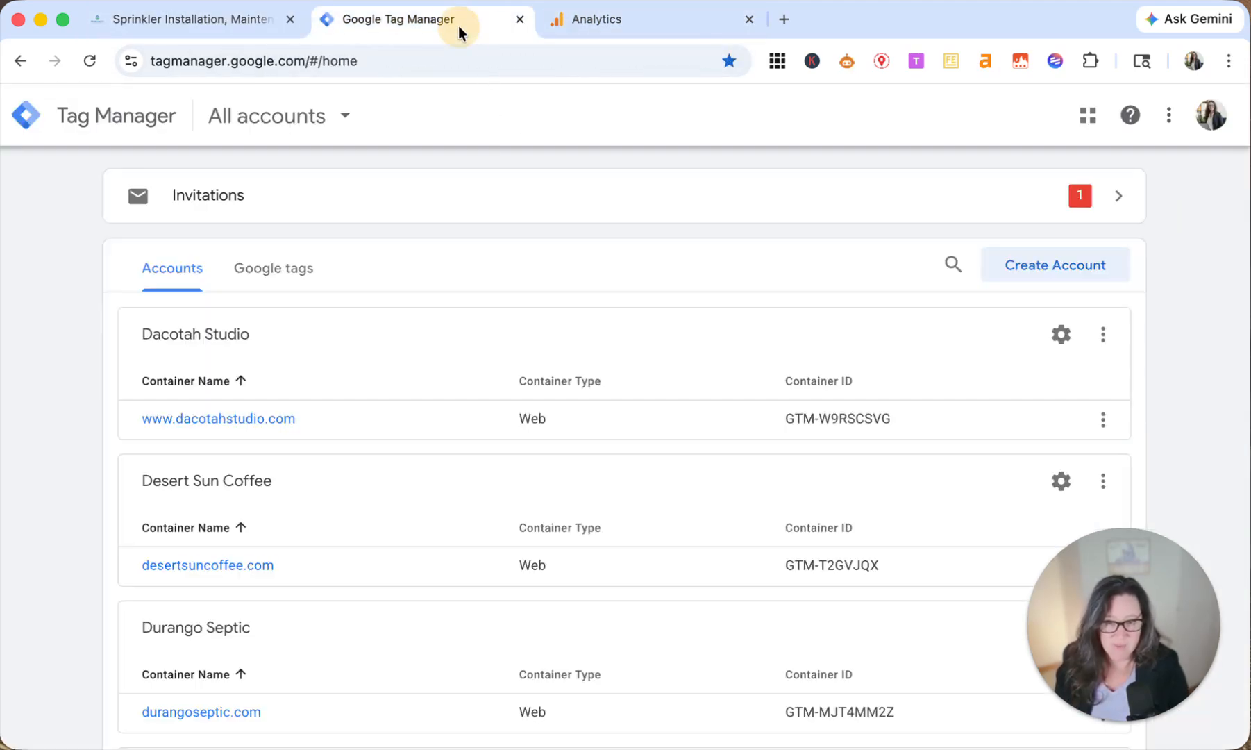
{"action": "left_click", "coordinate": [221, 33]}
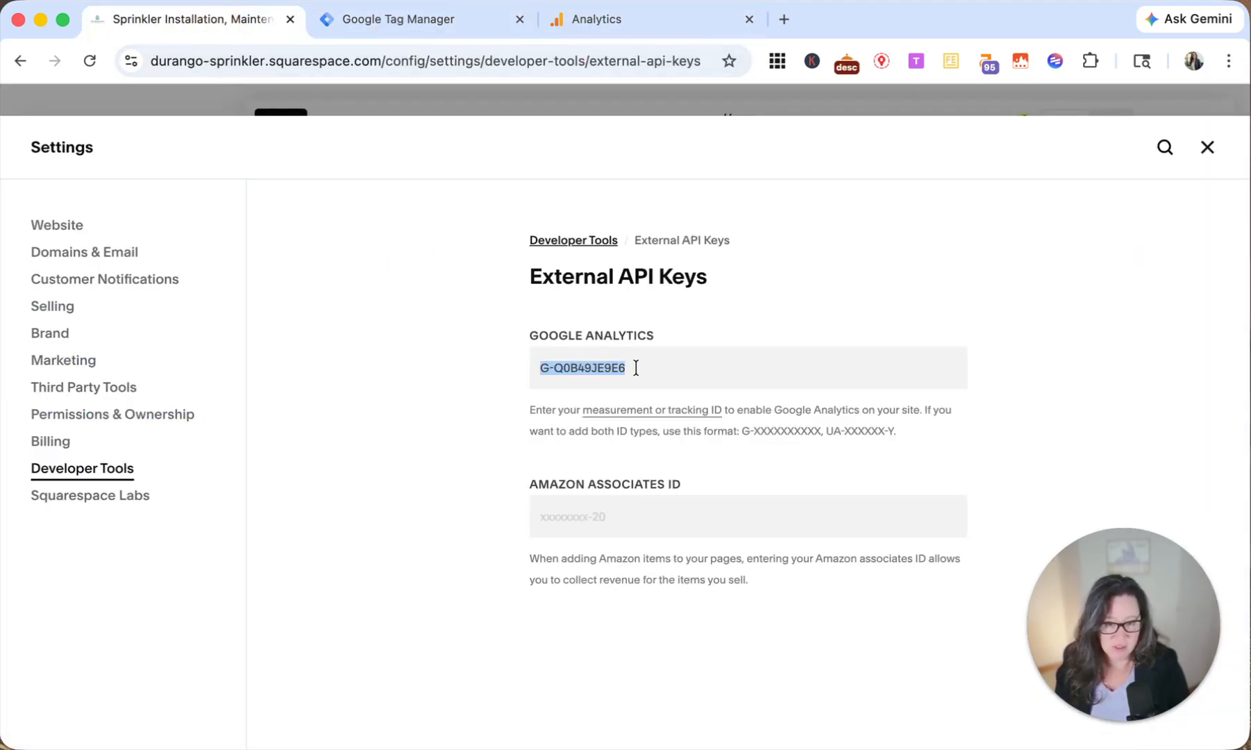
{"action": "left_click_drag", "start_coordinate": [540, 336], "coordinate": [636, 336]}
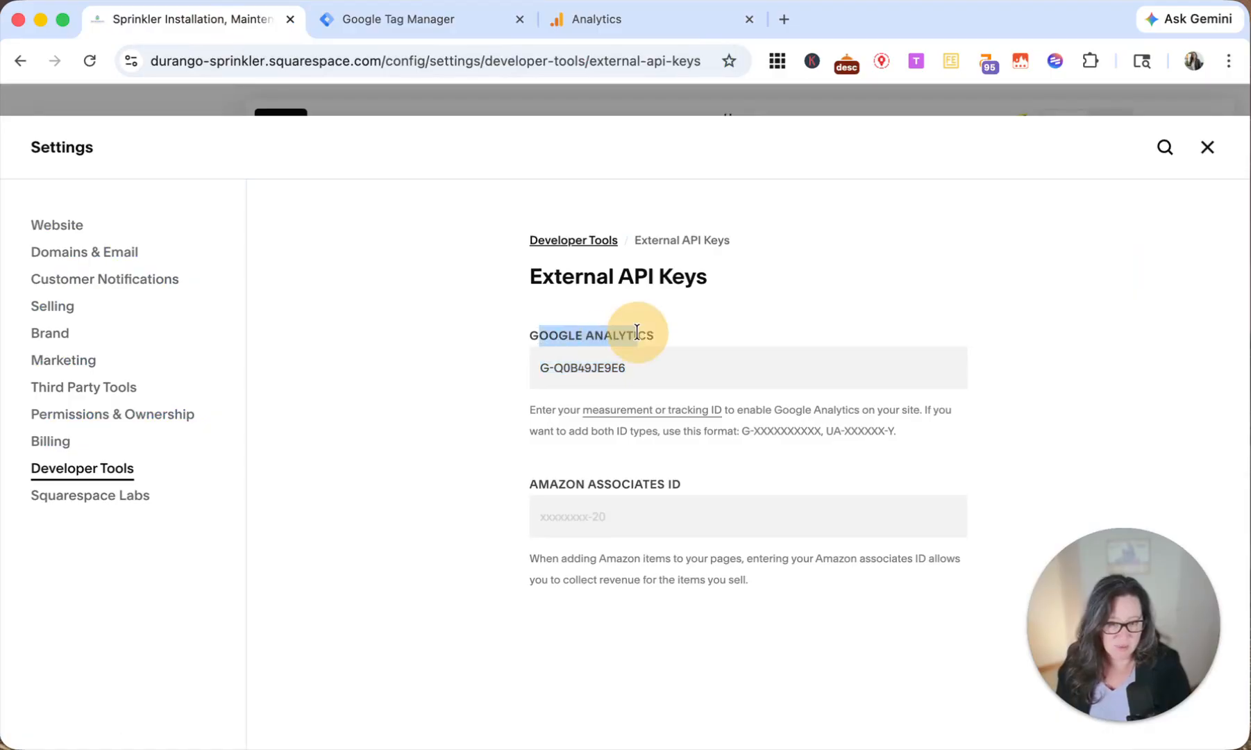
{"action": "left_click", "coordinate": [641, 370]}
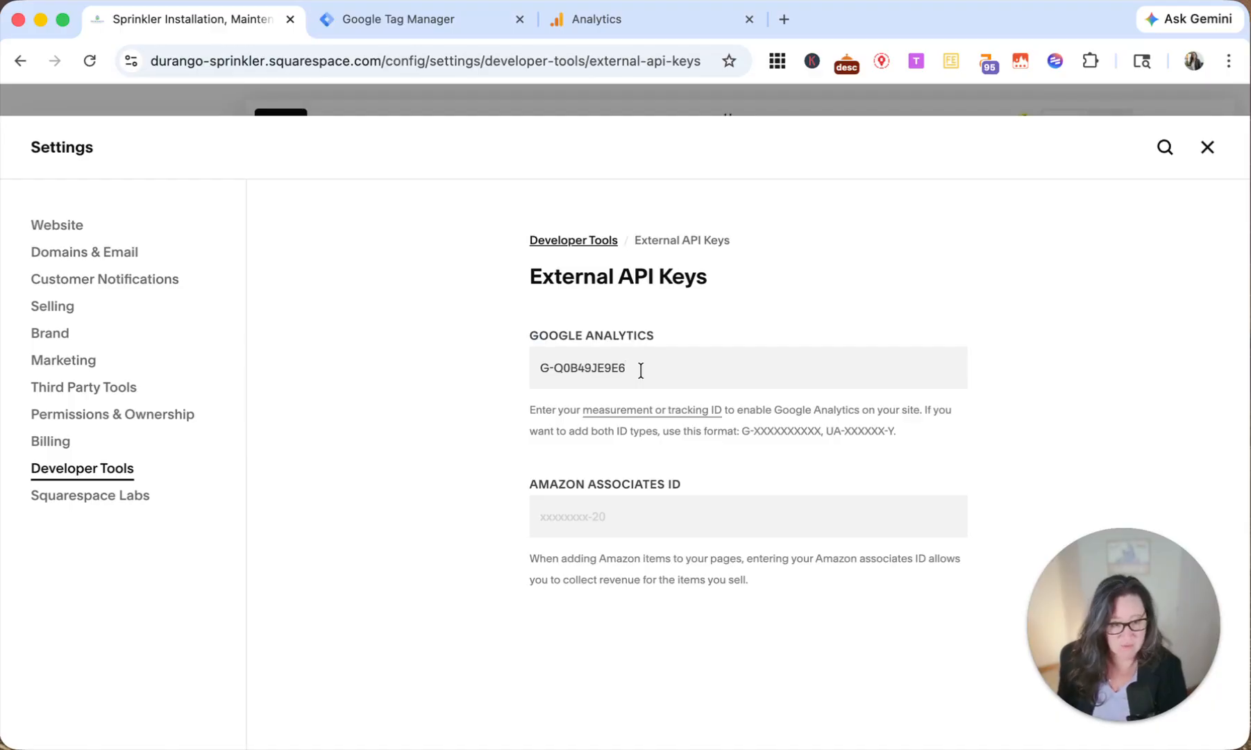
{"action": "left_click_drag", "start_coordinate": [640, 370], "coordinate": [544, 365]}
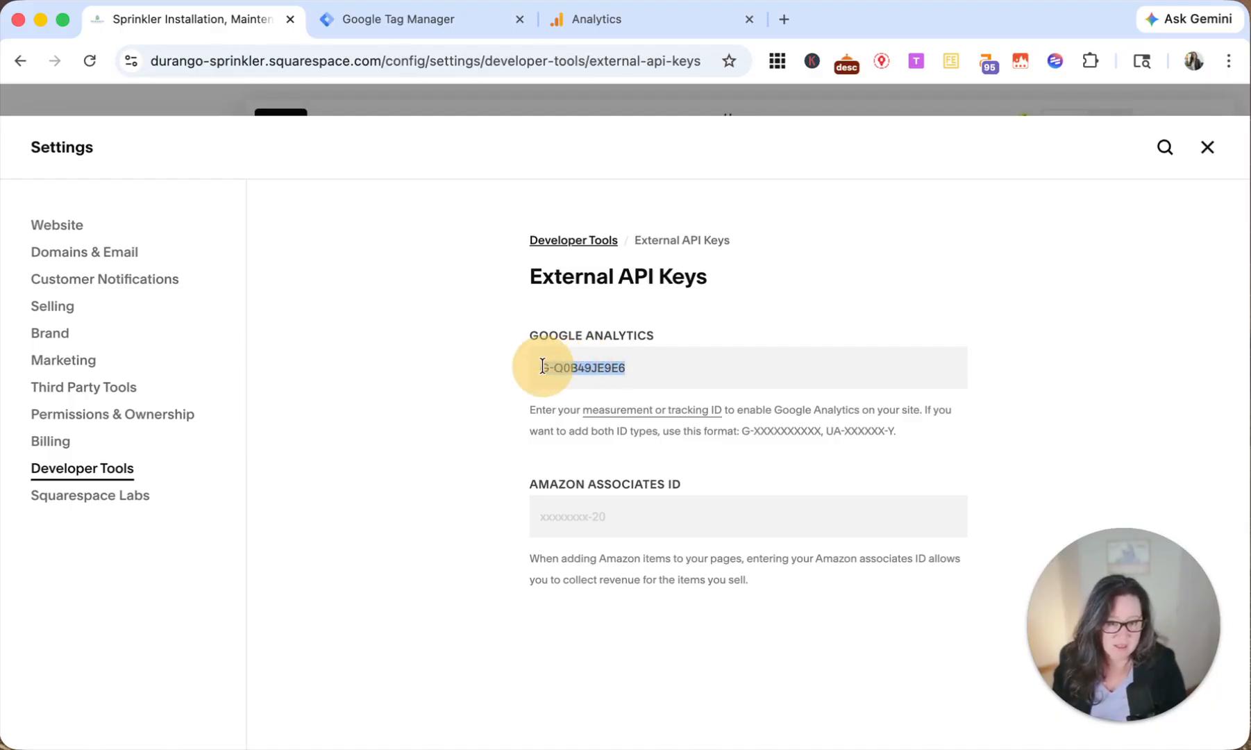
{"action": "left_click_drag", "start_coordinate": [595, 280], "coordinate": [659, 279]}
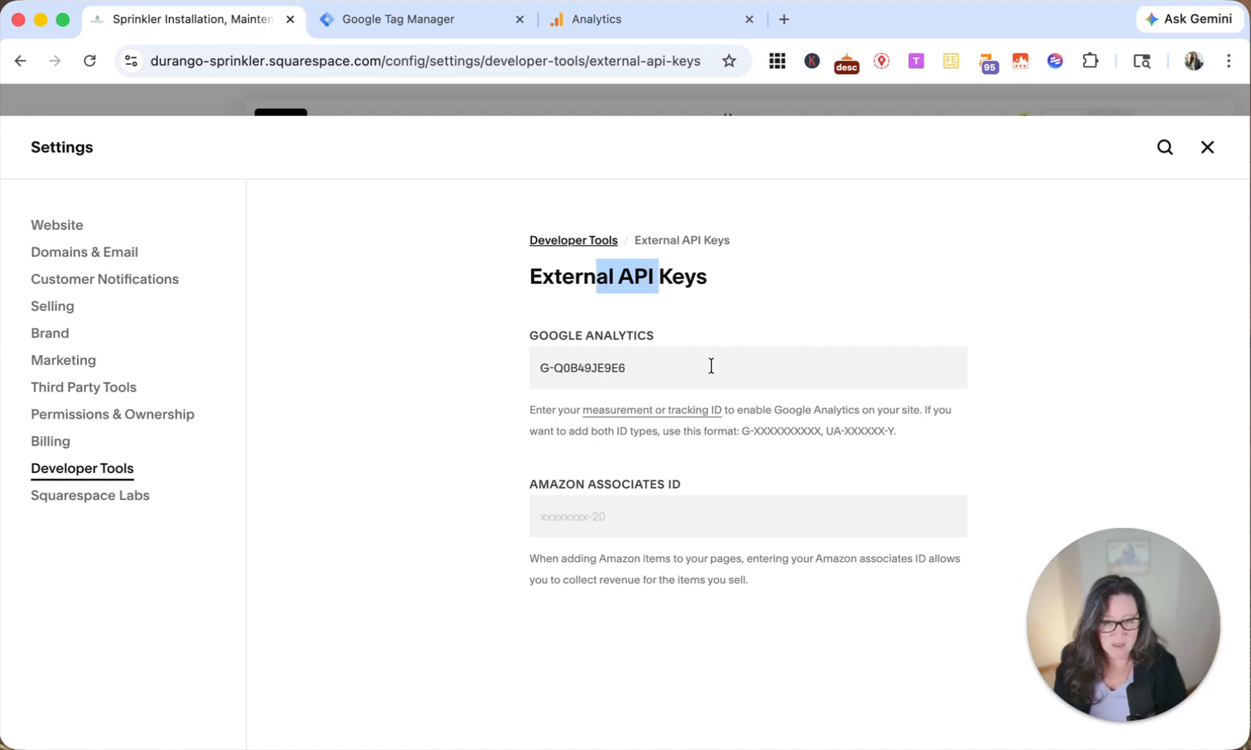
{"action": "left_click_drag", "start_coordinate": [565, 368], "coordinate": [618, 367]}
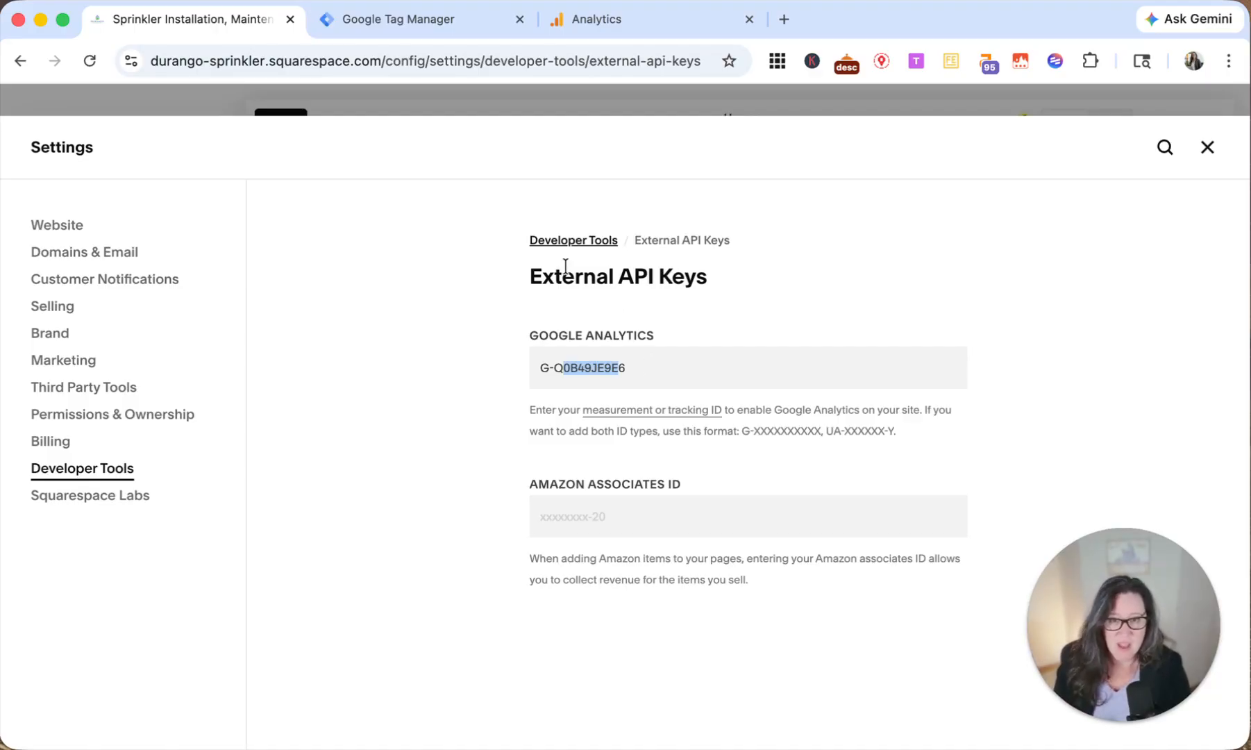
{"action": "left_click", "coordinate": [634, 368]}
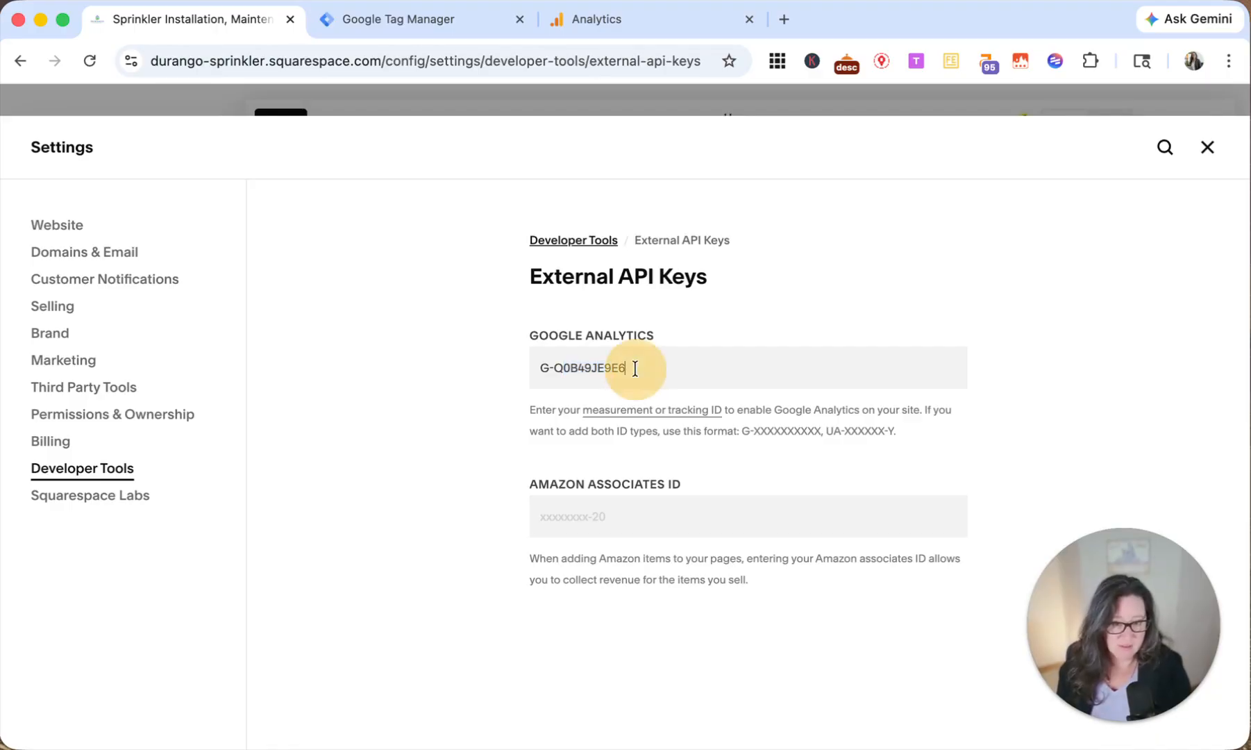
{"action": "left_click_drag", "start_coordinate": [634, 369], "coordinate": [529, 362]}
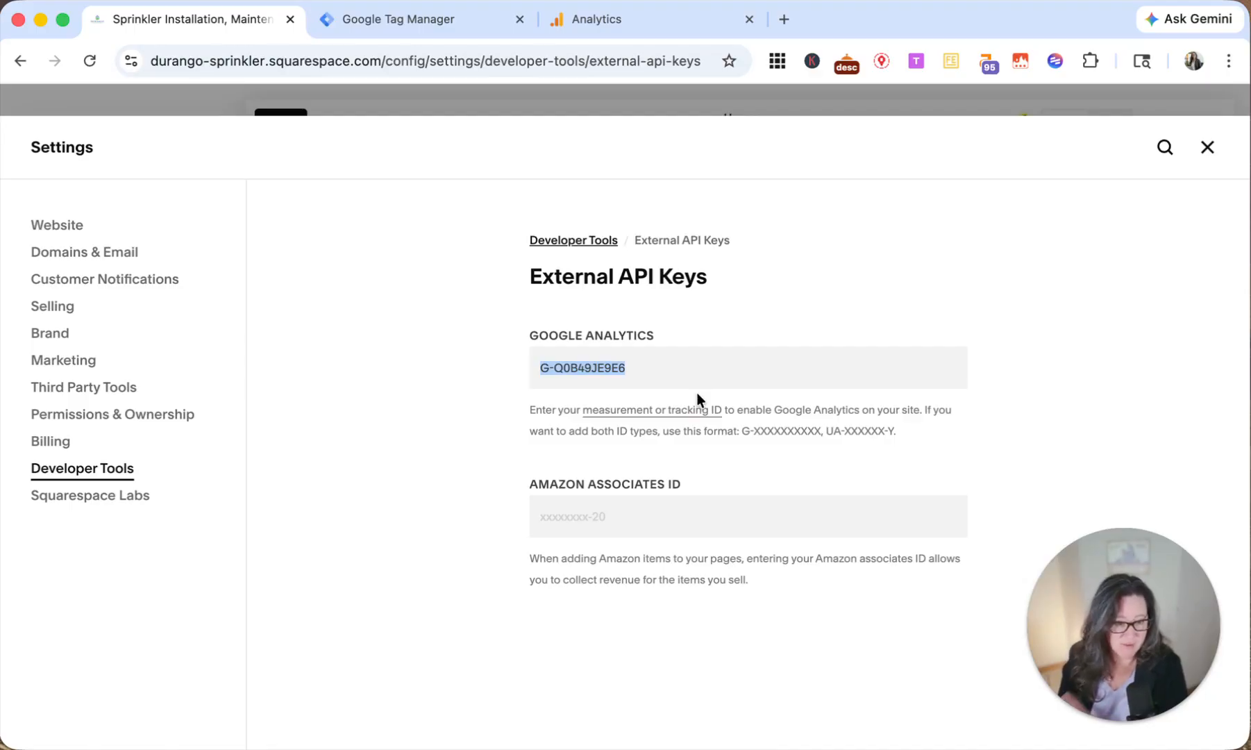
Step: Remove the Google Analytics measurement ID from Squarespace's External API Keys and save the change
{"action": "left_click", "coordinate": [648, 371]}
{"action": "left_click_drag", "start_coordinate": [647, 370], "coordinate": [549, 365]}
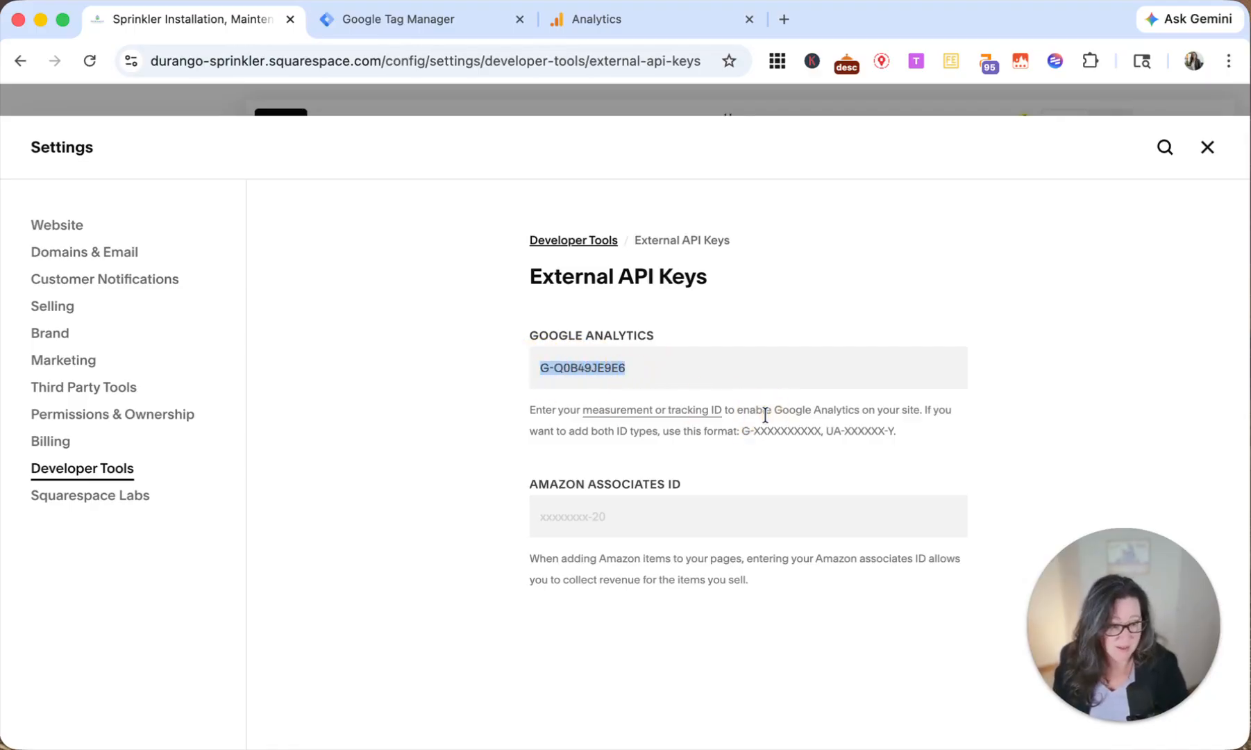
{"action": "key", "text": "BackSpace"}
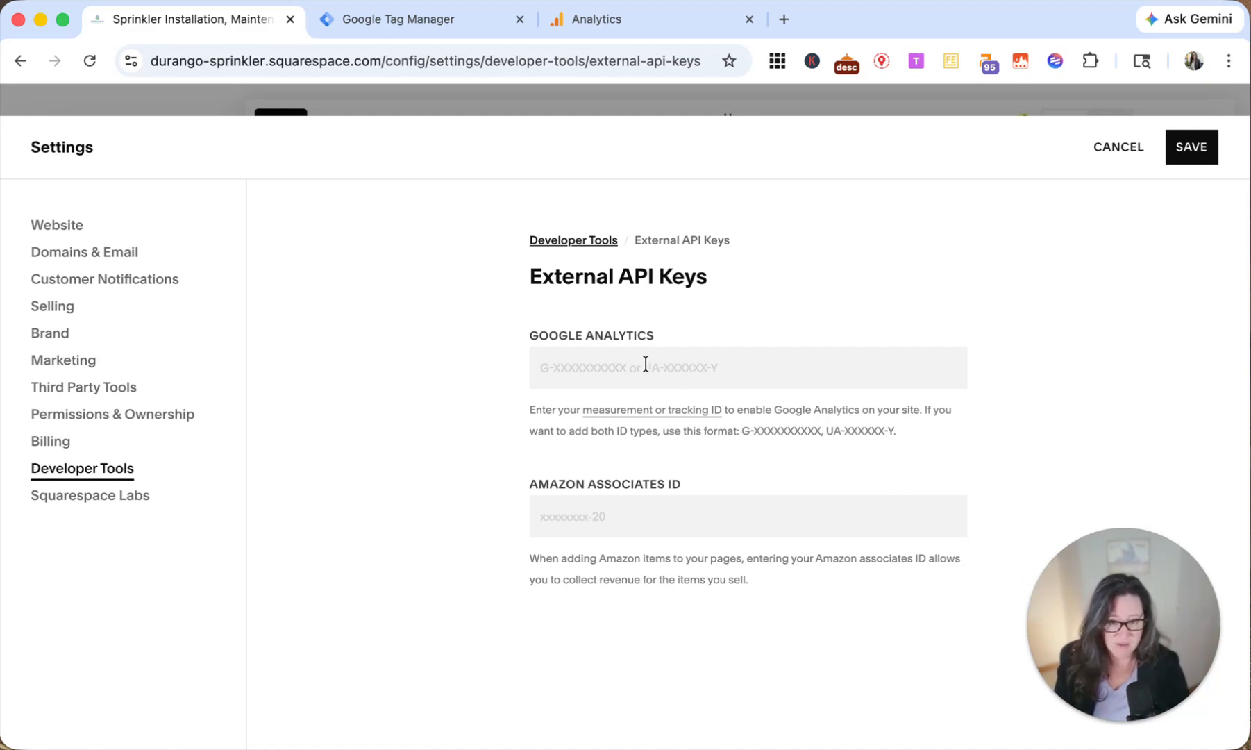
{"action": "left_click_drag", "start_coordinate": [560, 337], "coordinate": [639, 339]}
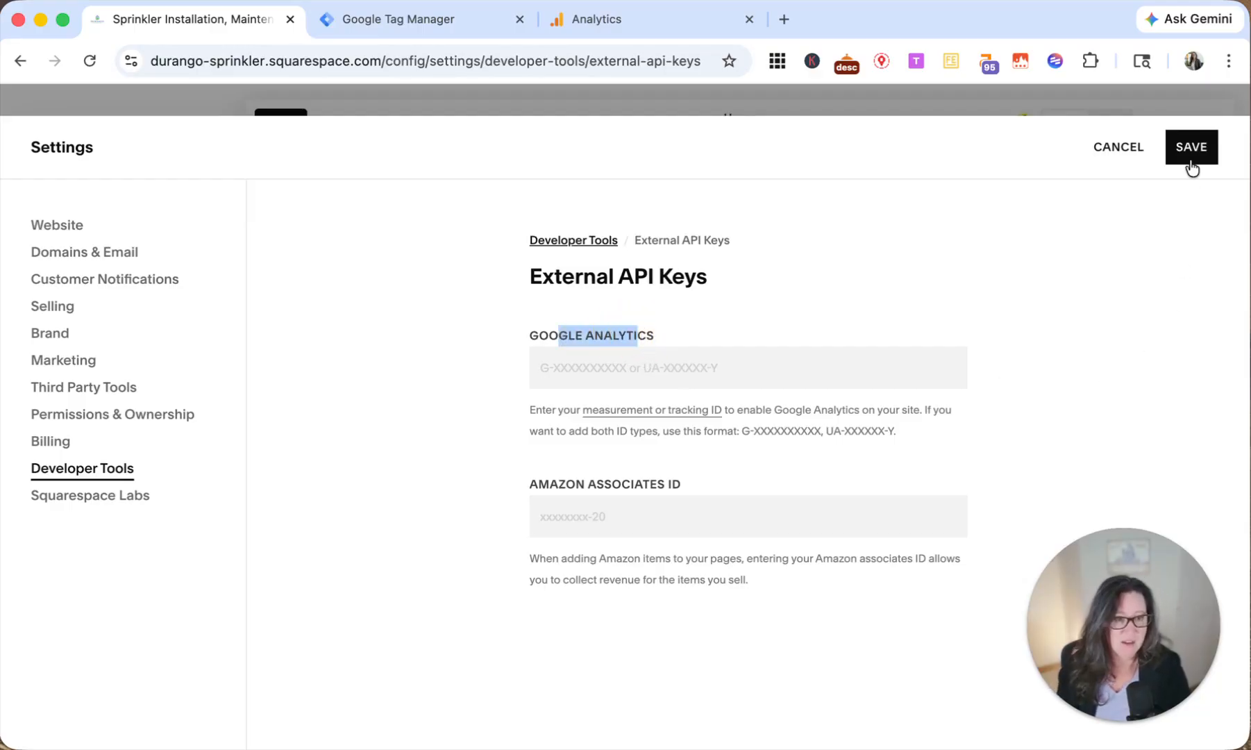
{"action": "left_click", "coordinate": [1191, 148]}
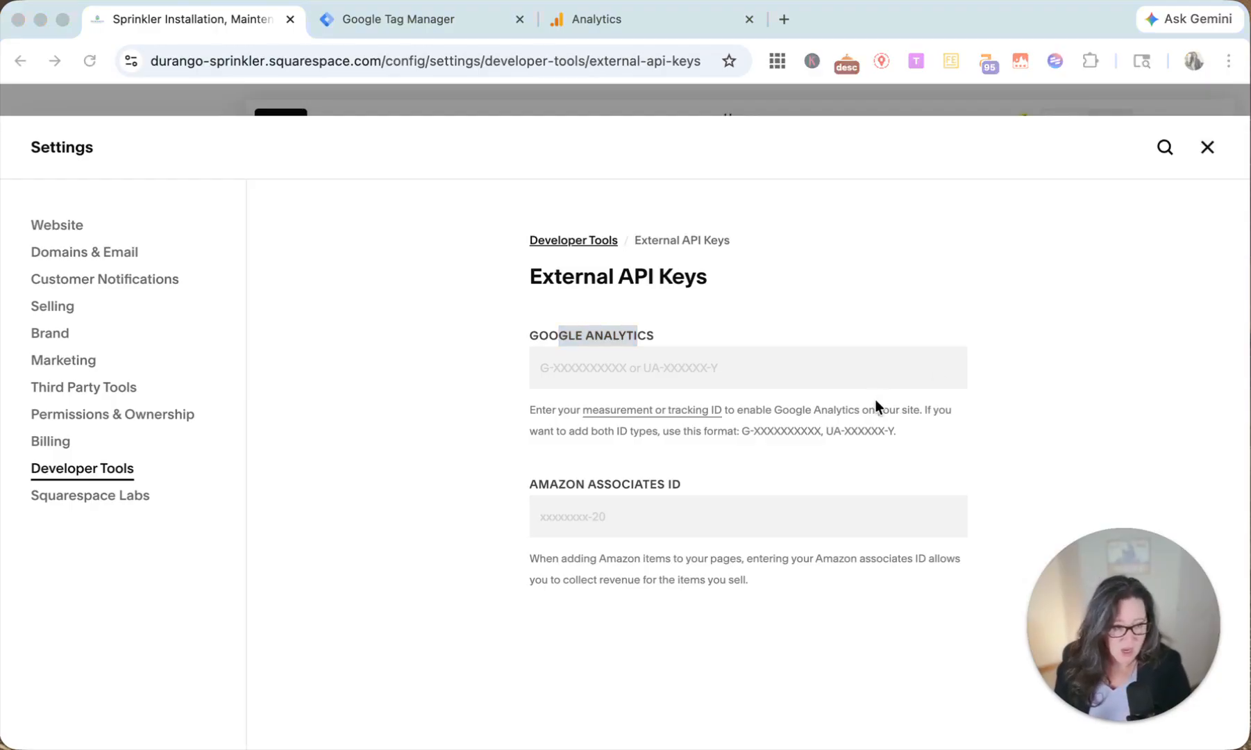
Step: Switch to Tag Manager, open the container's diagnostics from the overview, and examine the tag coverage for untagged pages
{"action": "left_click", "coordinate": [405, 23]}
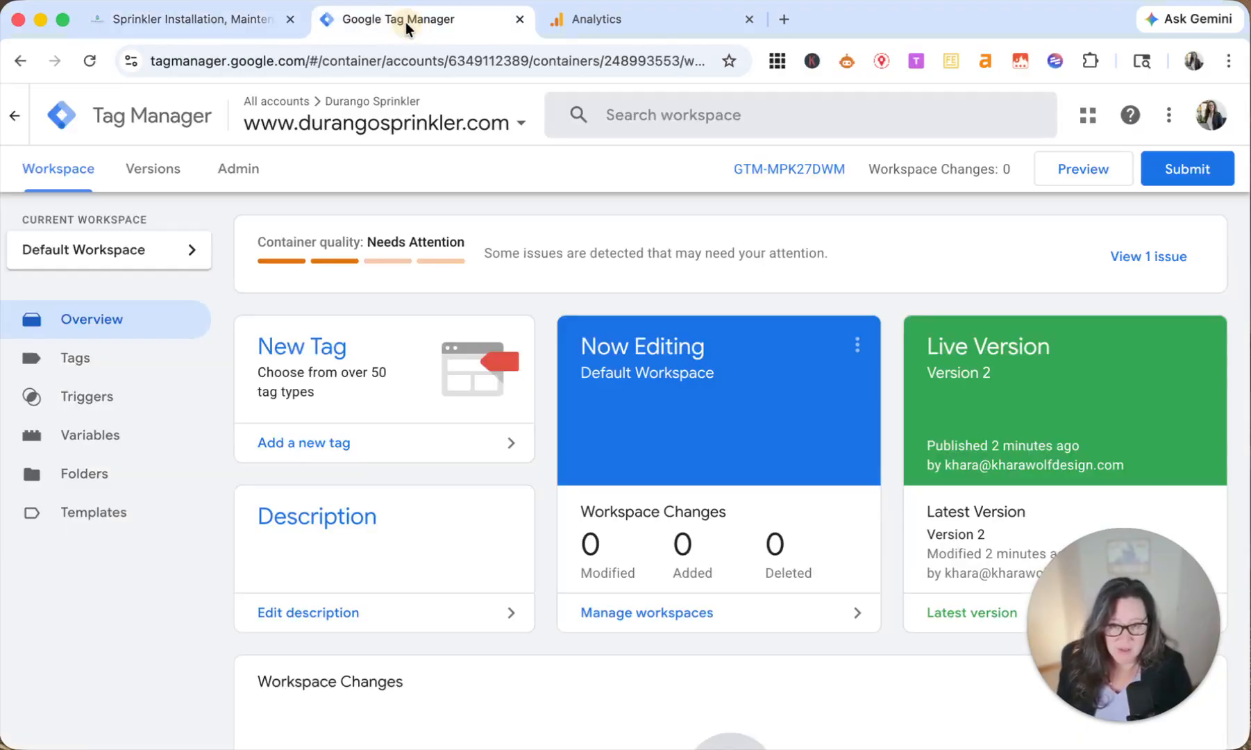
{"action": "left_click", "coordinate": [115, 370]}
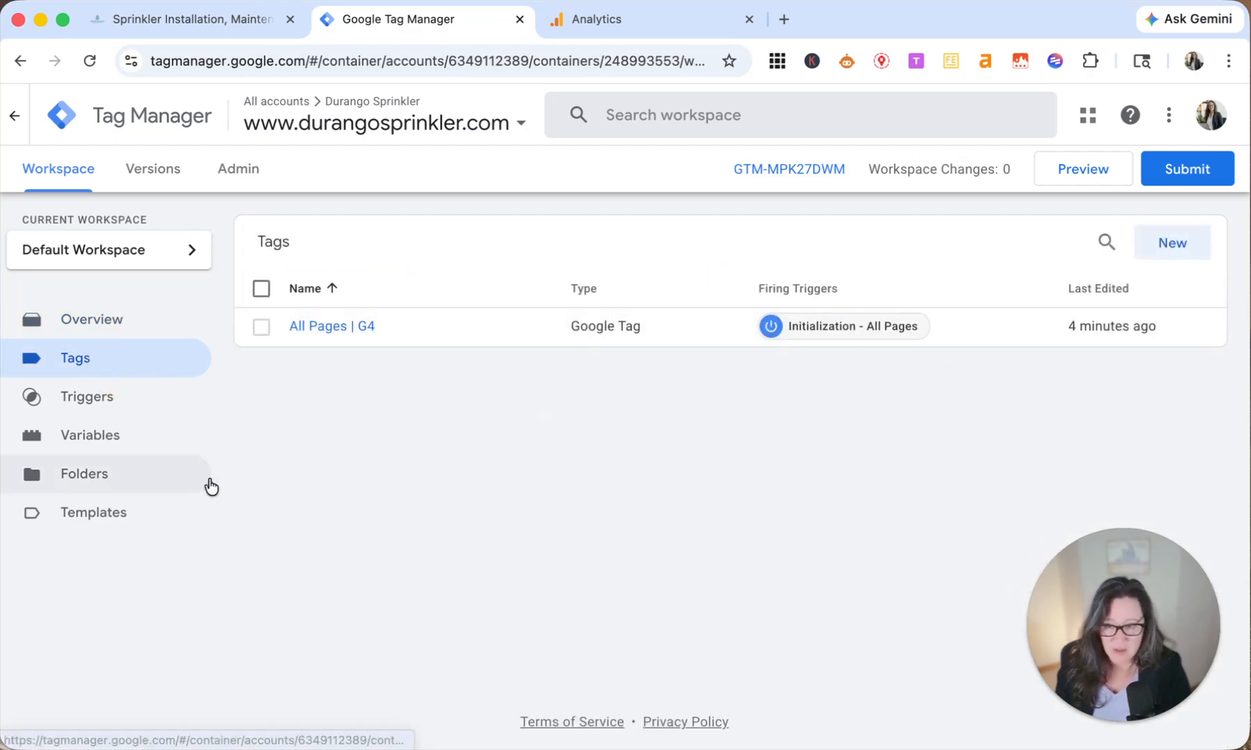
{"action": "left_click", "coordinate": [108, 325]}
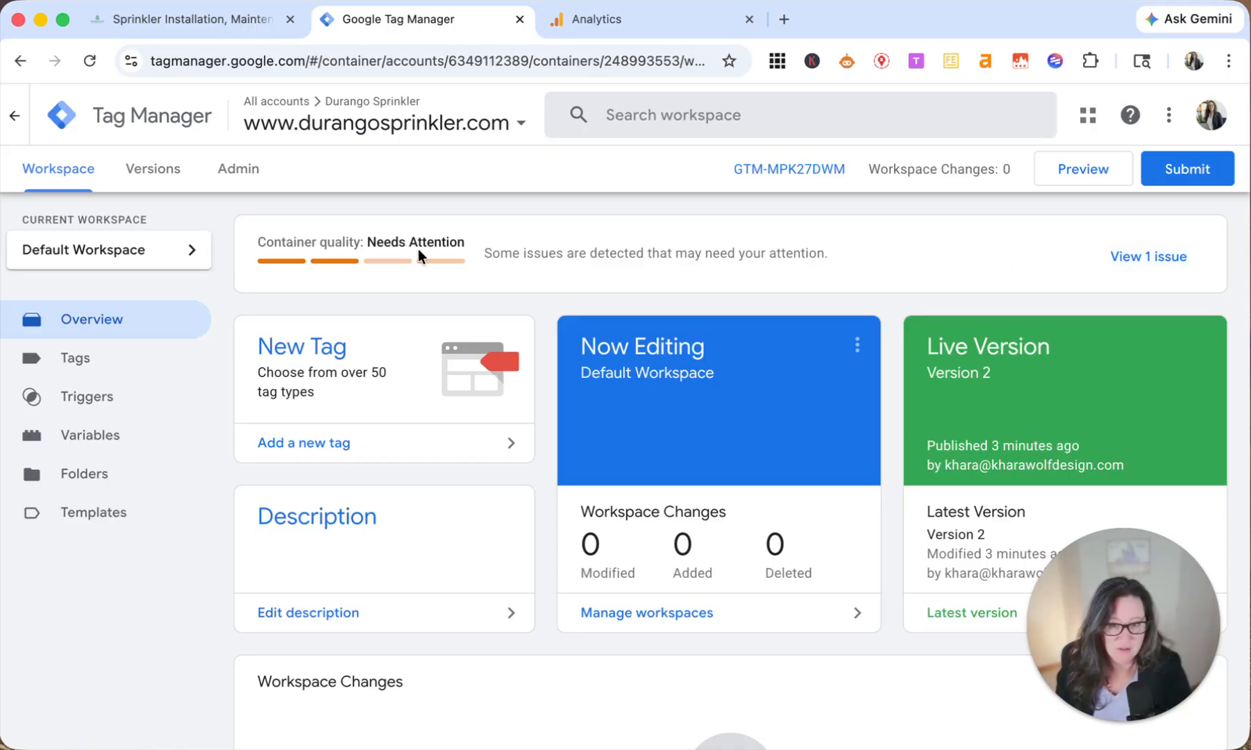
{"action": "left_click", "coordinate": [1159, 254]}
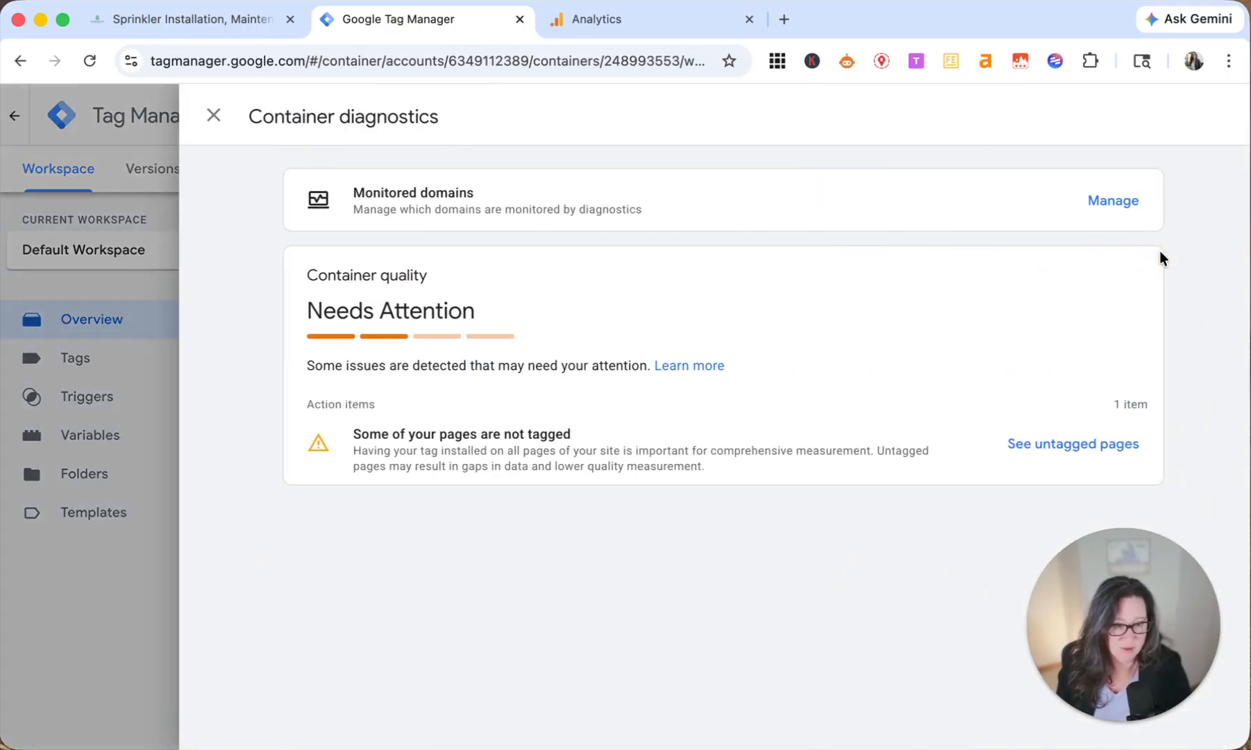
{"action": "left_click", "coordinate": [1057, 444]}
{"action": "left_click_drag", "start_coordinate": [1119, 550], "coordinate": [1116, 191]}
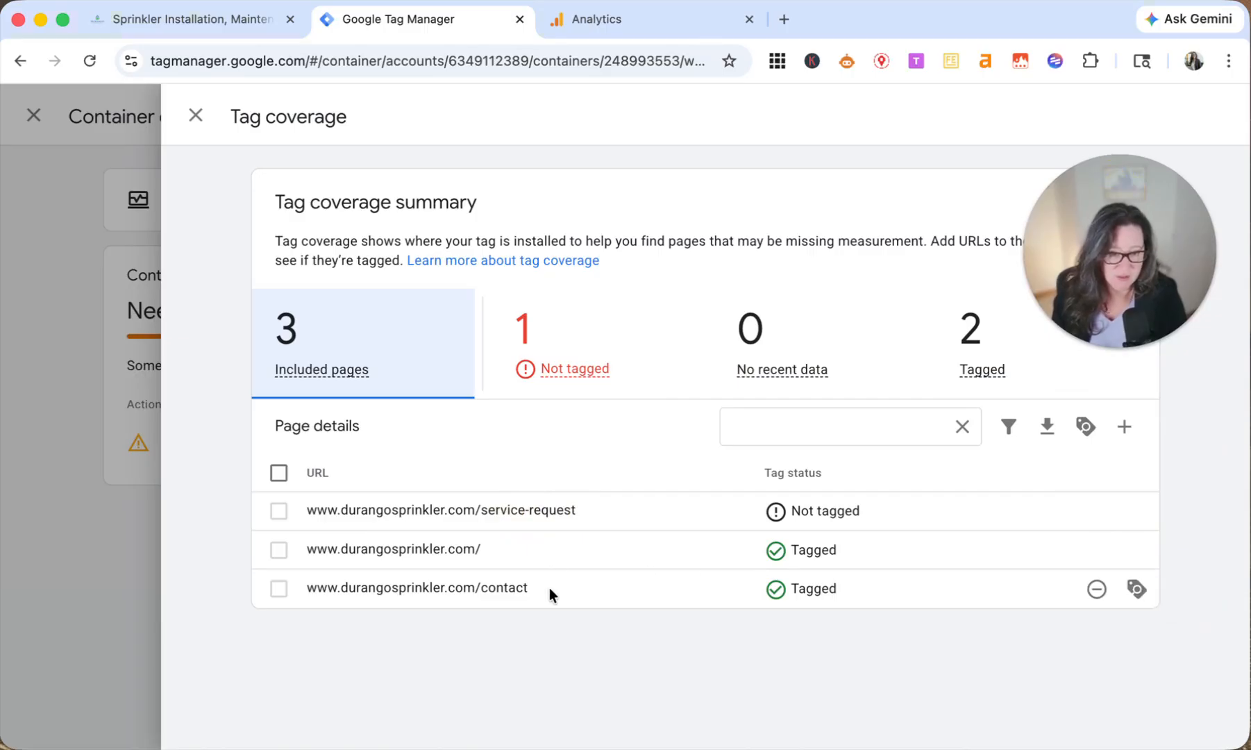
{"action": "mouse_move", "coordinate": [784, 516]}
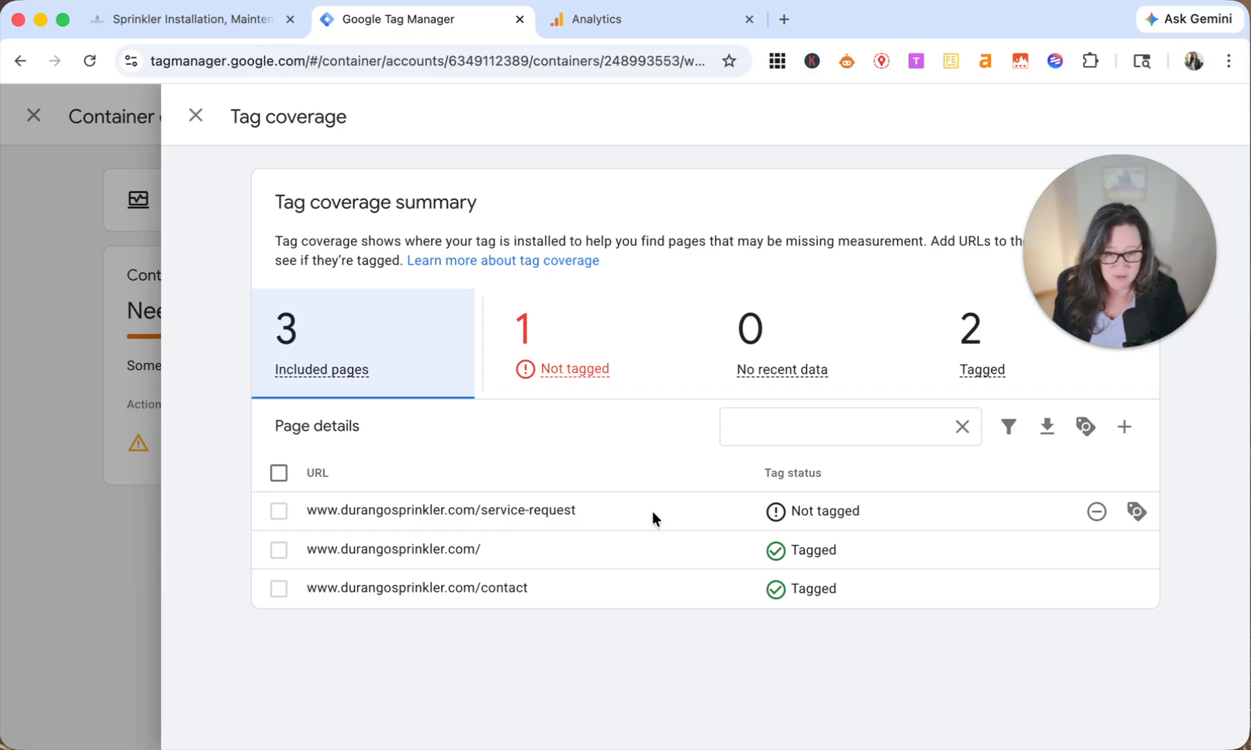
{"action": "left_click_drag", "start_coordinate": [1153, 256], "coordinate": [581, 576]}
{"action": "mouse_move", "coordinate": [825, 512]}
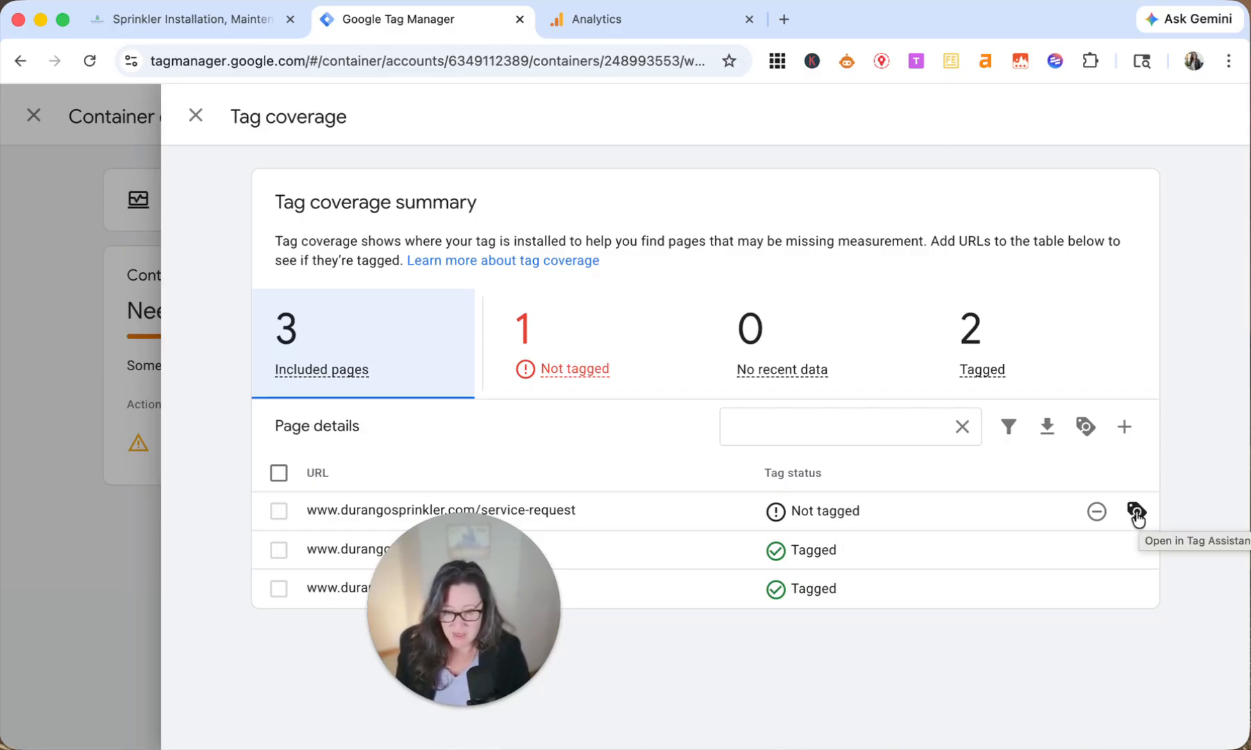
{"action": "left_click_drag", "start_coordinate": [464, 627], "coordinate": [1097, 637]}
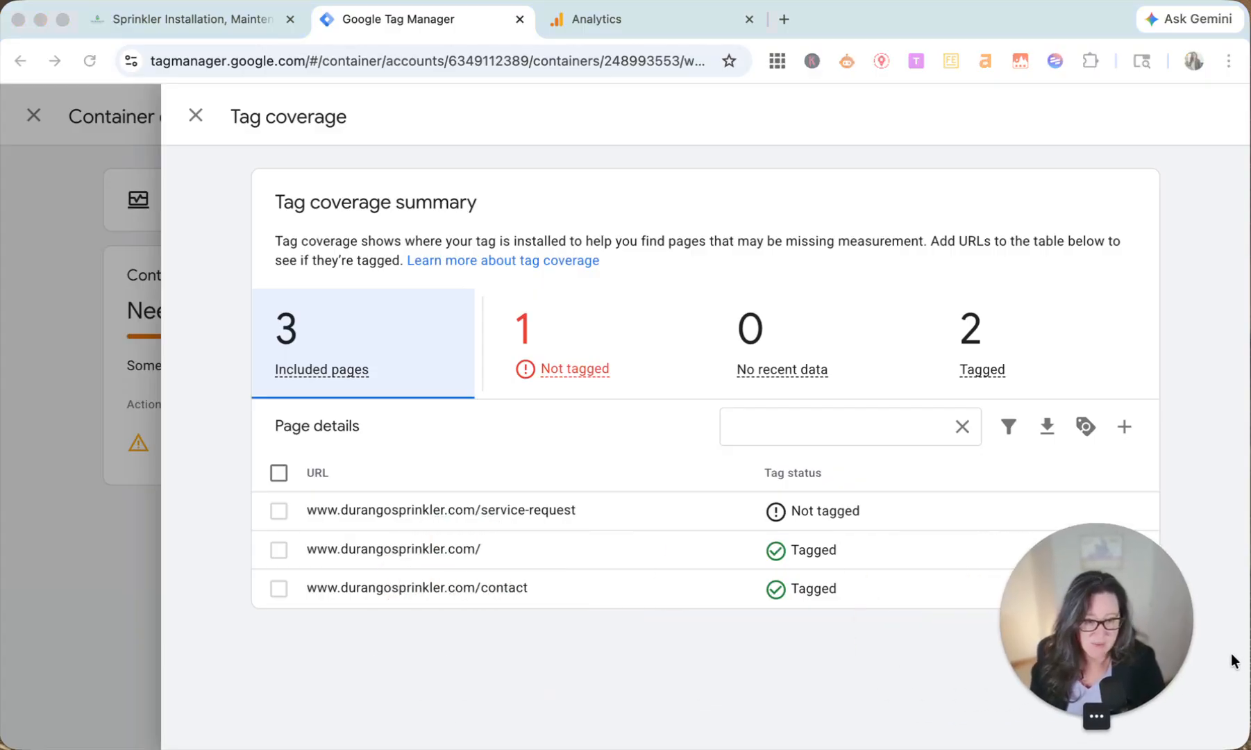
{"action": "left_click_drag", "start_coordinate": [1146, 611], "coordinate": [787, 547]}
{"action": "left_click", "coordinate": [1119, 523]}
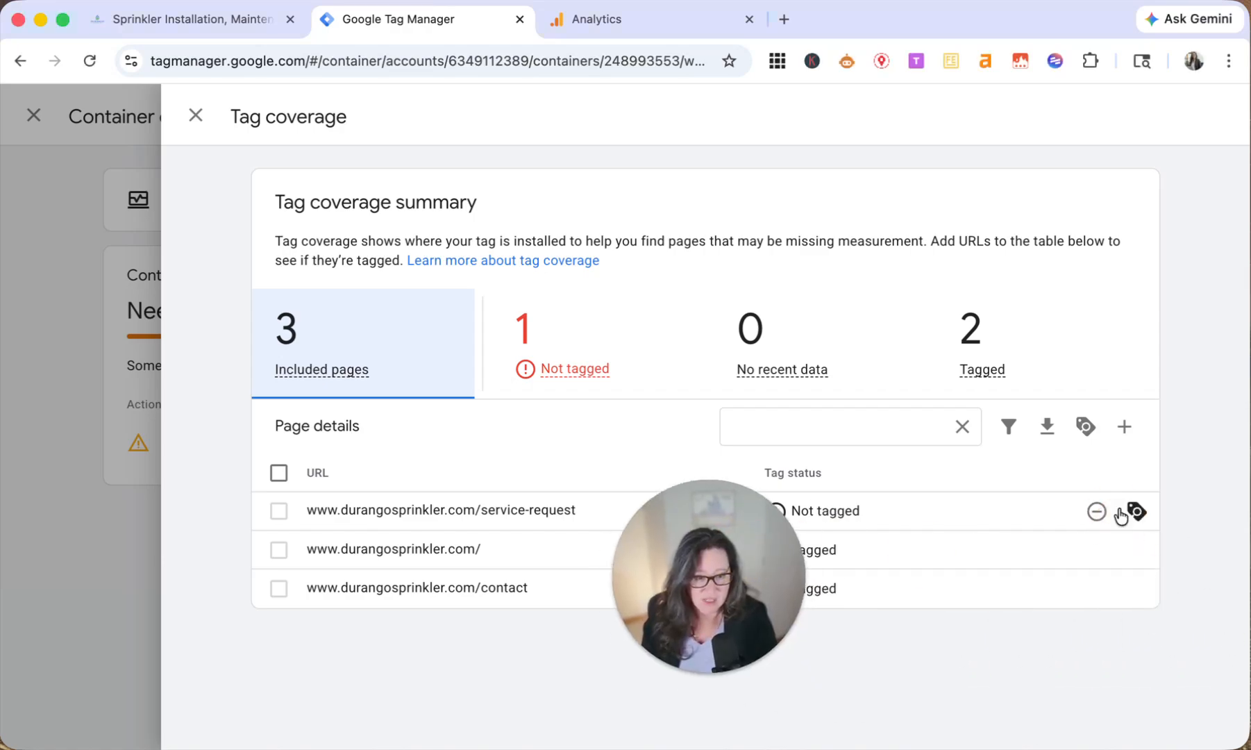
{"action": "left_click_drag", "start_coordinate": [701, 587], "coordinate": [1093, 608]}
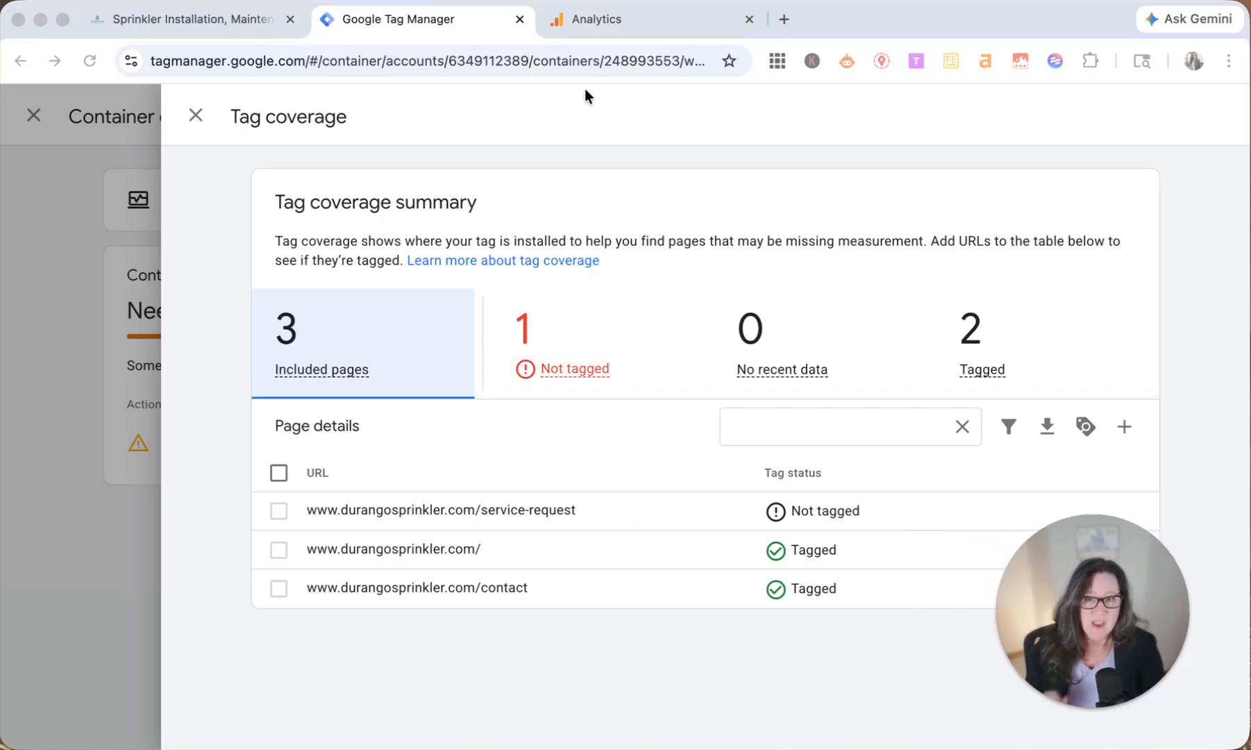